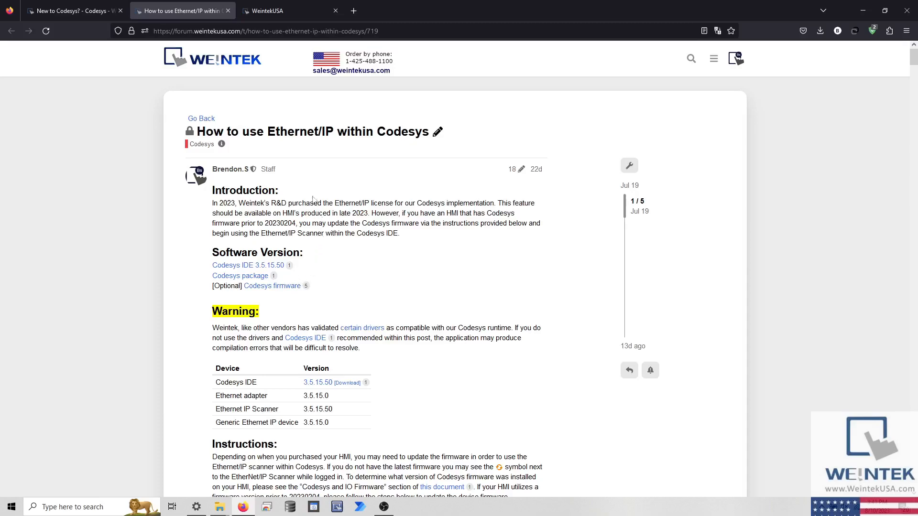
# - Look over the Weintek forum home page, close it, and read the Warning section of the Ethernet/IP within Codesys article
pyautogui.click(292, 15)
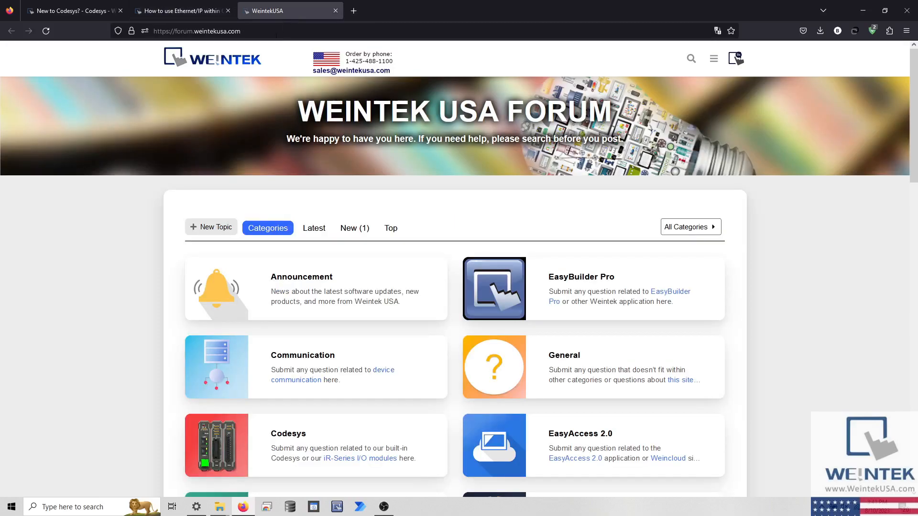
pyautogui.scroll(-1, 168, 218)
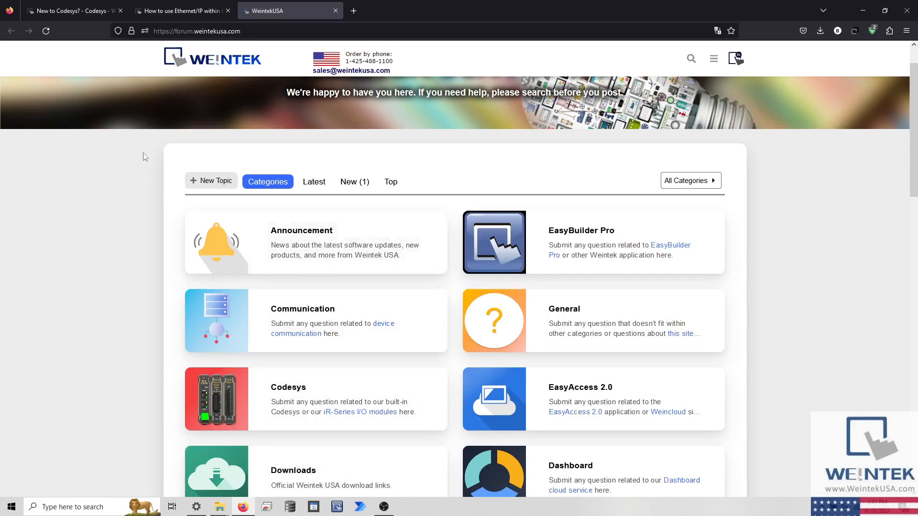
pyautogui.click(85, 8)
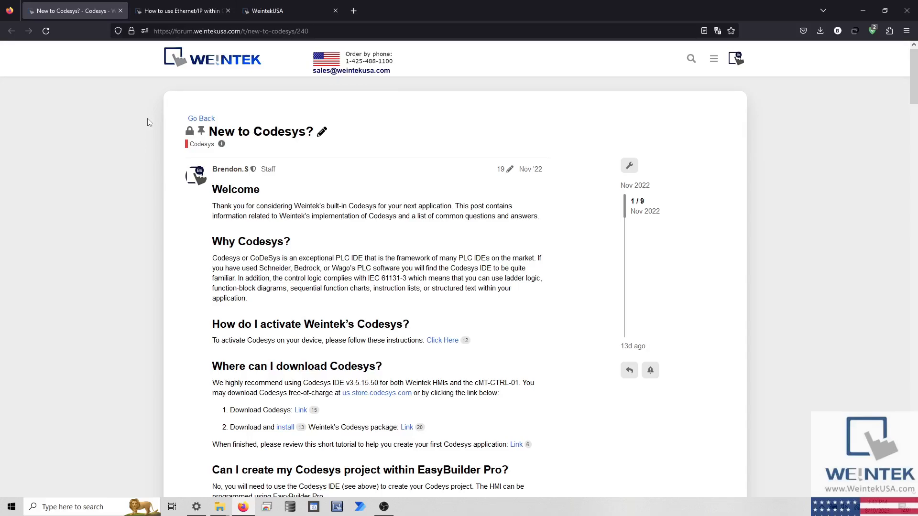
pyautogui.click(336, 10)
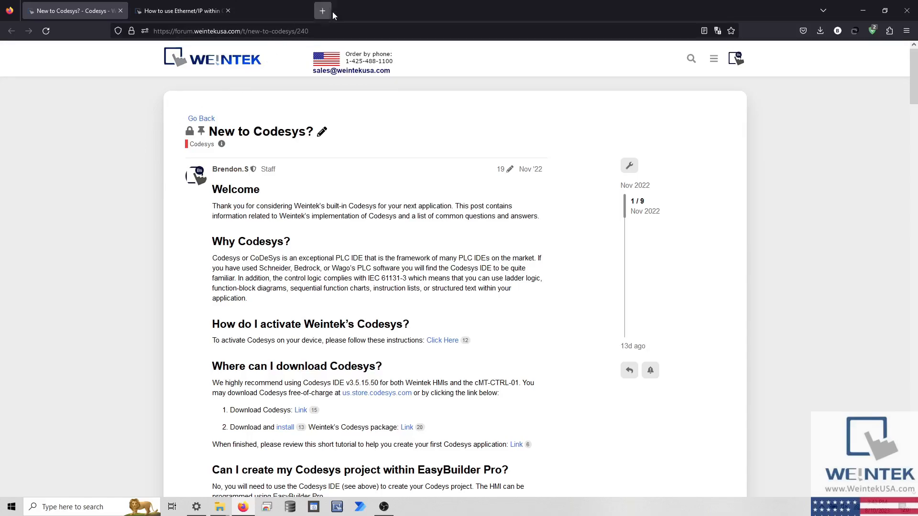
pyautogui.click(198, 14)
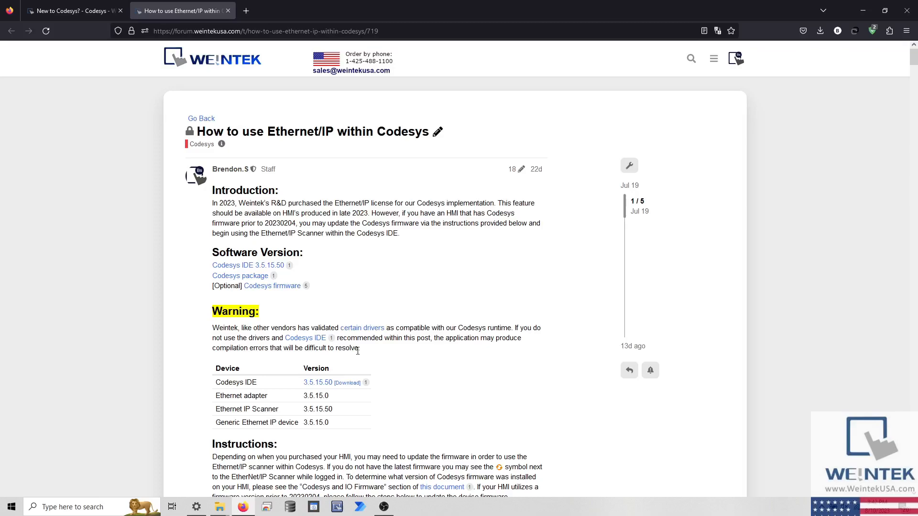
pyautogui.moveTo(358, 351); pyautogui.dragTo(303, 358)
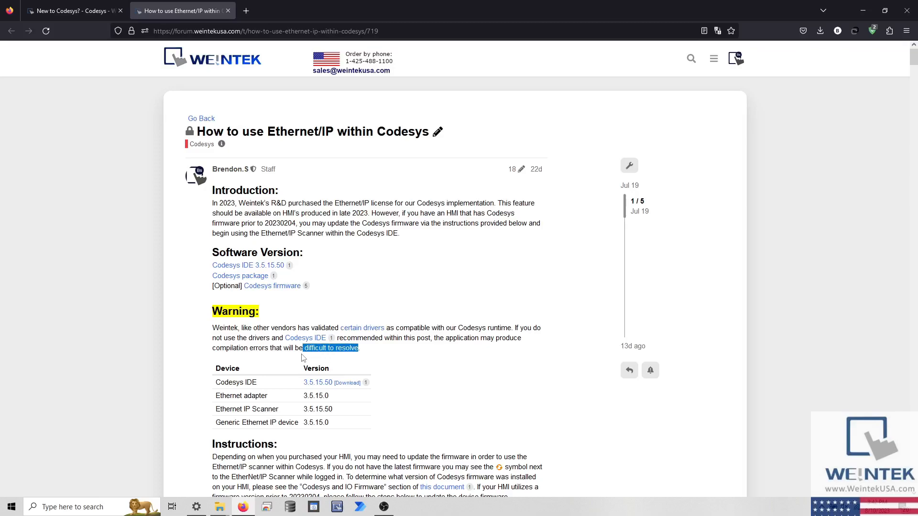
pyautogui.click(357, 369)
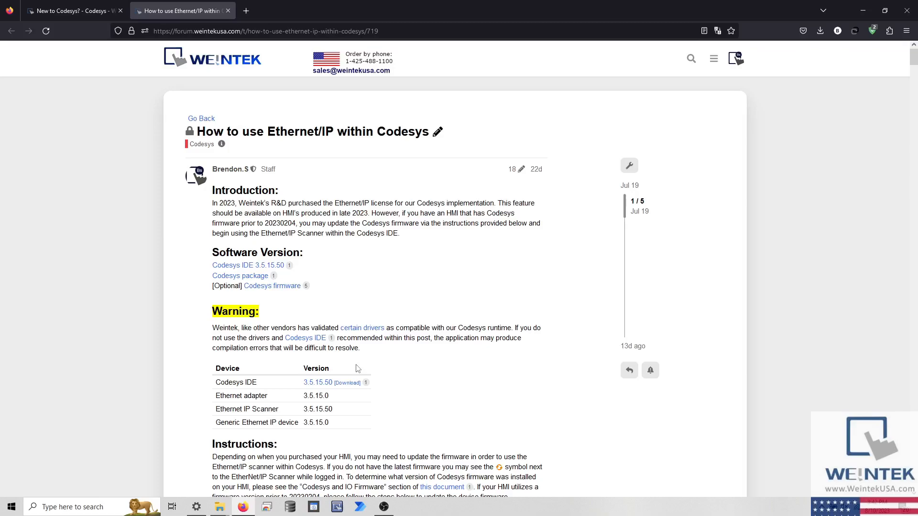
# - Download the 64-bit Codesys IDE 3.5.15.50 through the article's software link and finish its installation
pyautogui.middleClick(279, 269)
pyautogui.click(293, 11)
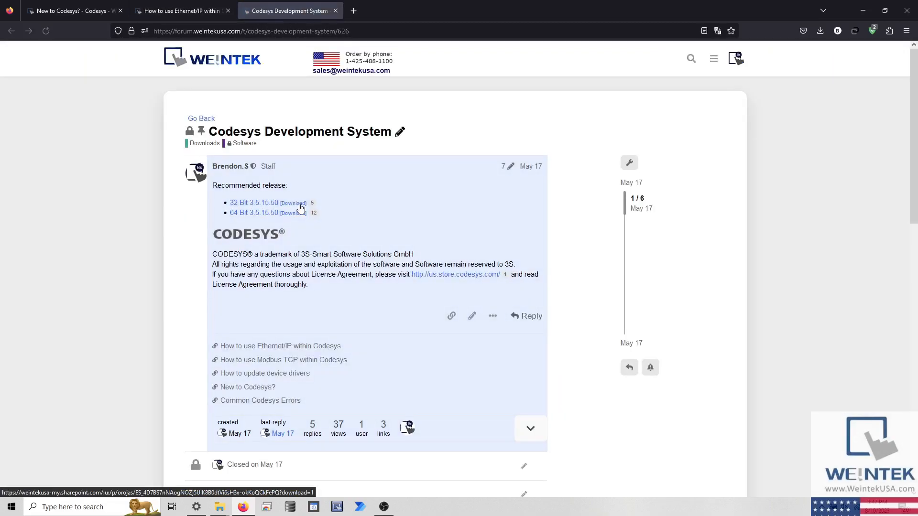
pyautogui.middleClick(298, 219)
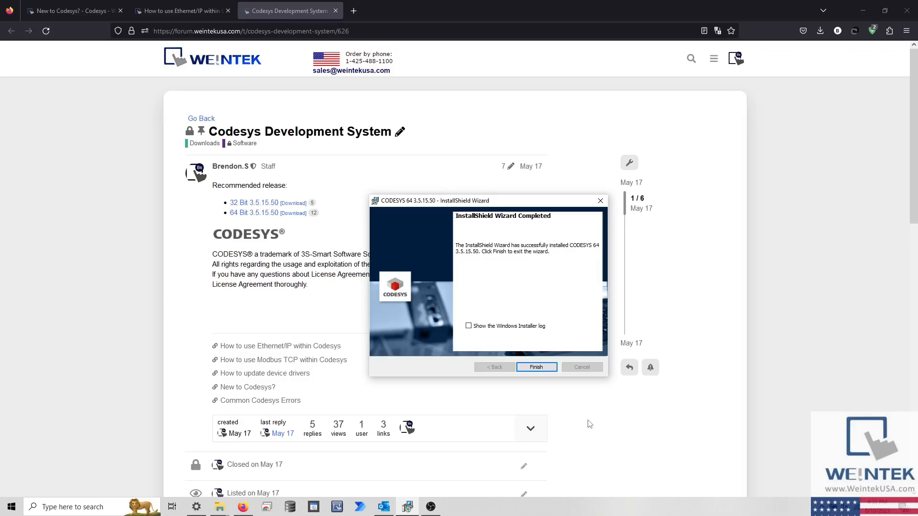
pyautogui.click(538, 368)
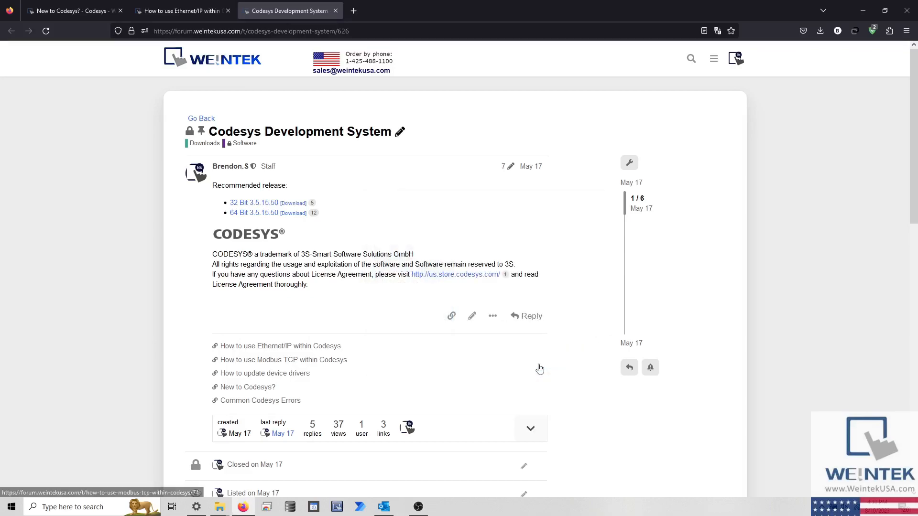
# - Download release 1.5.3.470 of the cMT+CODESYS Package (PC) through the Ethernet/IP article's Codesys package link
pyautogui.click(200, 12)
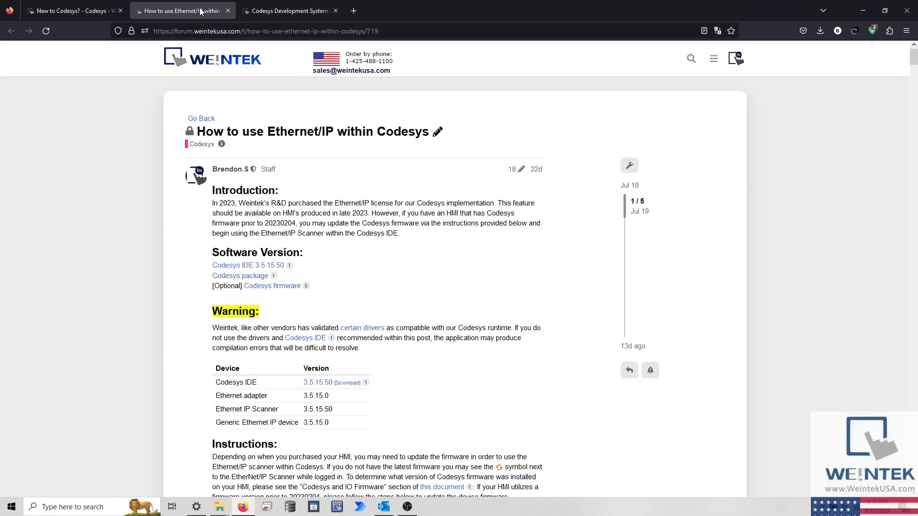
pyautogui.middleClick(259, 277)
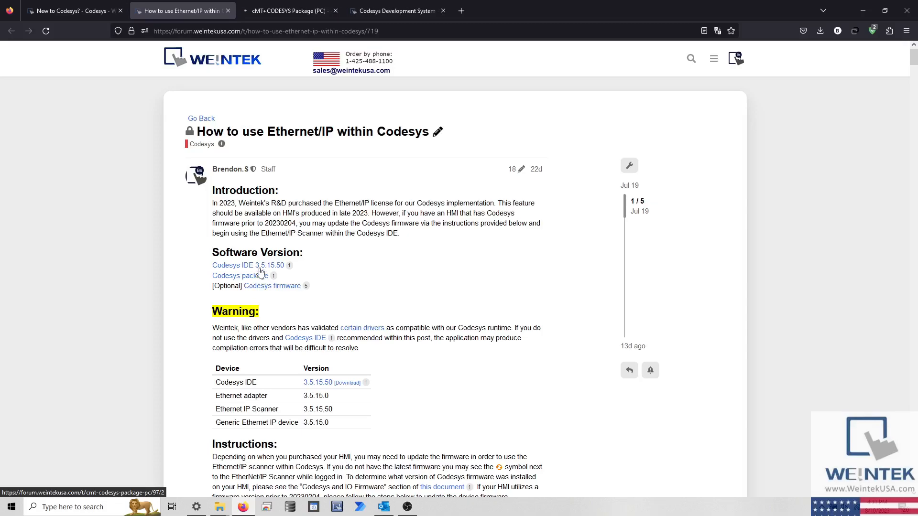
pyautogui.click(283, 11)
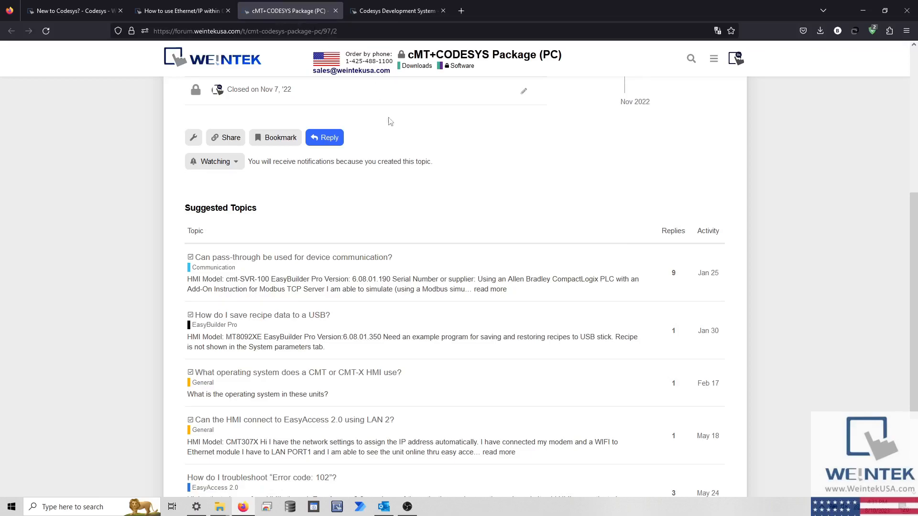
pyautogui.scroll(6, 401, 162)
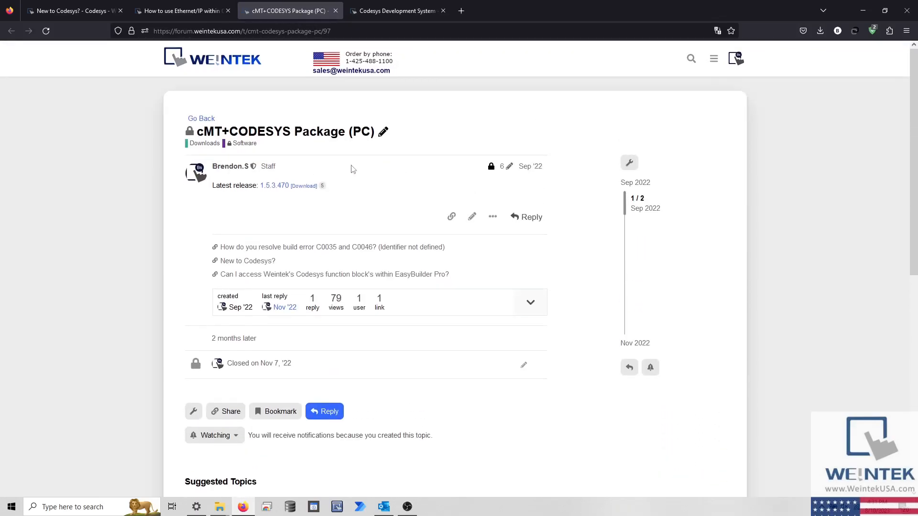
pyautogui.click(306, 186)
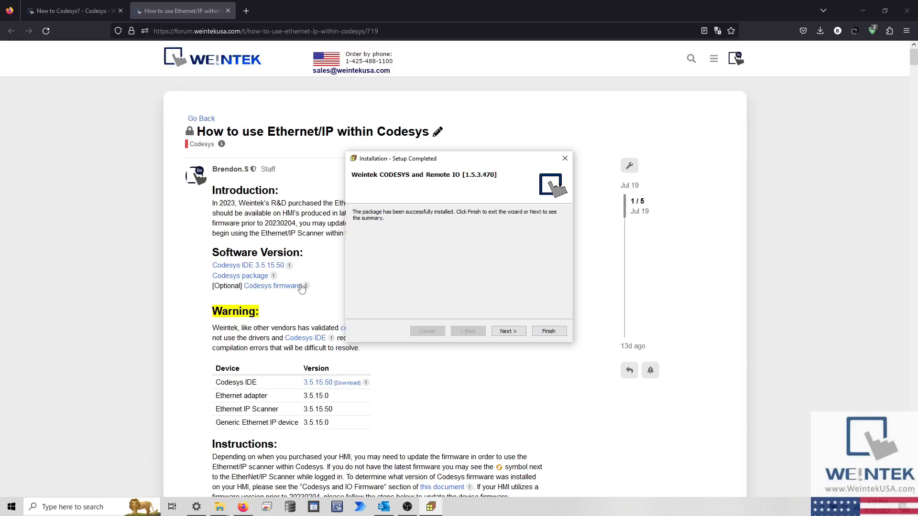
# - Return to the Ethernet/IP within Codesys article and read its instructions on the required HMI firmware
pyautogui.click(87, 18)
pyautogui.click(88, 18)
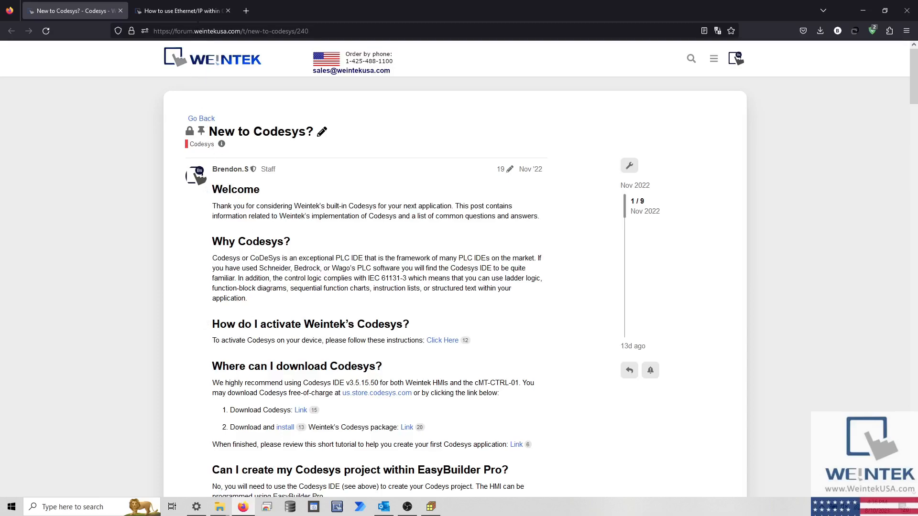
pyautogui.click(200, 11)
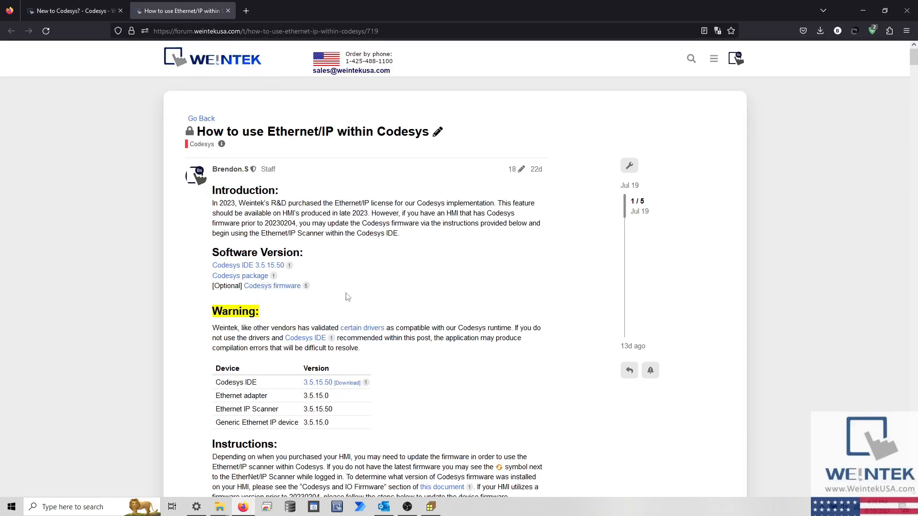
pyautogui.scroll(-5, 348, 297)
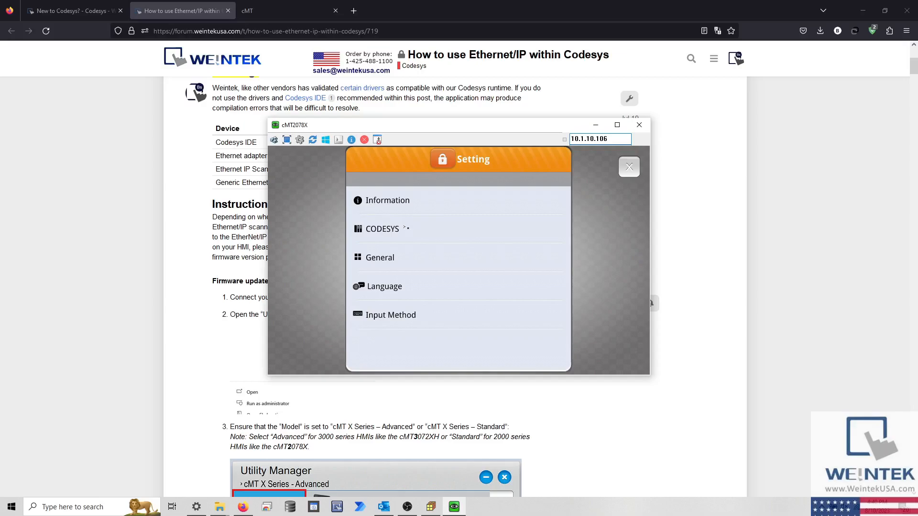
# - Check the Codesys version in the cMT2078X HMI's CODESYS settings and on the CODESYS status page of its web interface
pyautogui.click(414, 231)
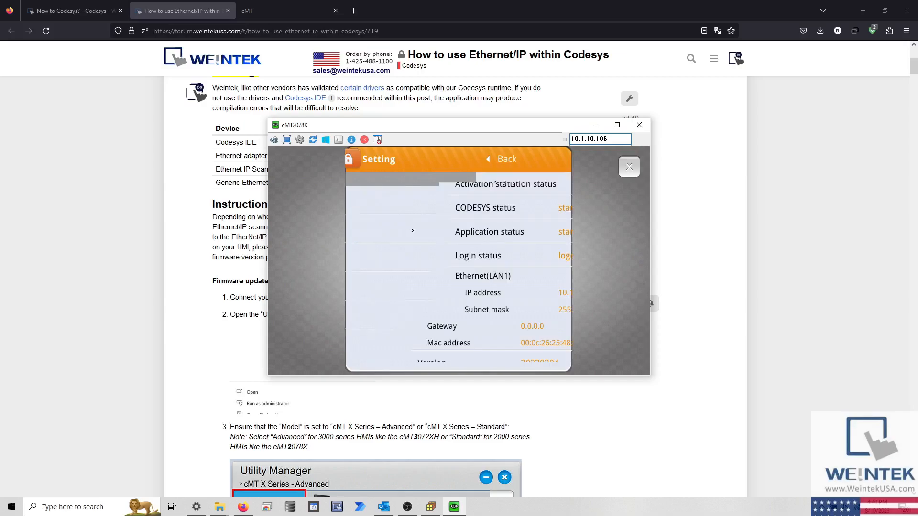
pyautogui.moveTo(428, 297); pyautogui.dragTo(427, 263)
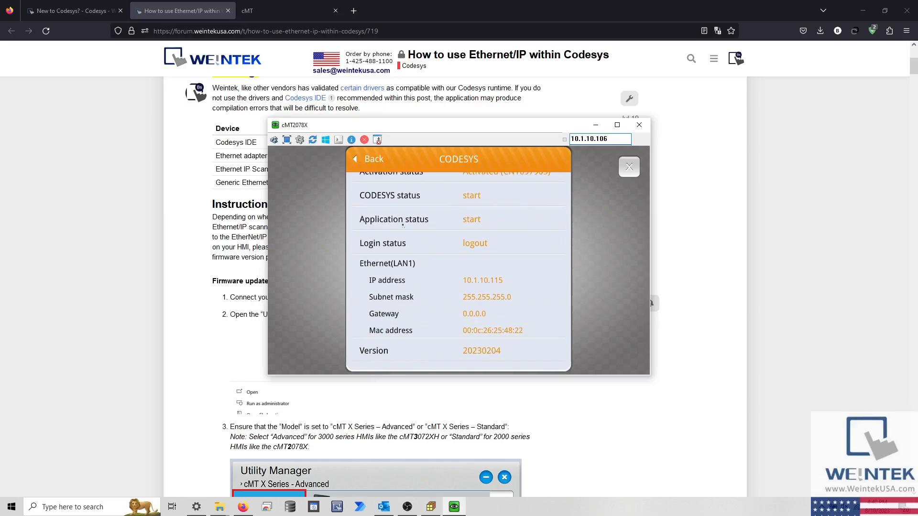
pyautogui.click(293, 8)
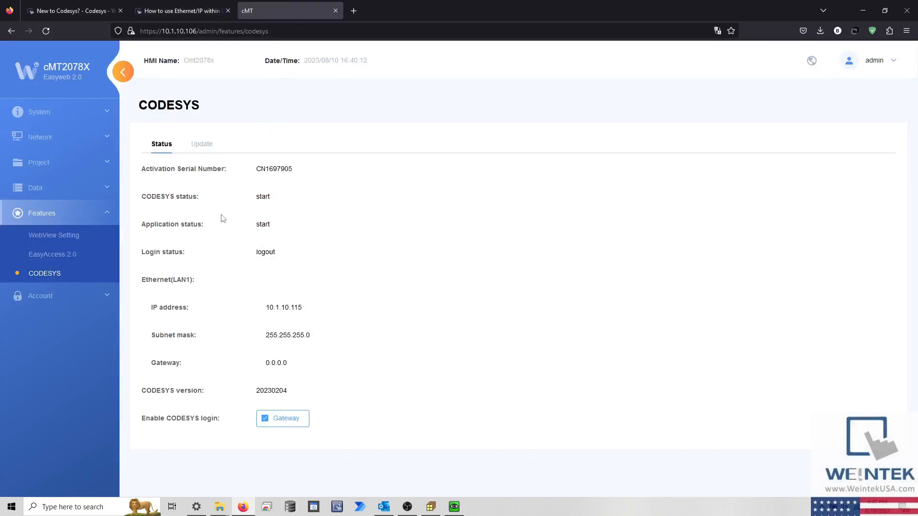
pyautogui.doubleClick(280, 389)
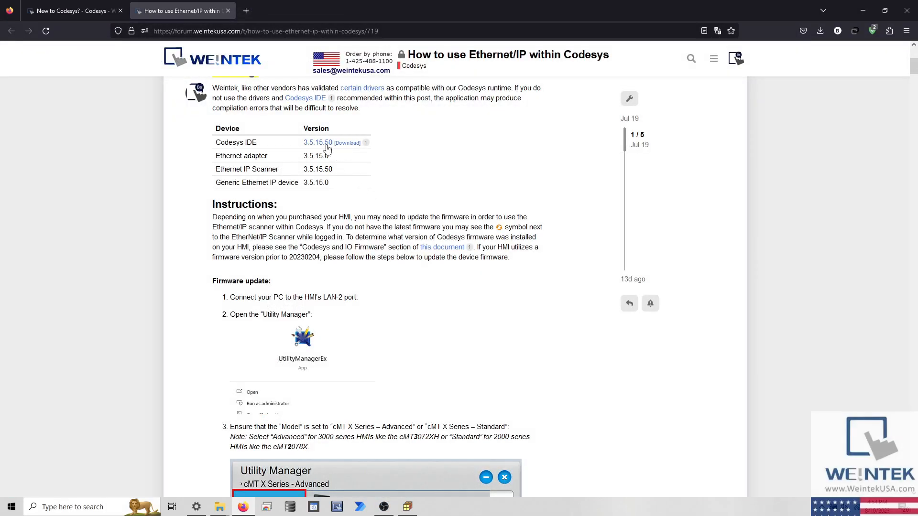
# - Open the HMI's EasyWeb page at 192.168.100.1 in a new tab and sign in as Admin with the password
pyautogui.click(251, 8)
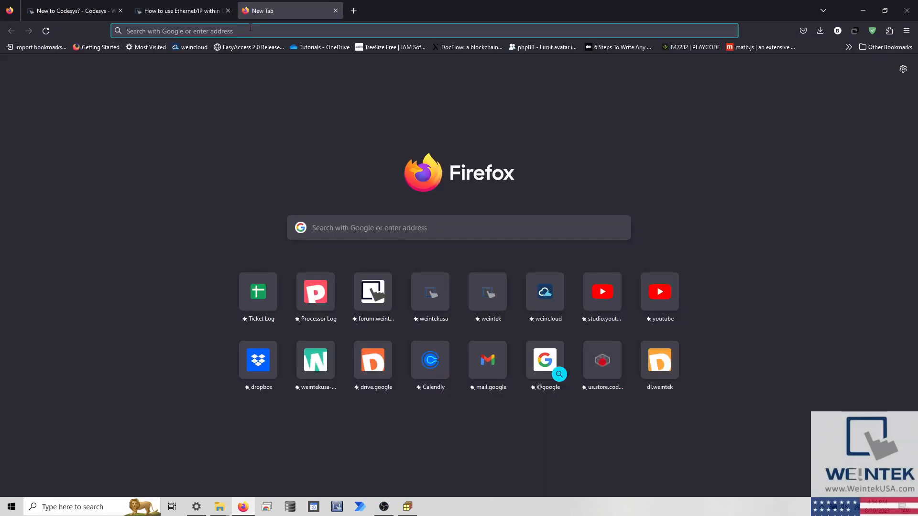
pyautogui.write('192.168')
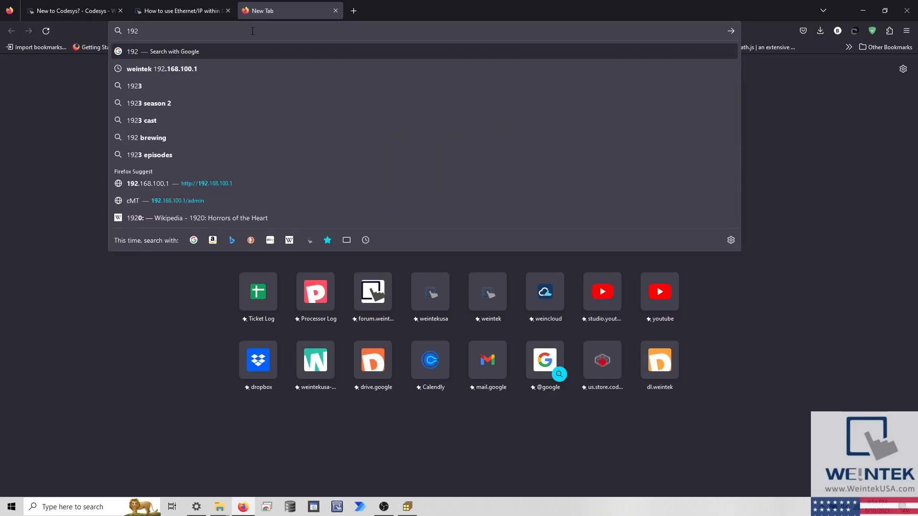
pyautogui.write('.100.1/admin/login?redirect=%2Fadmin%2Fdashboard%2Finfo')
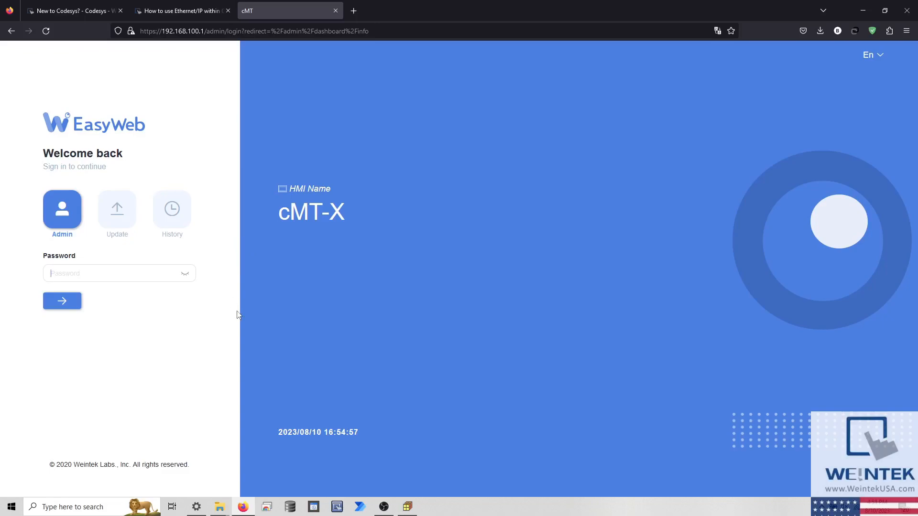
pyautogui.click(186, 278)
pyautogui.write('111111')
pyautogui.click(66, 299)
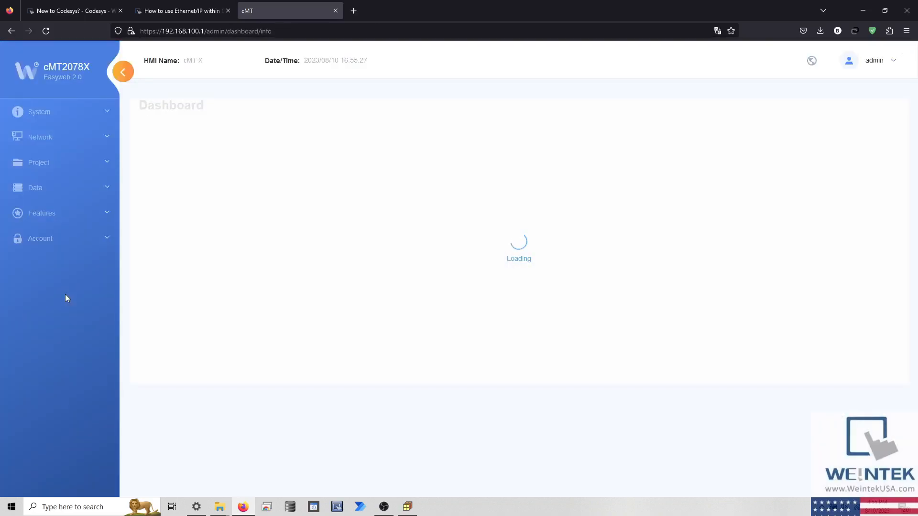
# - Check the CODESYS version on the HMI's CODESYS feature status page in EasyWeb
pyautogui.click(84, 213)
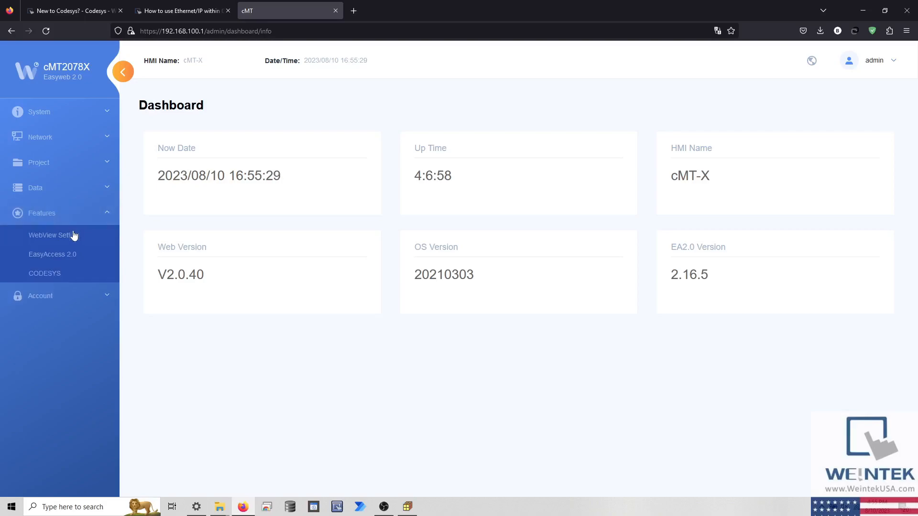
pyautogui.click(68, 271)
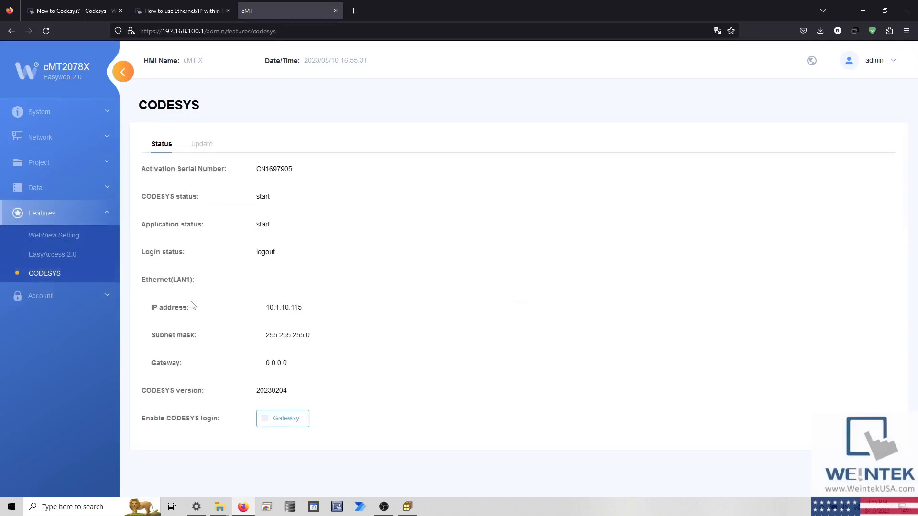
pyautogui.doubleClick(267, 389)
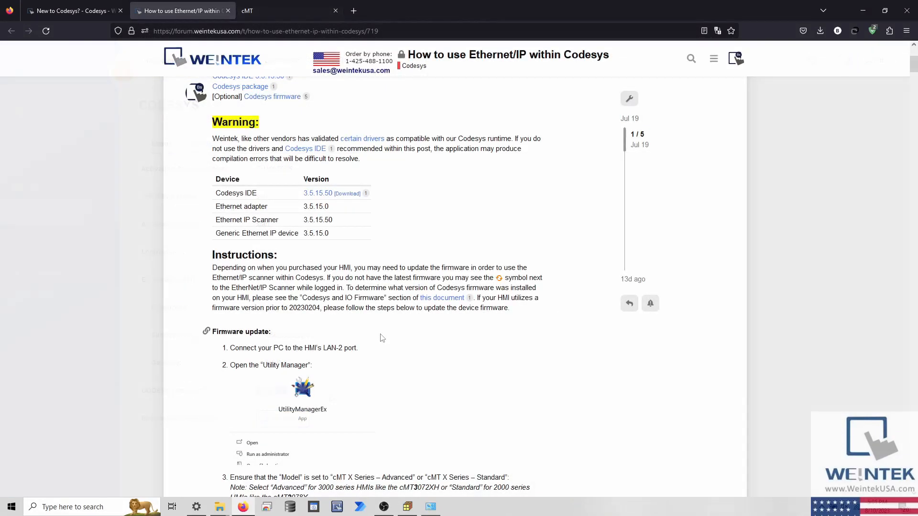
# - Download the cMT+CODESYS HMI firmware release 20230204.670 through the Ethernet/IP article's firmware link, close its page and return to the article
pyautogui.scroll(-2, 382, 338)
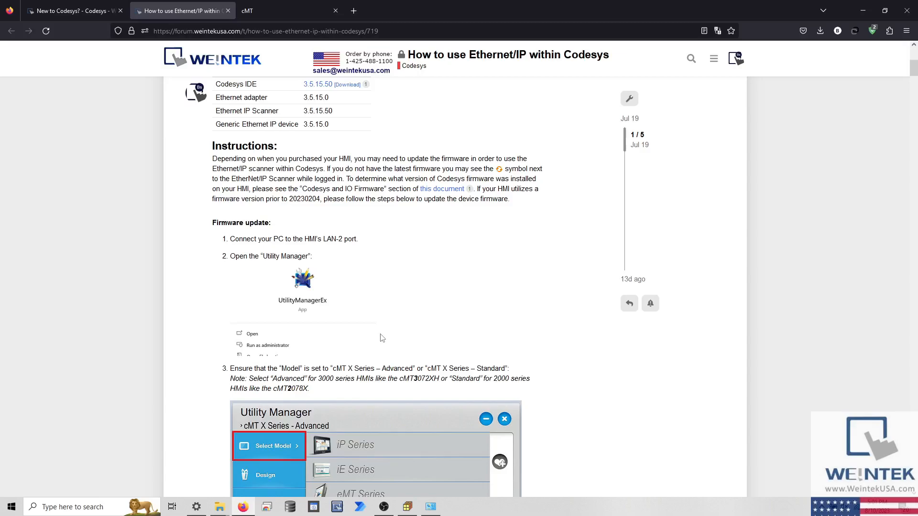
pyautogui.scroll(4, 383, 339)
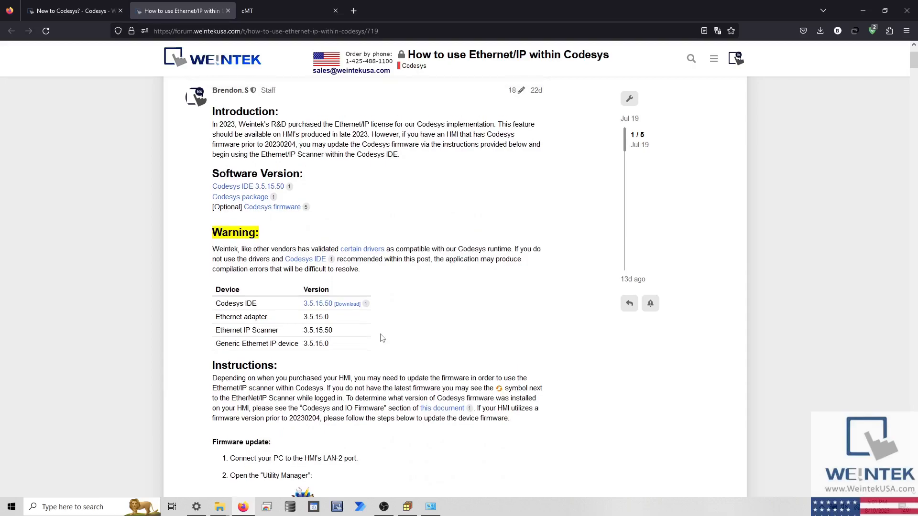
pyautogui.middleClick(296, 211)
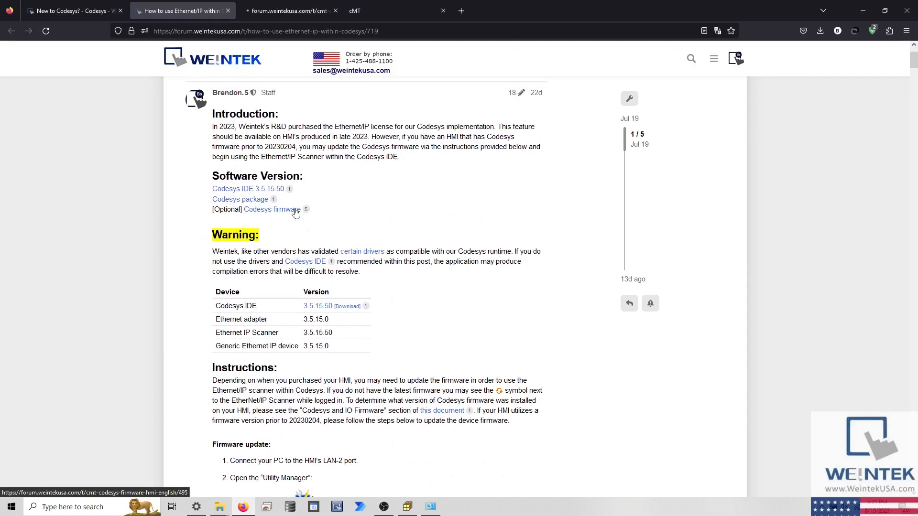
pyautogui.click(283, 6)
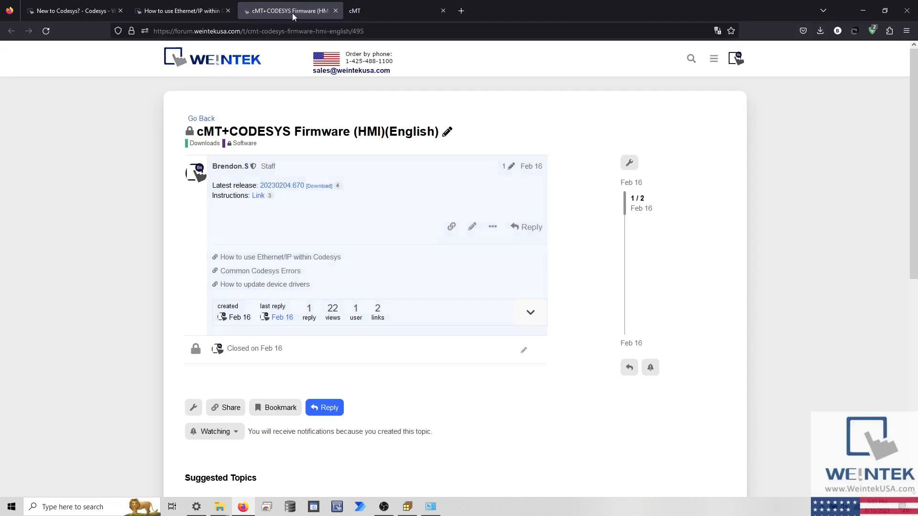
pyautogui.click(311, 186)
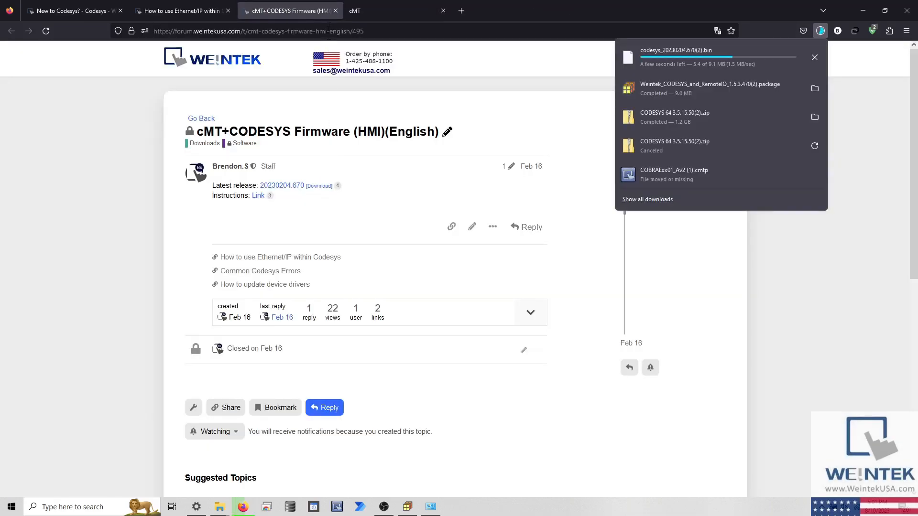
pyautogui.click(336, 11)
pyautogui.click(222, 5)
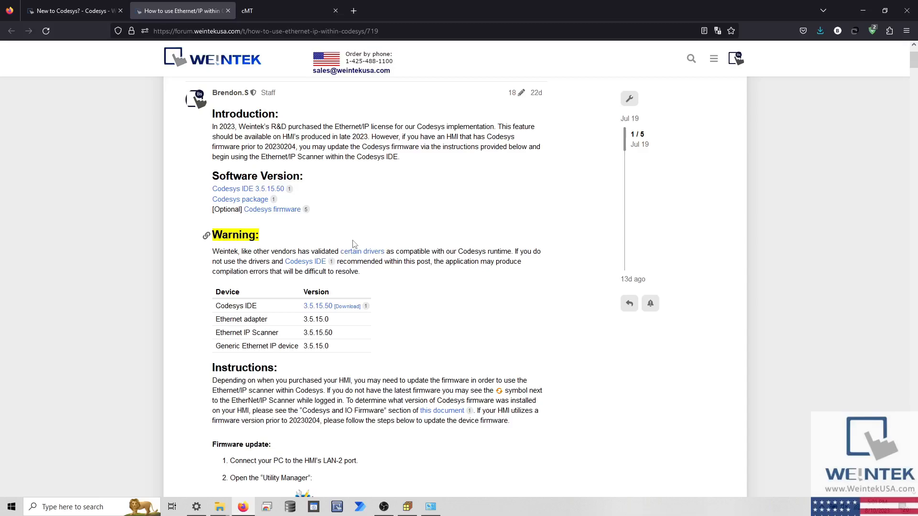
# - Launch Utility Manager and set the HMI model to cMT X Series - Standard
pyautogui.press('super')
pyautogui.write('utili')
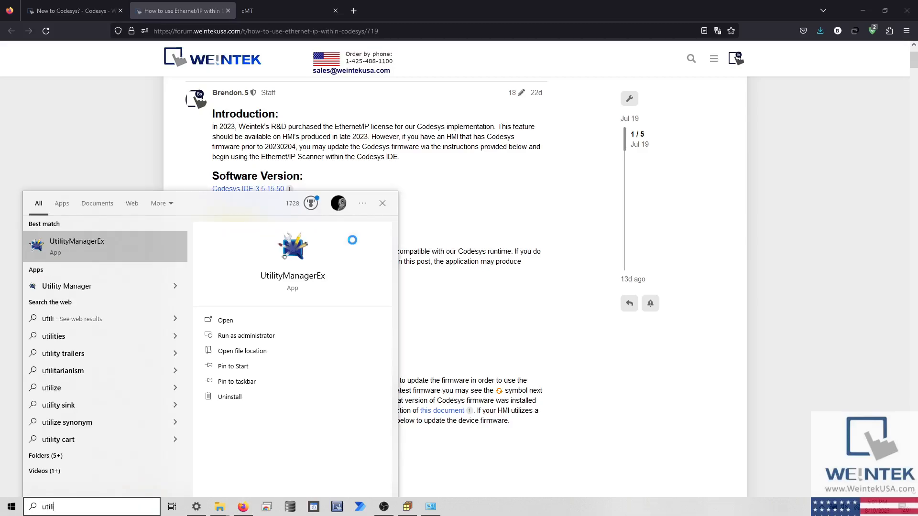
pyautogui.press('Return')
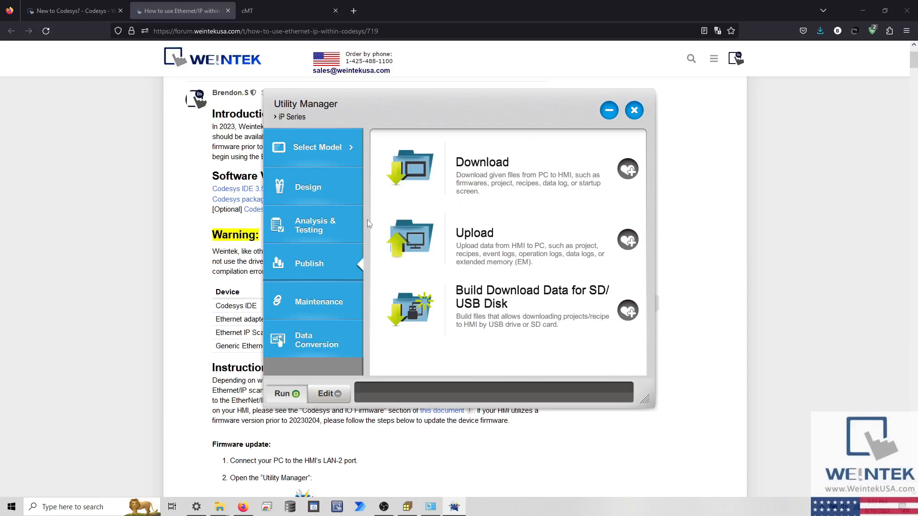
pyautogui.click(349, 159)
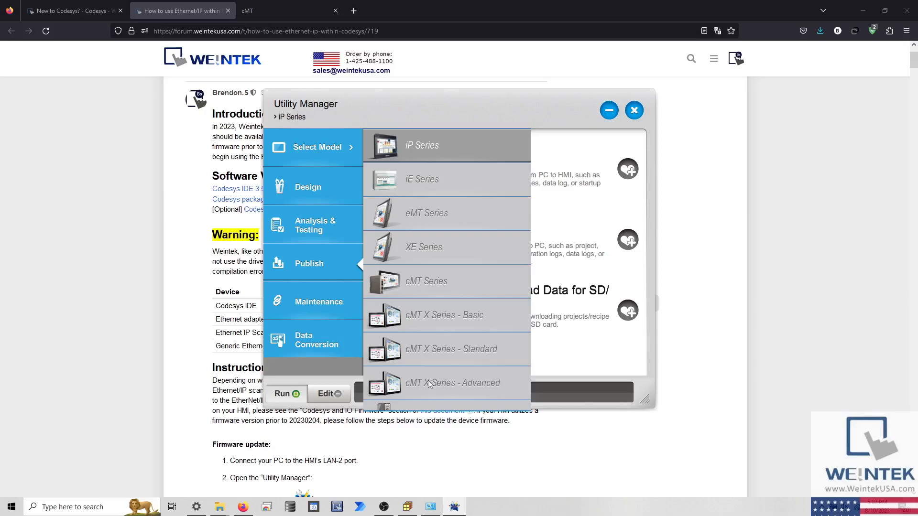
pyautogui.click(442, 357)
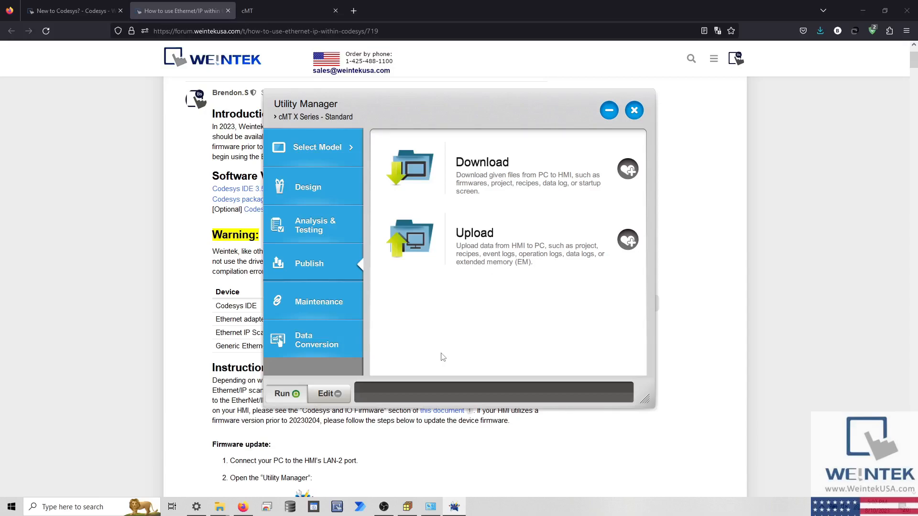
# - Open the CODESYS firmware upgrade tool, search for all HMIs by name and select the cMT-X at 10.1.10.106
pyautogui.click(356, 311)
pyautogui.scroll(-2, 416, 331)
pyautogui.scroll(-2, 418, 333)
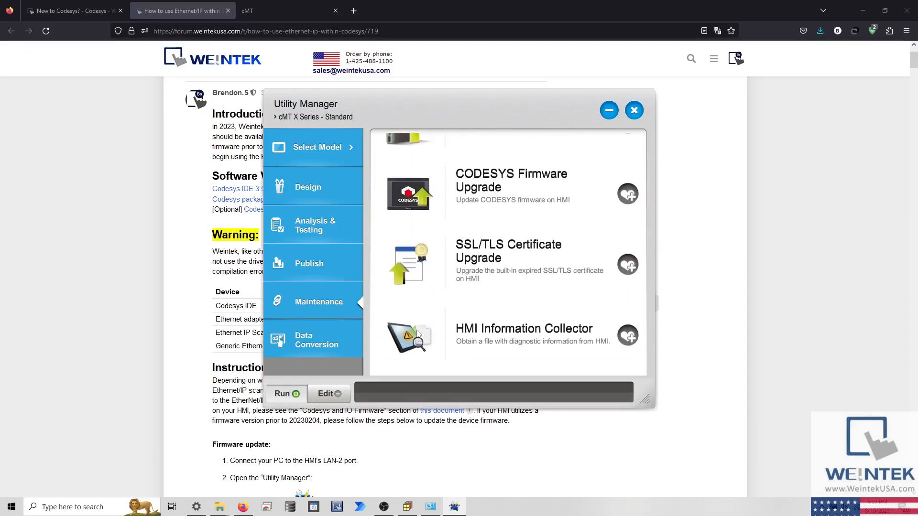
pyautogui.click(467, 223)
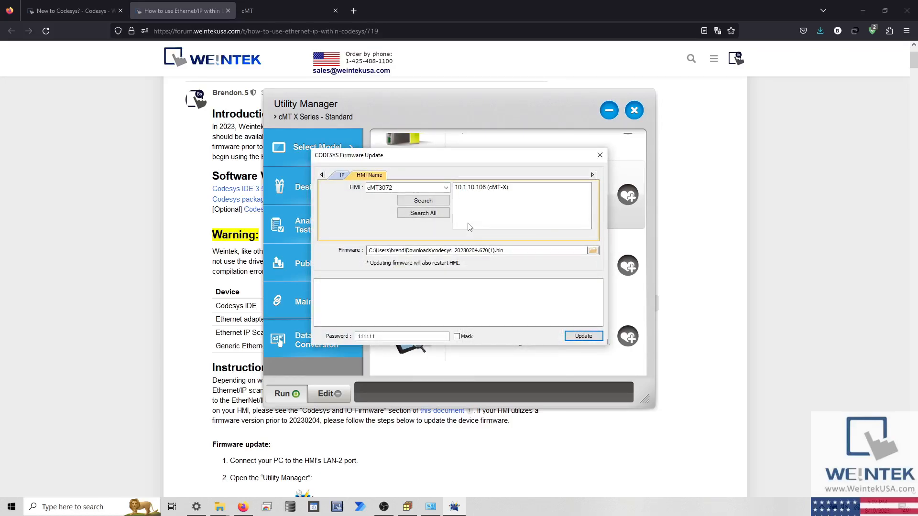
pyautogui.click(439, 214)
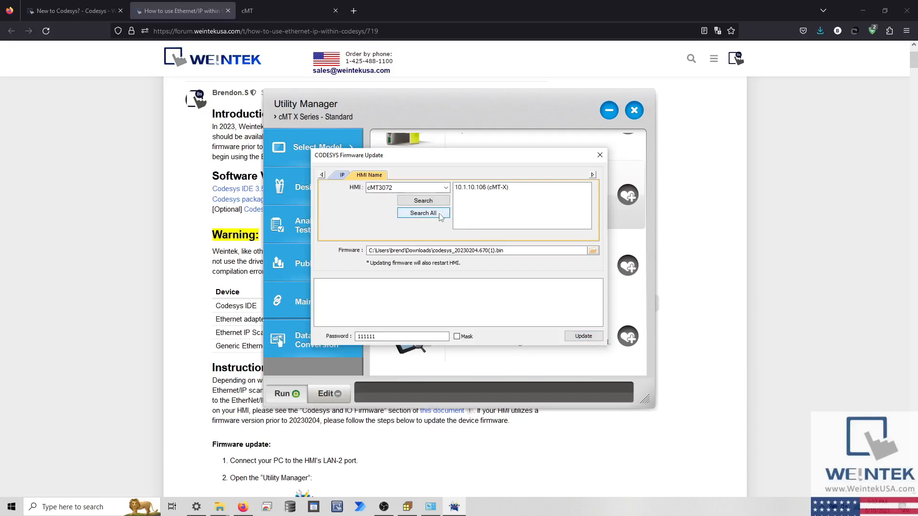
pyautogui.click(465, 189)
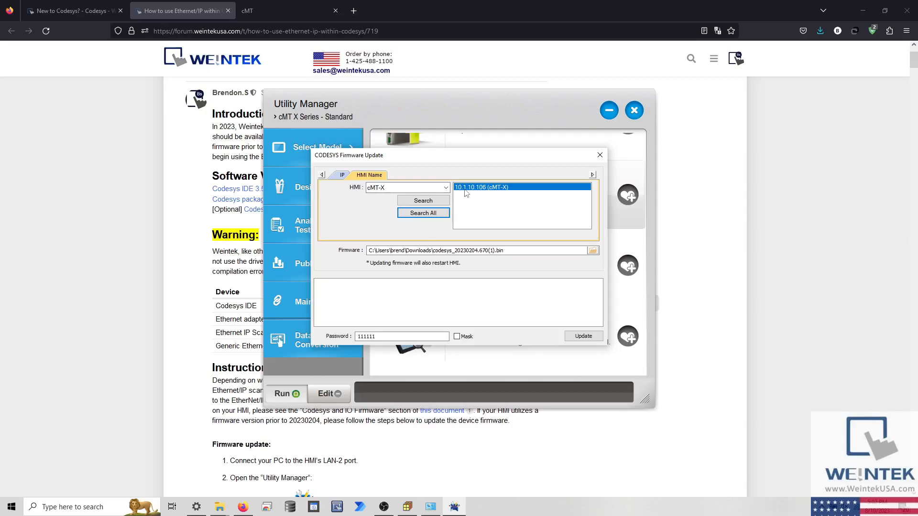
# - Target the HMI by IP address instead, setting it to 10.1.10.106
pyautogui.click(343, 175)
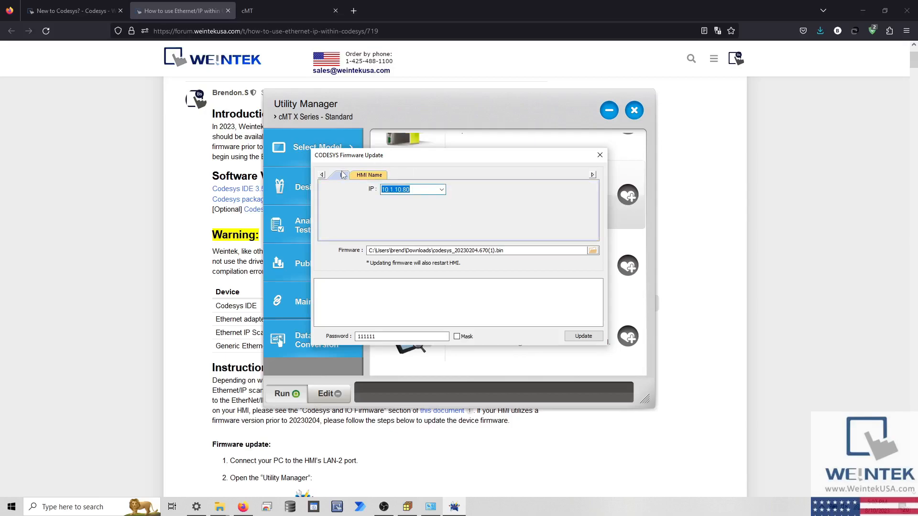
pyautogui.click(433, 191)
pyautogui.press('BackSpace')
pyautogui.write('106')
# - Update the HMI with the firmware file codesys_20230204.670(2).bin from Downloads, then close Utility Manager
pyautogui.click(592, 251)
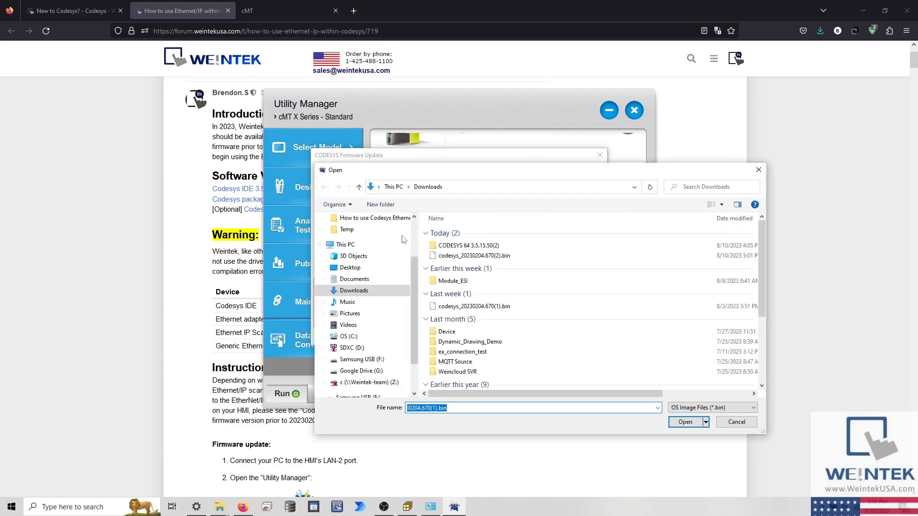
pyautogui.click(440, 256)
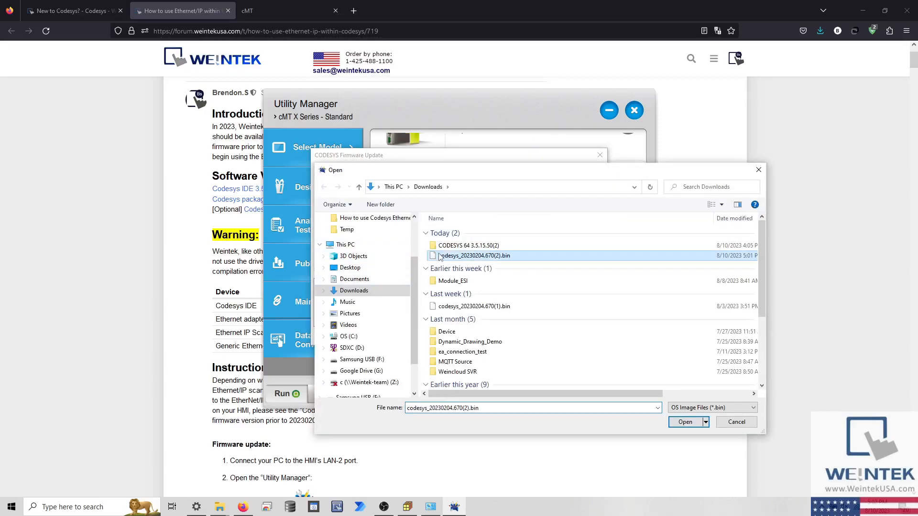
pyautogui.doubleClick(440, 256)
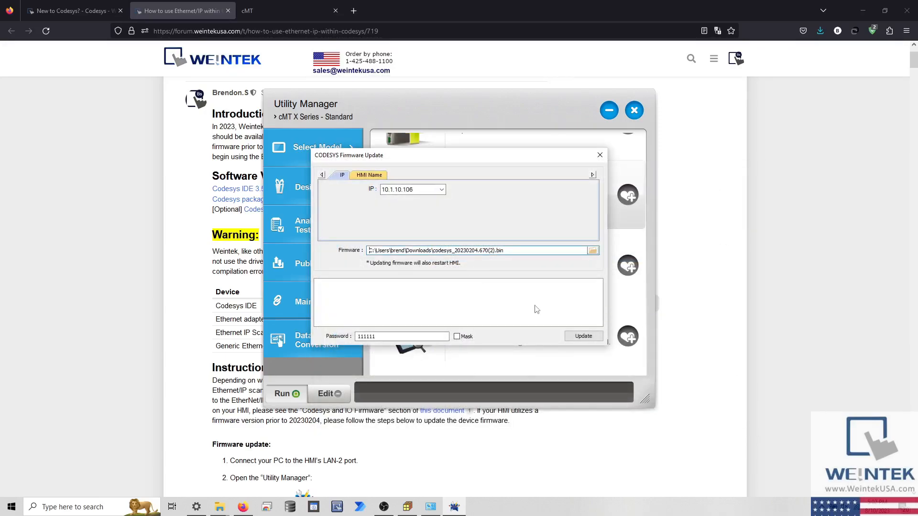
pyautogui.click(576, 340)
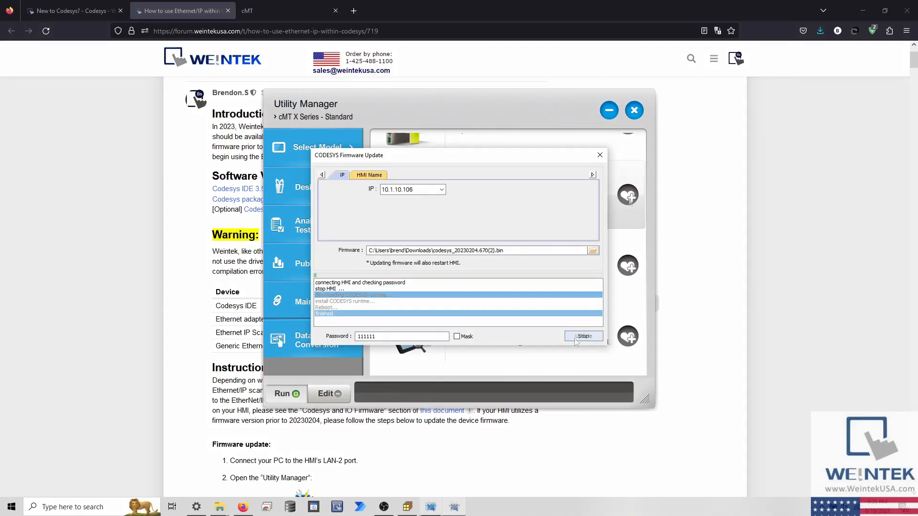
pyautogui.click(599, 156)
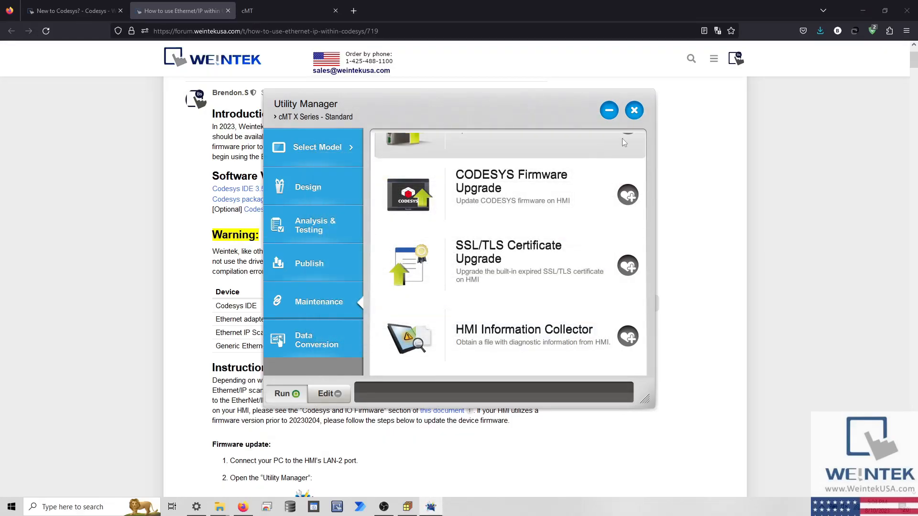
pyautogui.click(635, 111)
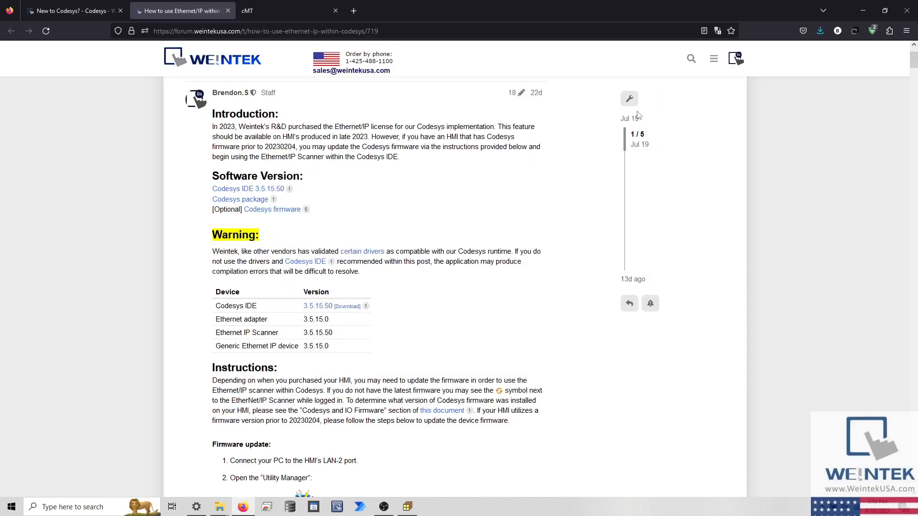
# - Return to the HMI's EasyWeb page and open its Ethernet network settings
pyautogui.click(320, 9)
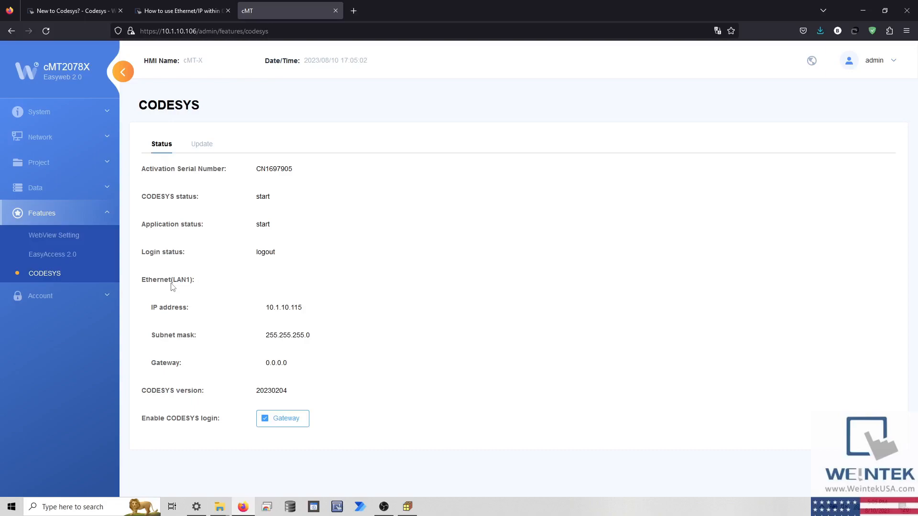
pyautogui.click(107, 139)
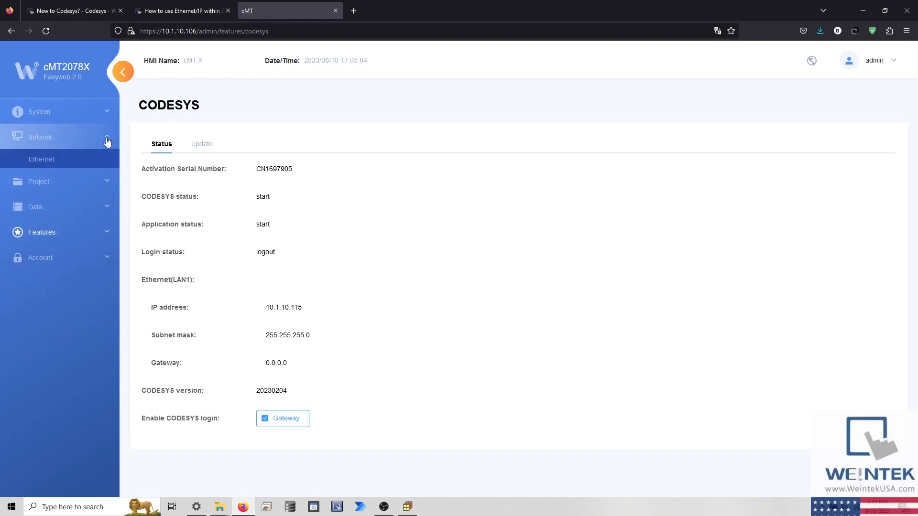
pyautogui.click(103, 158)
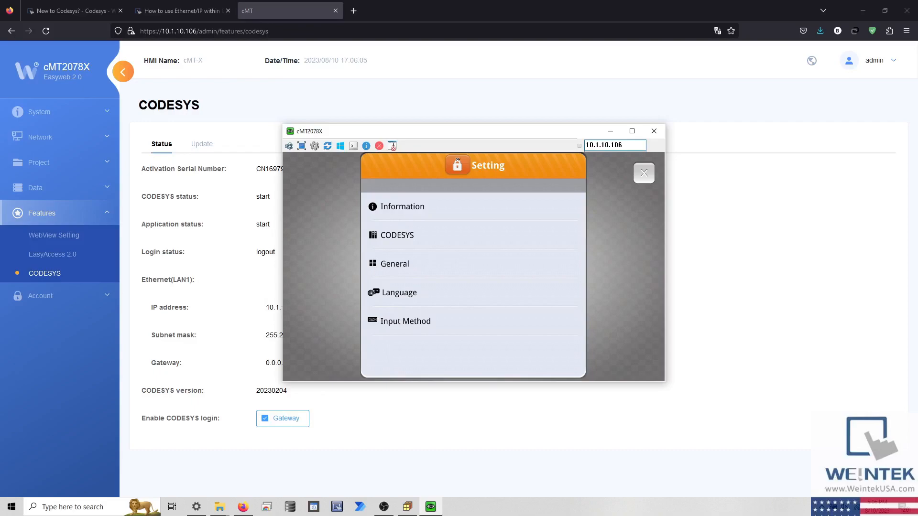
# - Log in to System setting on the cMT2078X HMI by entering the system password
pyautogui.click(463, 161)
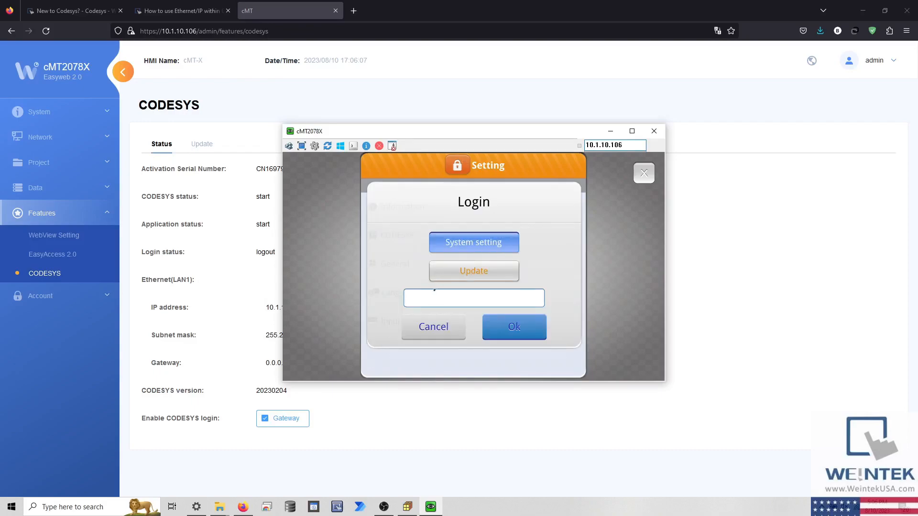
pyautogui.click(434, 294)
pyautogui.click(333, 369)
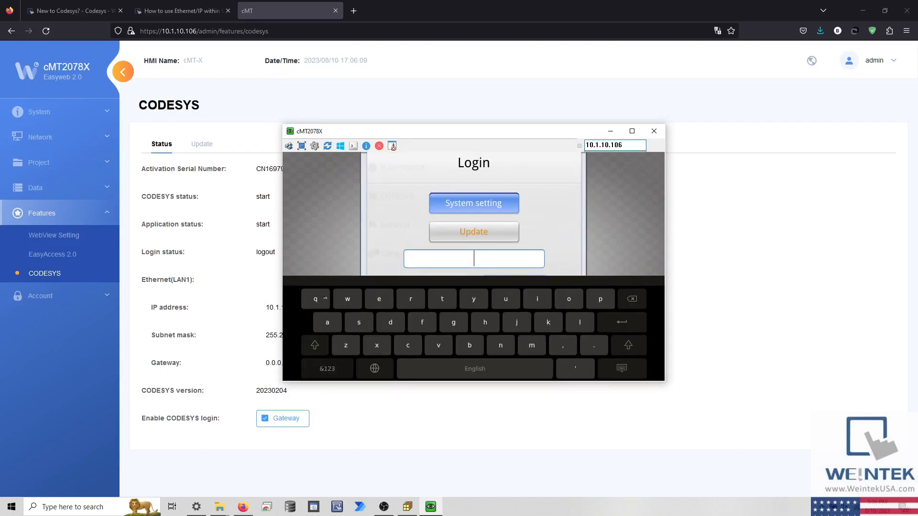
pyautogui.click(315, 298)
pyautogui.click(315, 298)
pyautogui.click(315, 298)
pyautogui.click(315, 299)
pyautogui.click(315, 298)
pyautogui.click(315, 299)
pyautogui.click(315, 298)
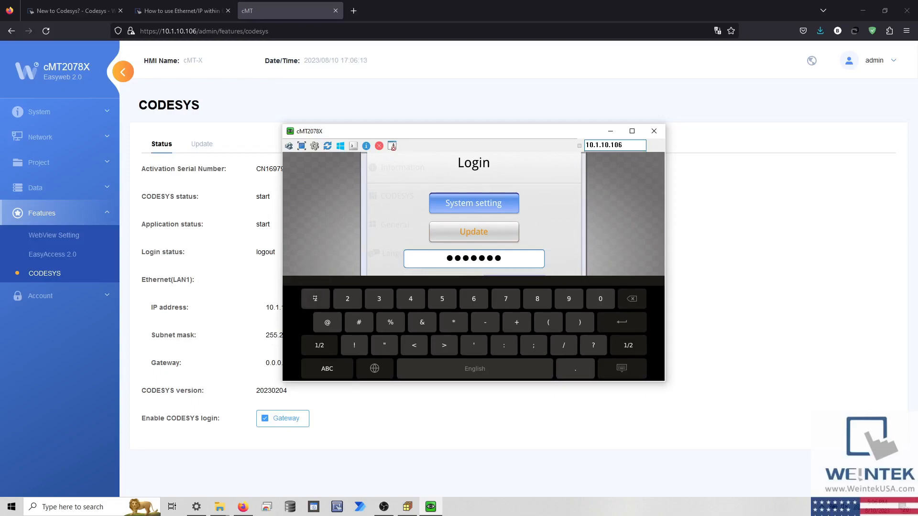
pyautogui.click(632, 298)
pyautogui.click(638, 324)
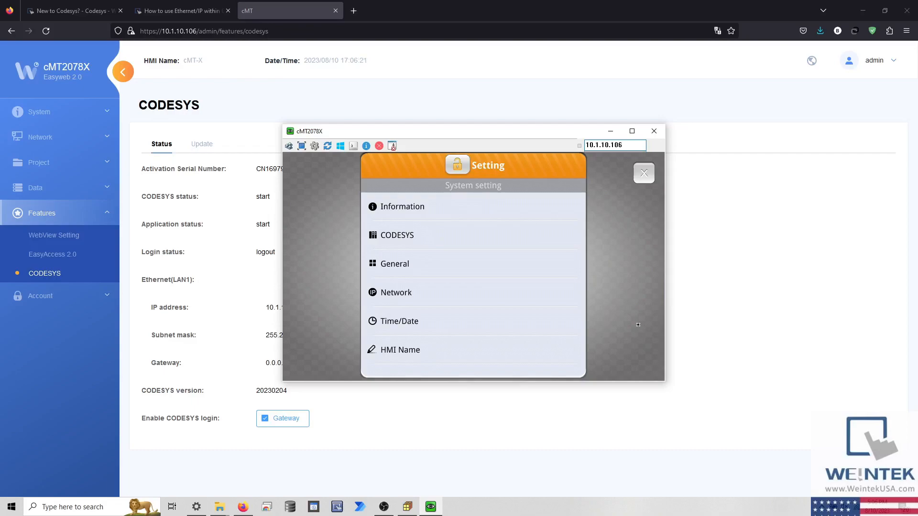
# - Examine the Ethernet (LAN2) address settings on the HMI and return to its settings list
pyautogui.click(519, 303)
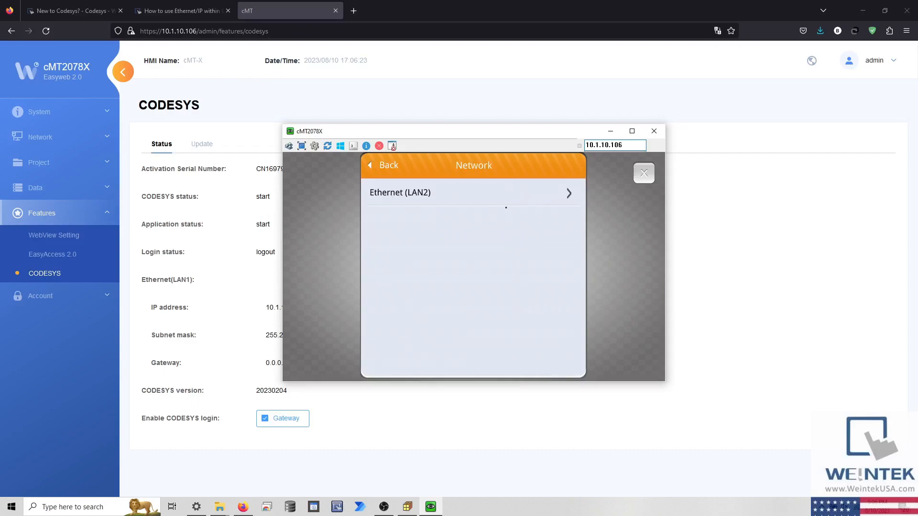
pyautogui.click(505, 204)
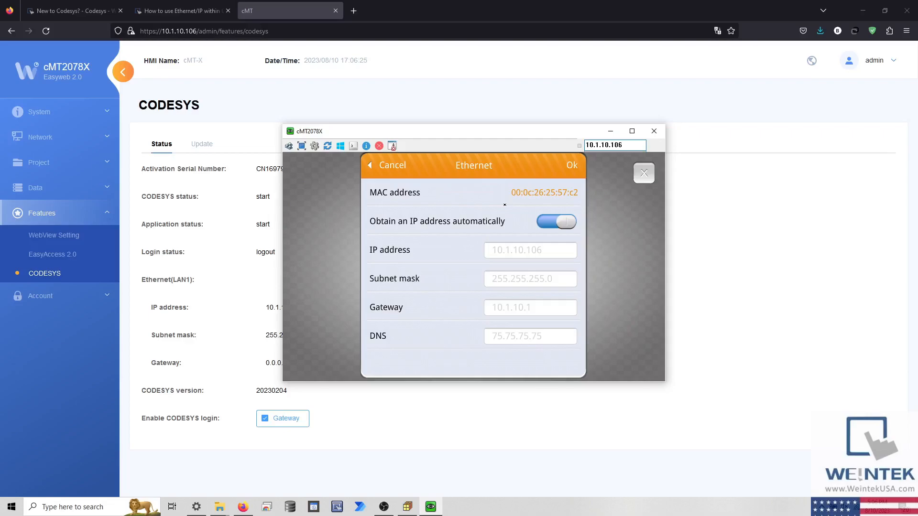
pyautogui.click(392, 166)
pyautogui.click(390, 166)
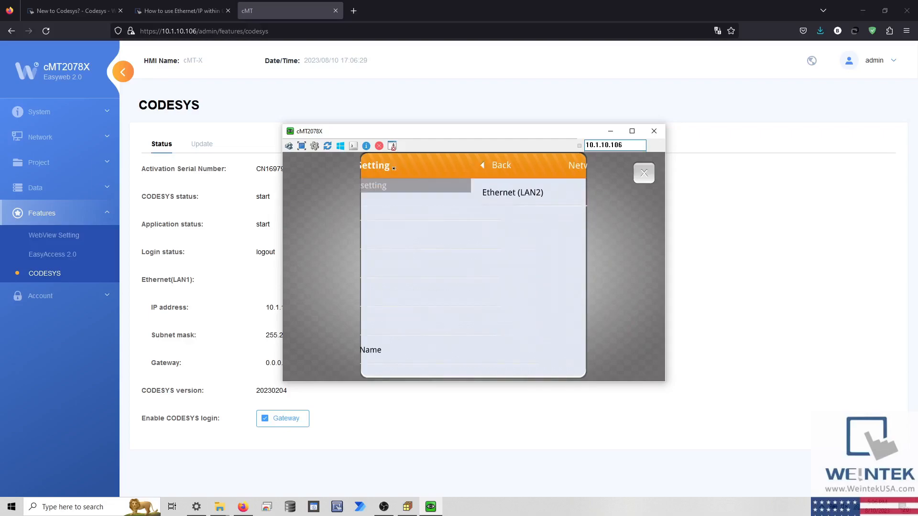
# - Examine the HMI's CODESYS information and open the CODESYS Ethernet (LAN1) modification page
pyautogui.click(411, 235)
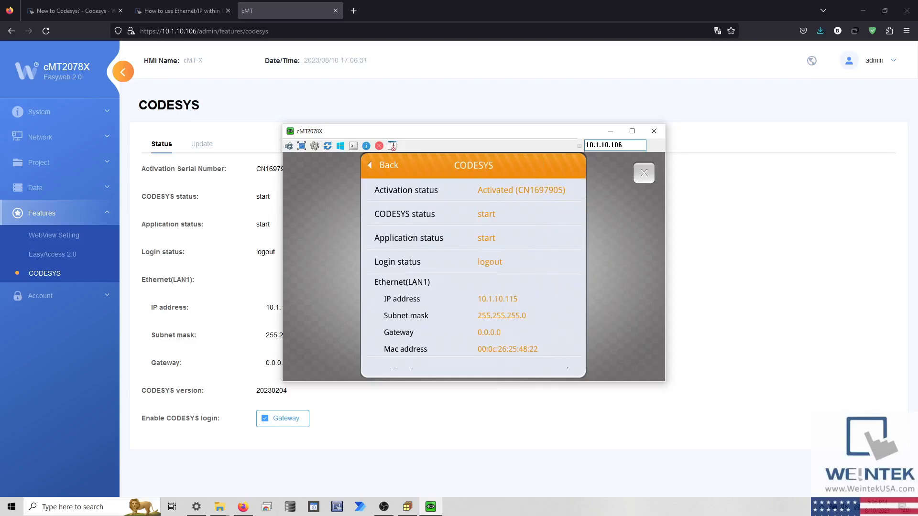
pyautogui.moveTo(431, 316); pyautogui.dragTo(418, 211)
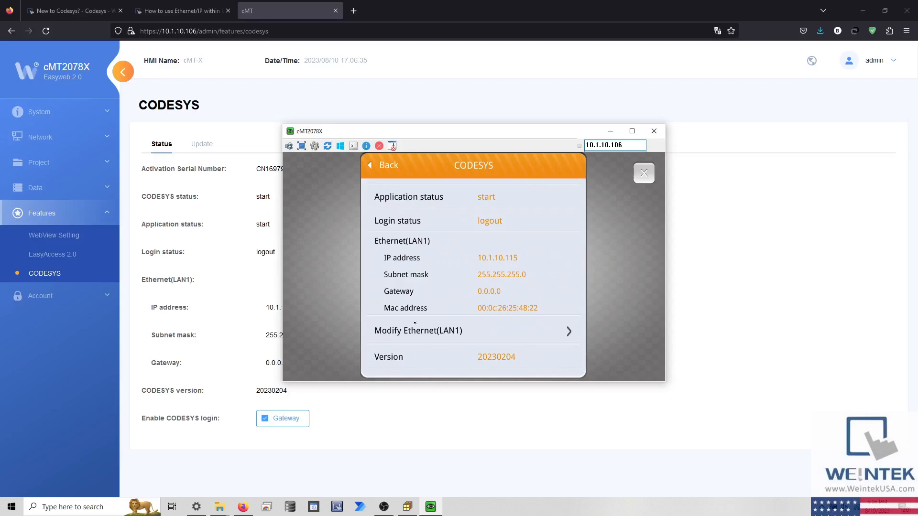
pyautogui.click(411, 328)
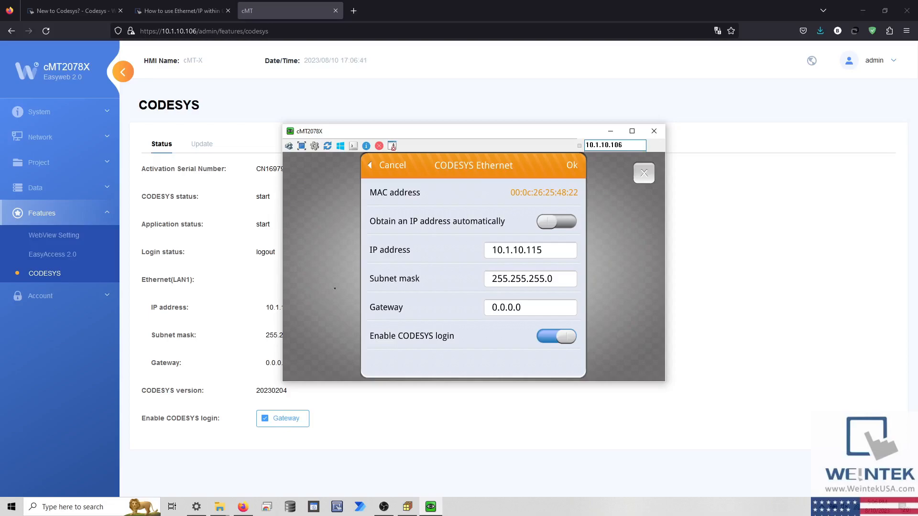
# - Switch back to EasyWeb and review the LAN 2 Ethernet settings and the CODESYS status page with its LAN 1 address
pyautogui.click(232, 280)
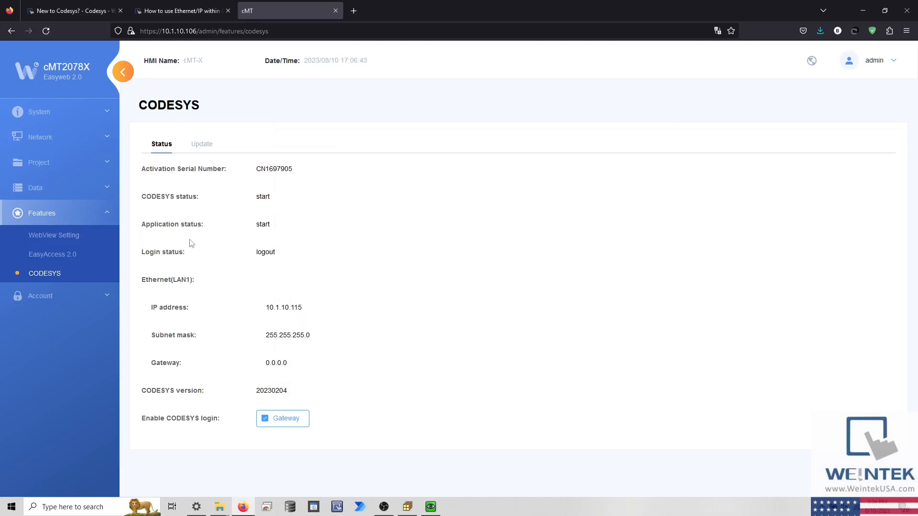
pyautogui.click(101, 139)
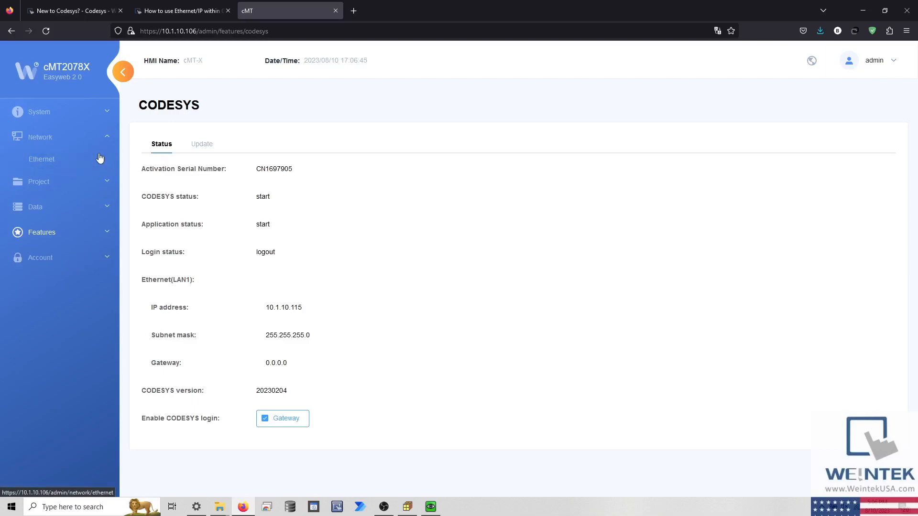
pyautogui.click(99, 158)
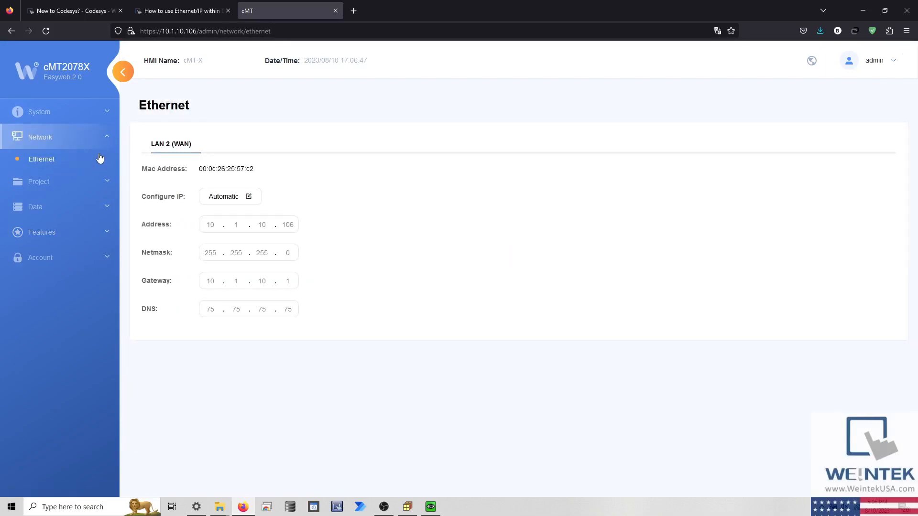
pyautogui.click(98, 228)
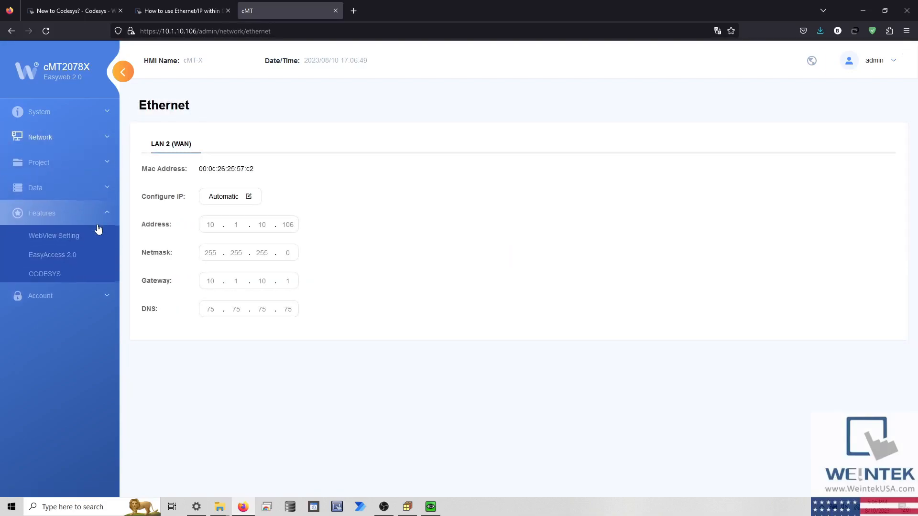
pyautogui.click(91, 274)
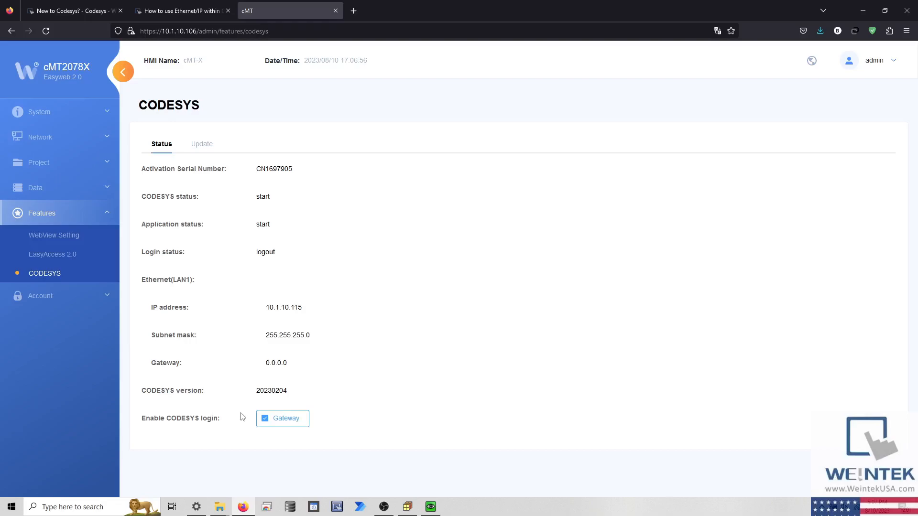
# - Search the computer for Codesys V3.5 and launch CODESYS V3.5 SP15 Patch 5
pyautogui.click(86, 507)
pyautogui.write('Codes')
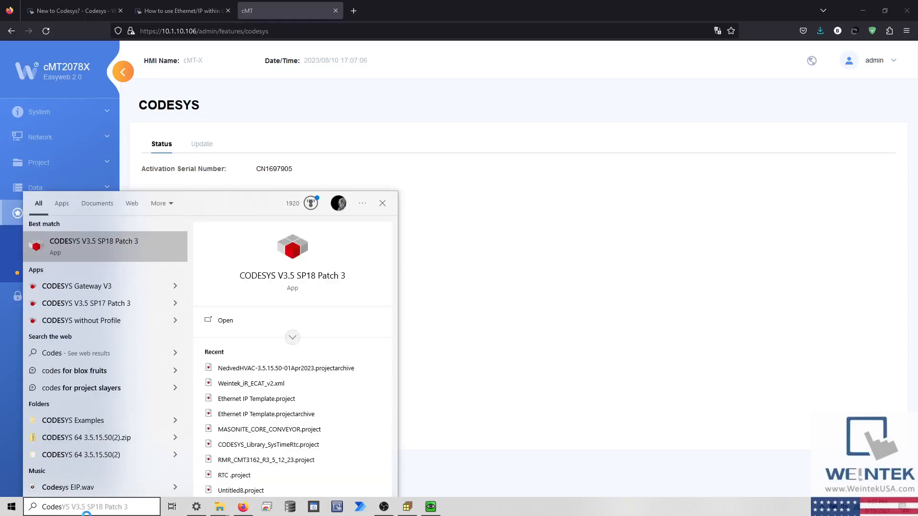
pyautogui.write('ys ')
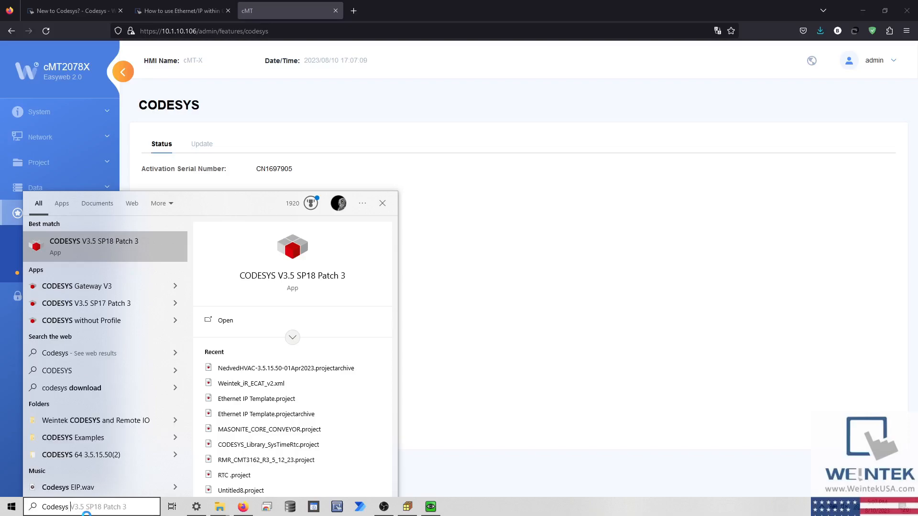
pyautogui.write('V3.5')
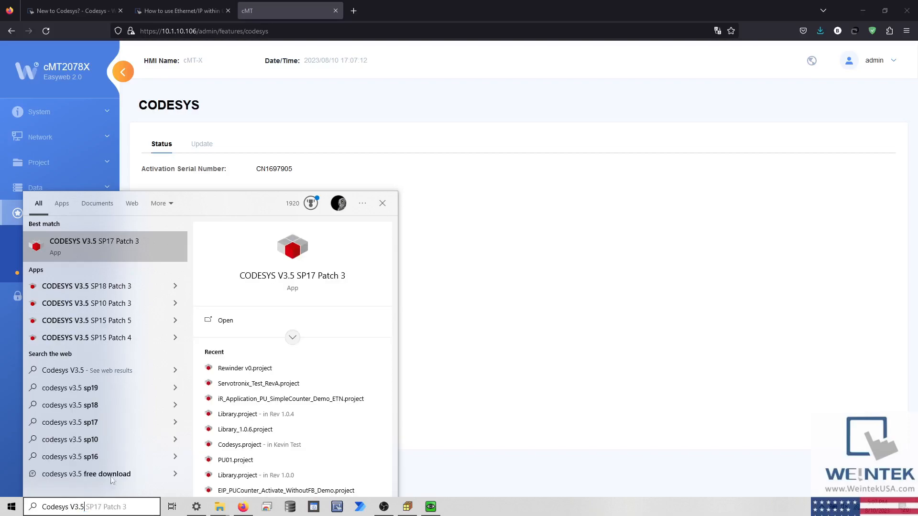
pyautogui.click(105, 325)
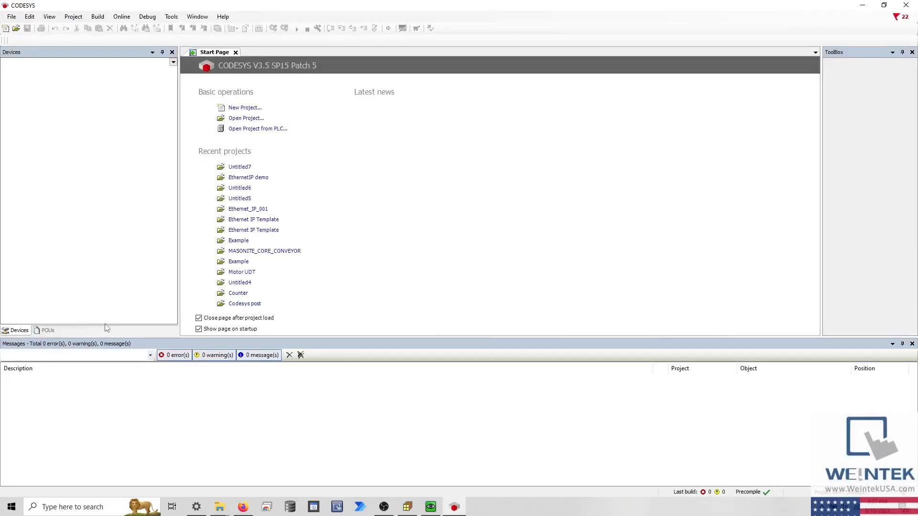
# - Create a new project named Demo from the Standard project template
pyautogui.click(239, 113)
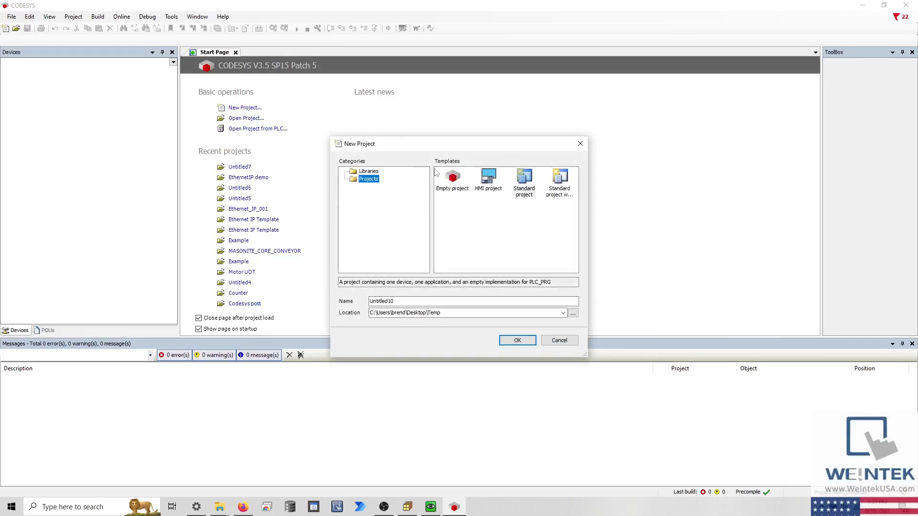
pyautogui.click(521, 191)
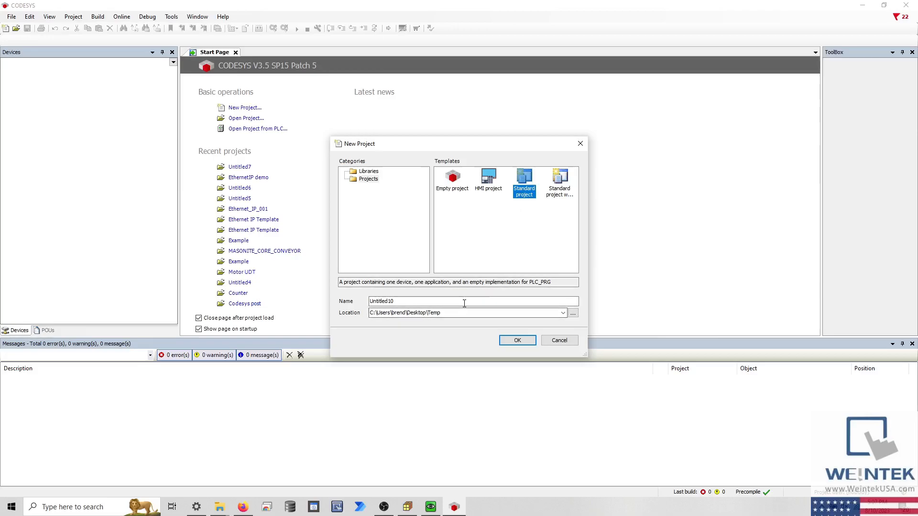
pyautogui.moveTo(465, 303); pyautogui.dragTo(349, 304)
pyautogui.write('Demo')
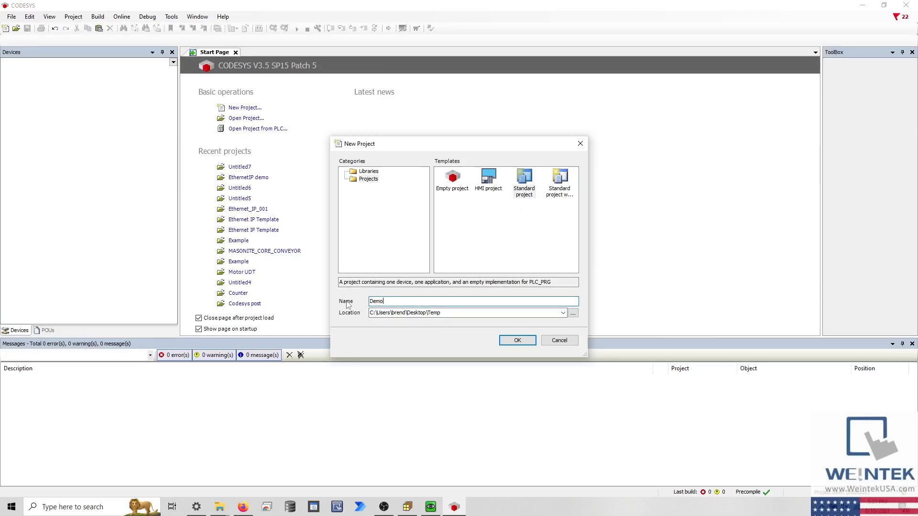
pyautogui.click(520, 340)
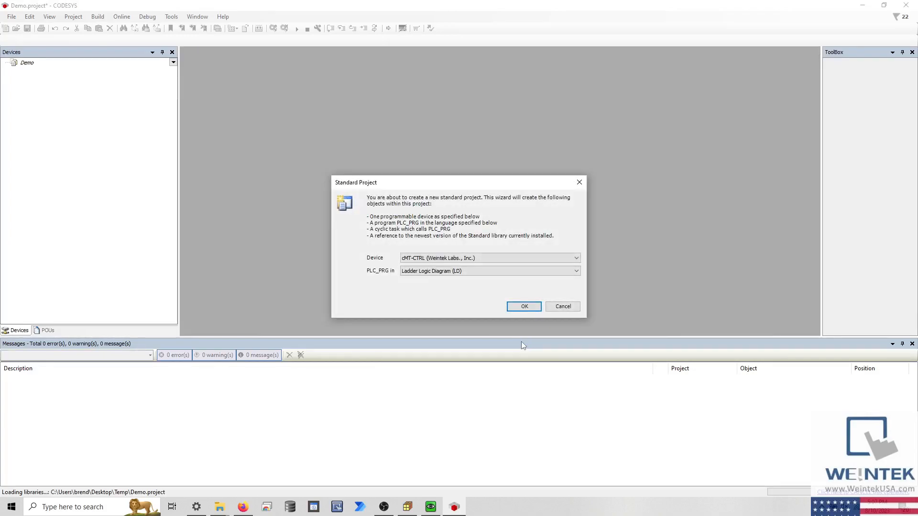
# - Set the standard project's device to Weintek Built-in CODESYS, with PLC_PRG in Ladder Logic Diagram (LD), and generate the project
pyautogui.click(488, 259)
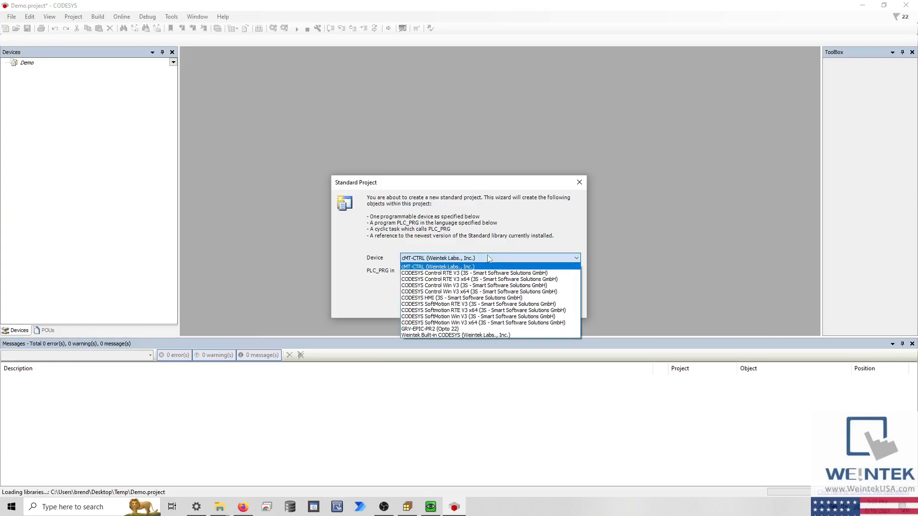
pyautogui.click(510, 335)
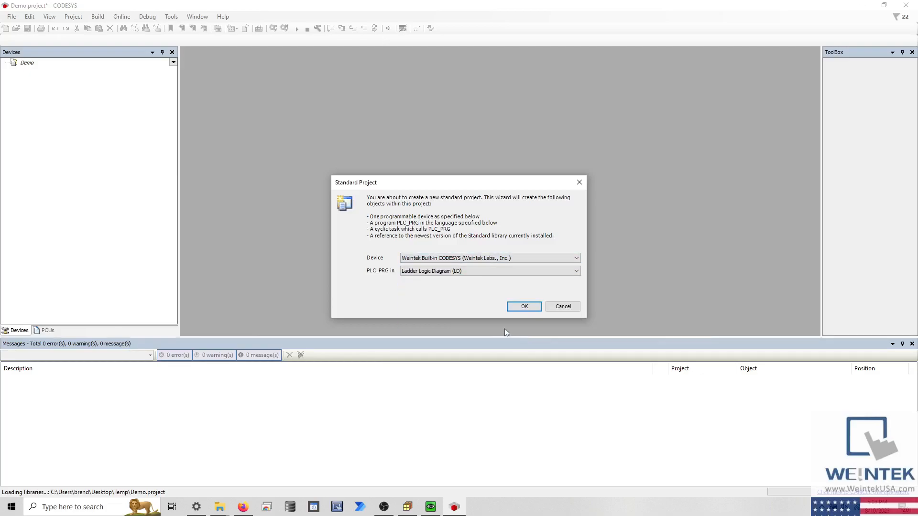
pyautogui.click(473, 274)
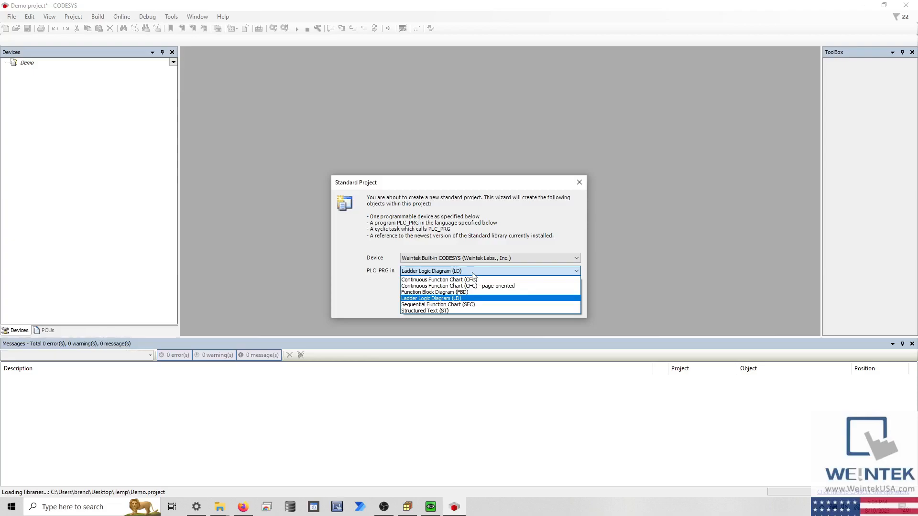
pyautogui.click(472, 274)
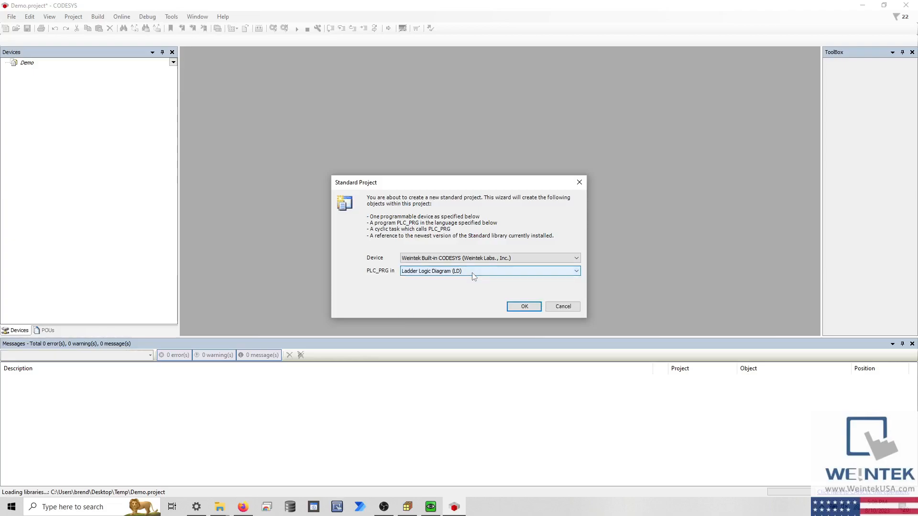
pyautogui.click(510, 309)
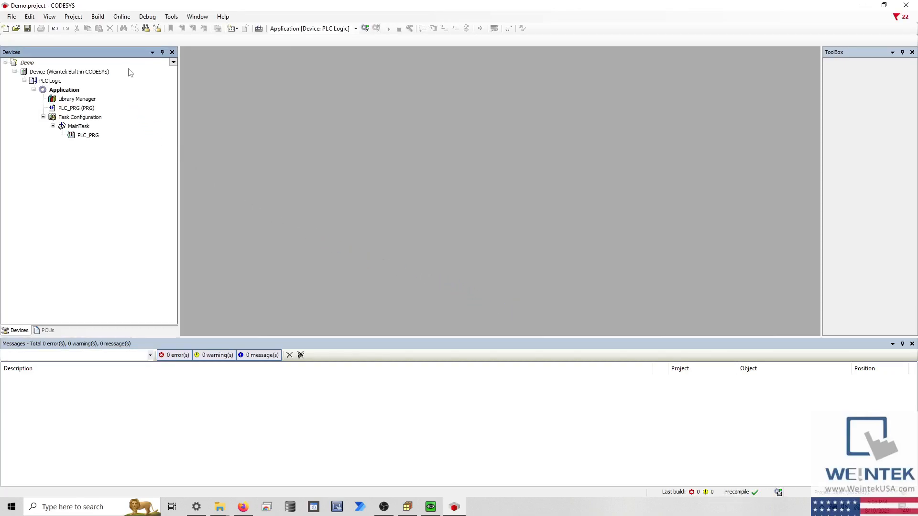
# - In the device's communication settings, add the HMI at 10.1.10.106 under Gateway-1 and set it as the active path
pyautogui.click(105, 72)
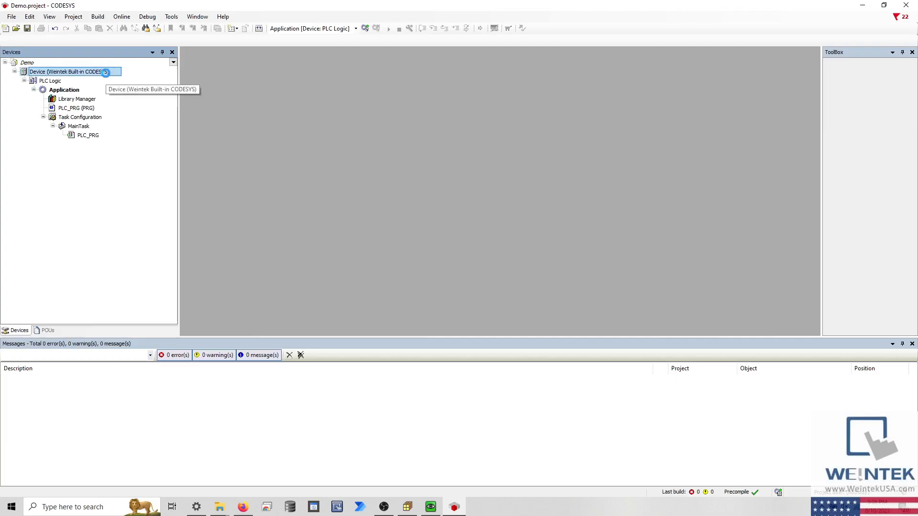
pyautogui.doubleClick(105, 72)
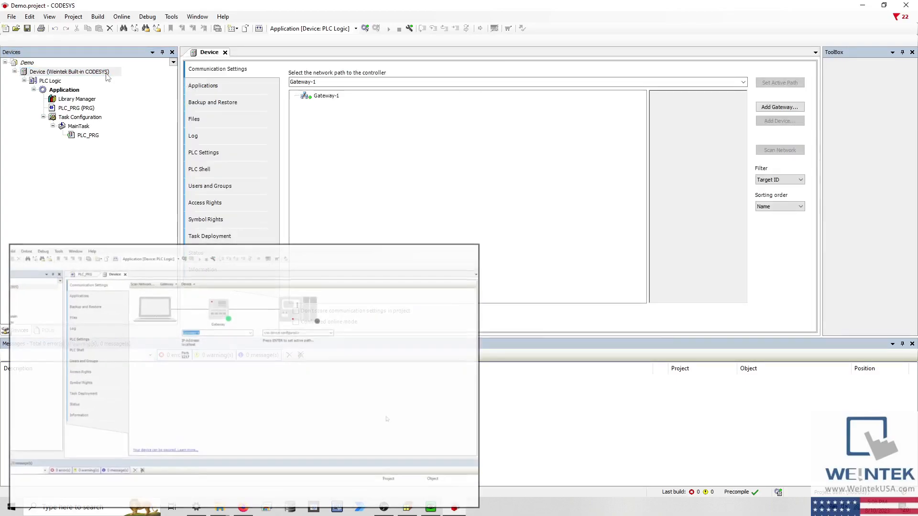
pyautogui.click(316, 97)
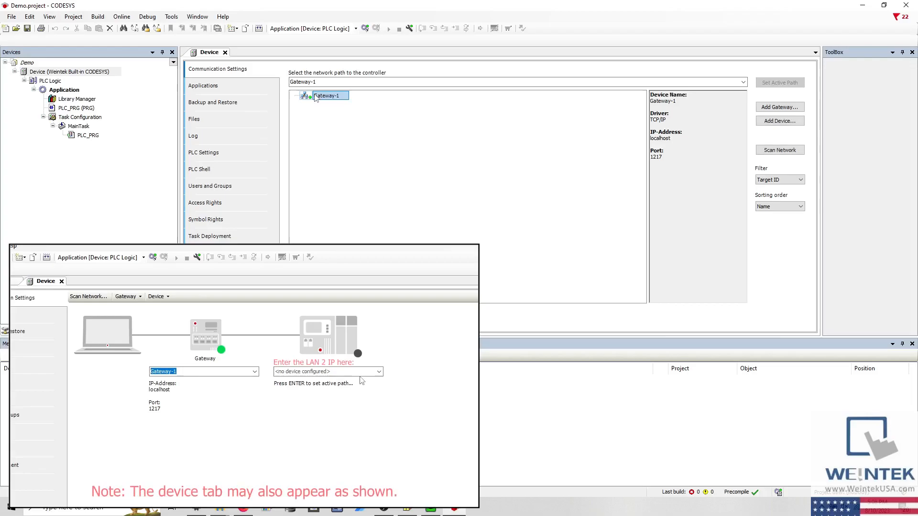
pyautogui.click(772, 123)
pyautogui.write('10.1.10.106')
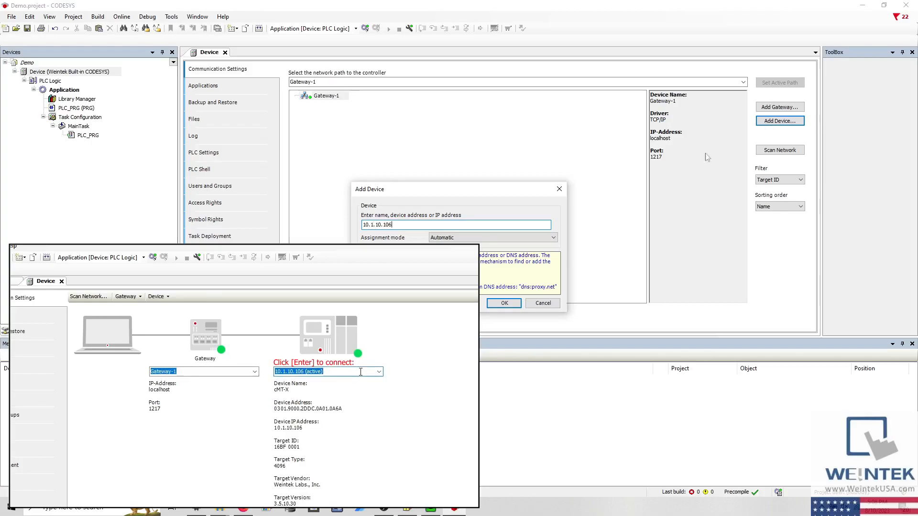
pyautogui.click(516, 303)
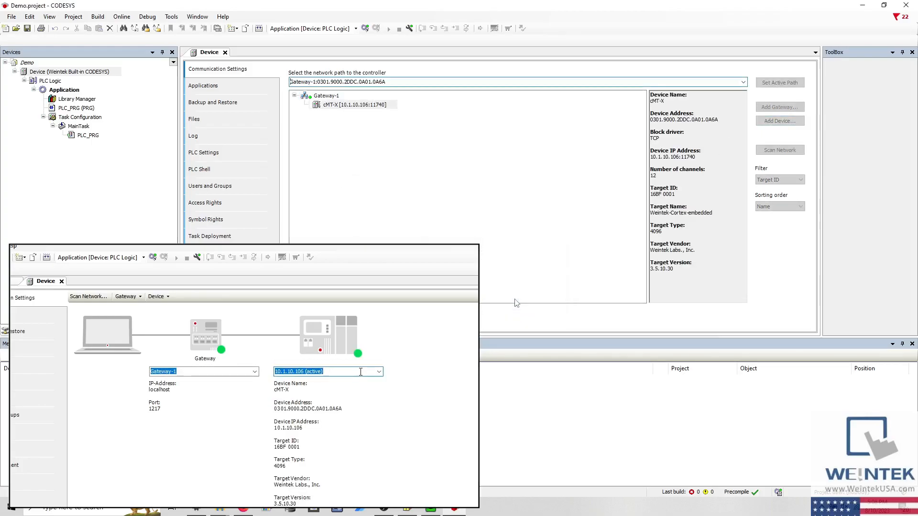
pyautogui.click(390, 106)
pyautogui.click(771, 83)
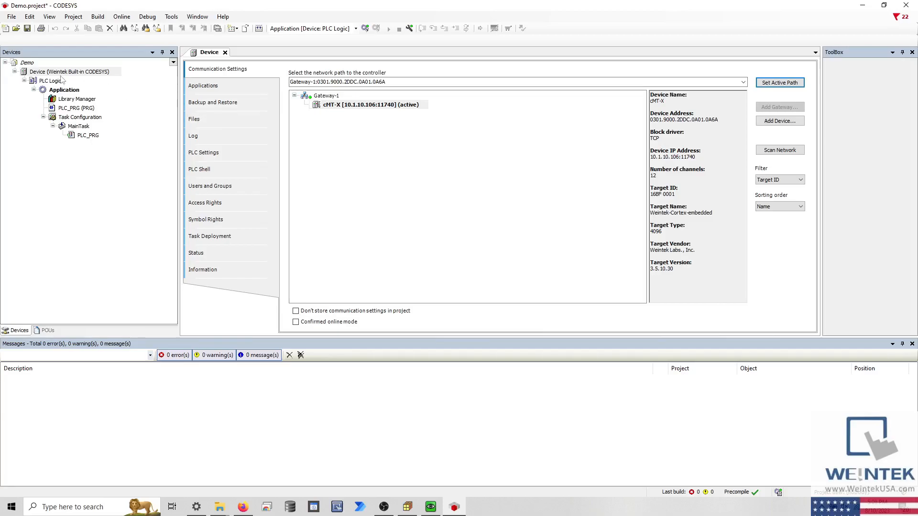
# - Append an Ethernet adapter version 3.5.15.0 to the Weintek Built-in CODESYS device, displaying all device versions
pyautogui.rightClick(43, 73)
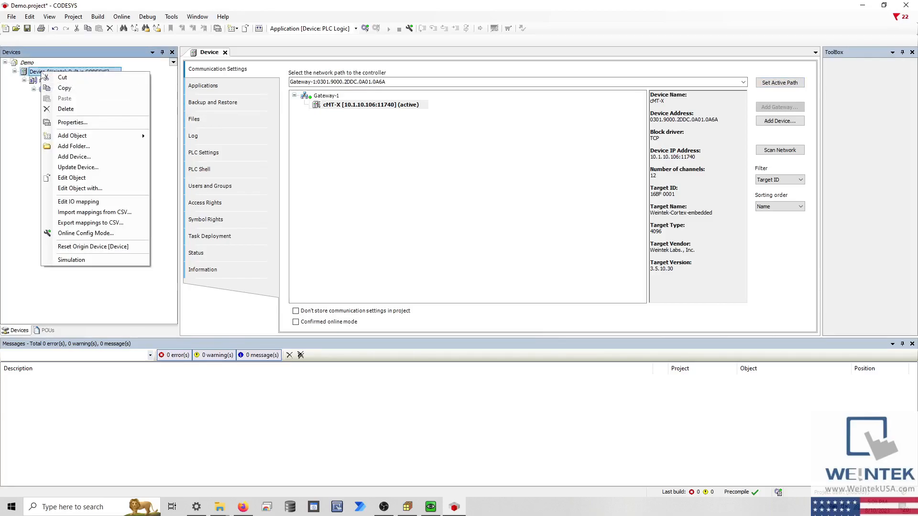
pyautogui.click(105, 157)
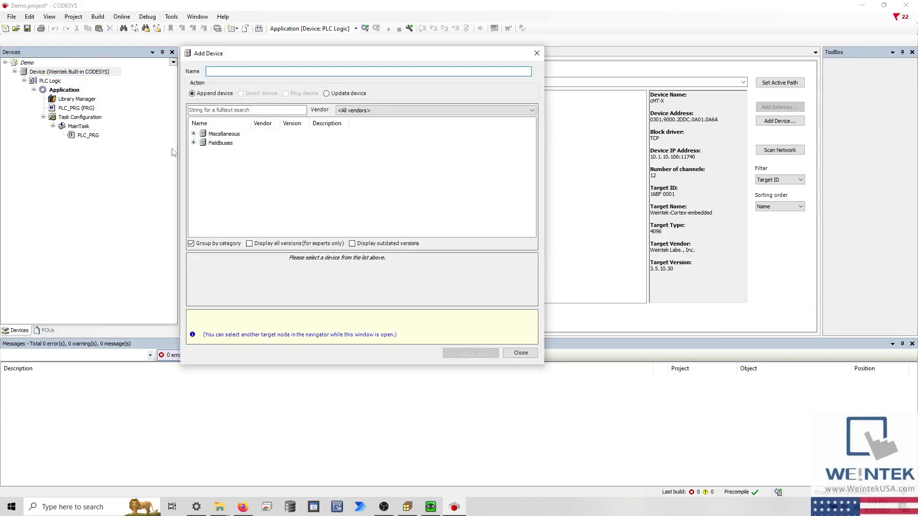
pyautogui.click(193, 142)
pyautogui.click(203, 170)
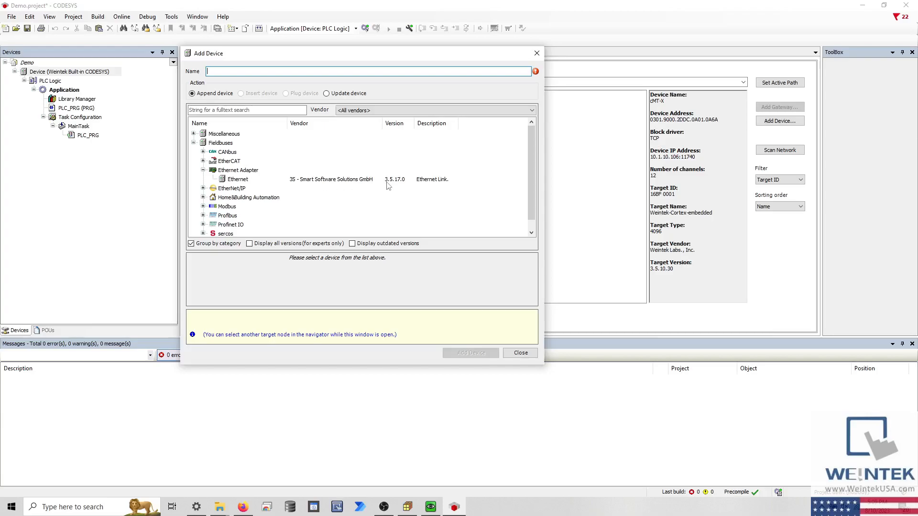
pyautogui.click(250, 244)
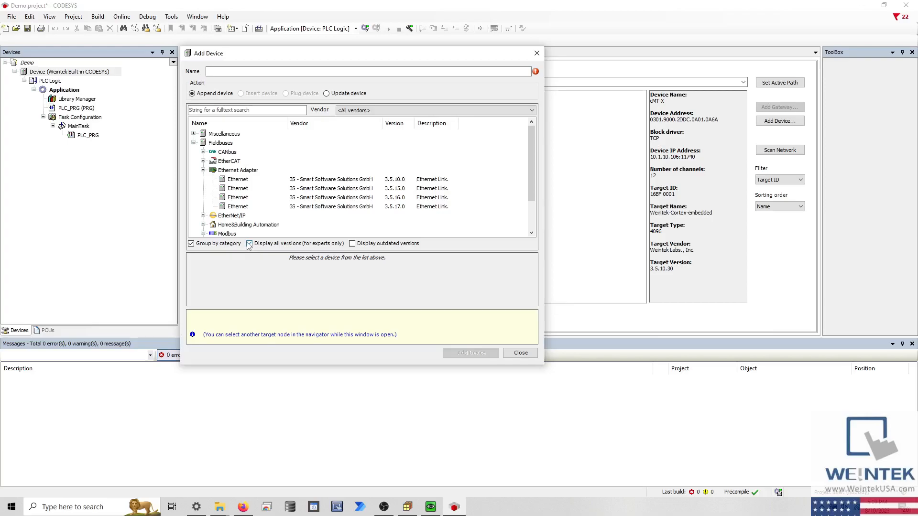
pyautogui.click(365, 191)
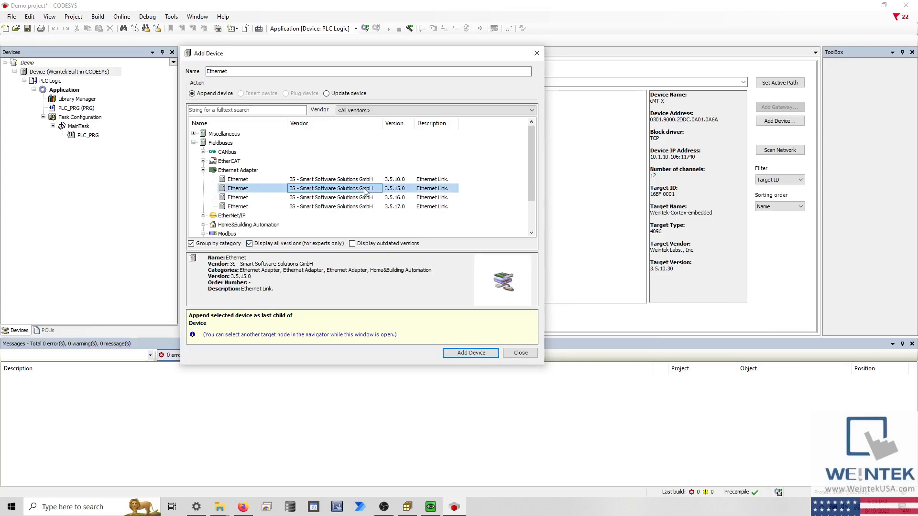
pyautogui.click(452, 353)
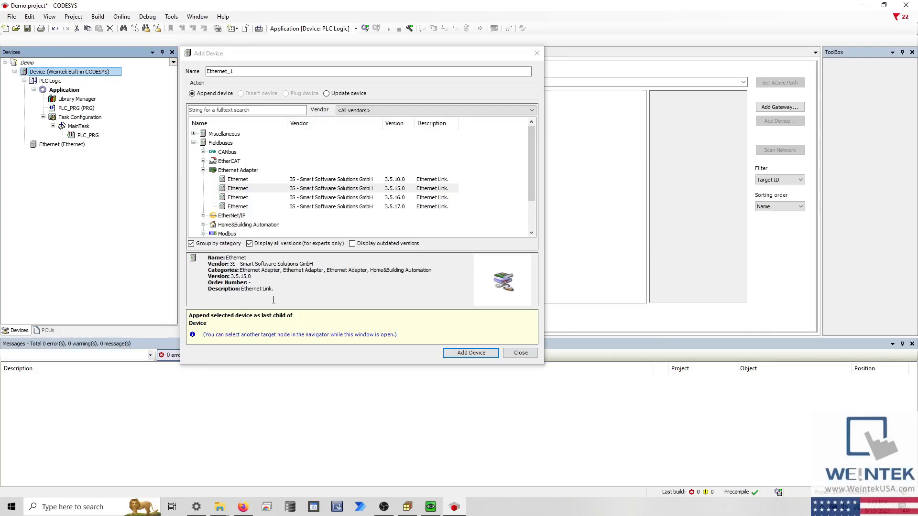
# - Append an EtherNet/IP Scanner version 3.5.15.50 to the Ethernet adapter and close the Add Device dialog
pyautogui.click(80, 147)
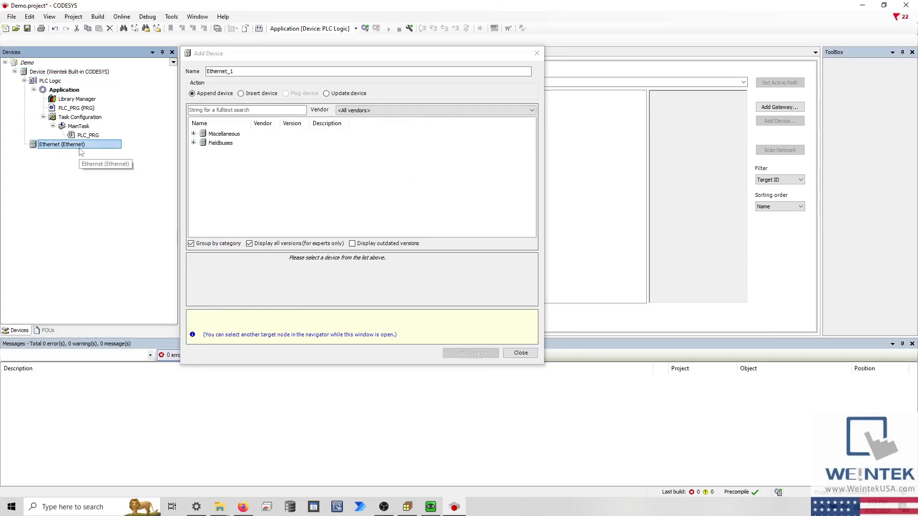
pyautogui.click(194, 143)
pyautogui.click(202, 152)
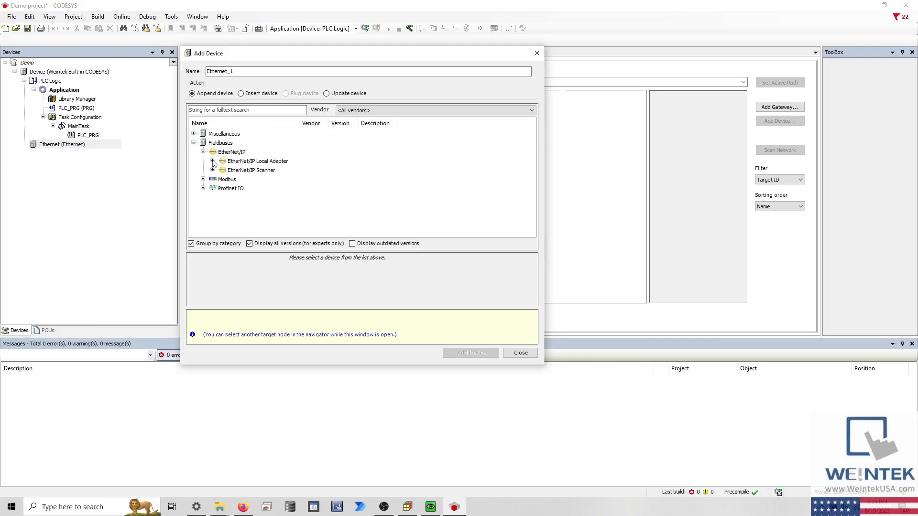
pyautogui.click(212, 171)
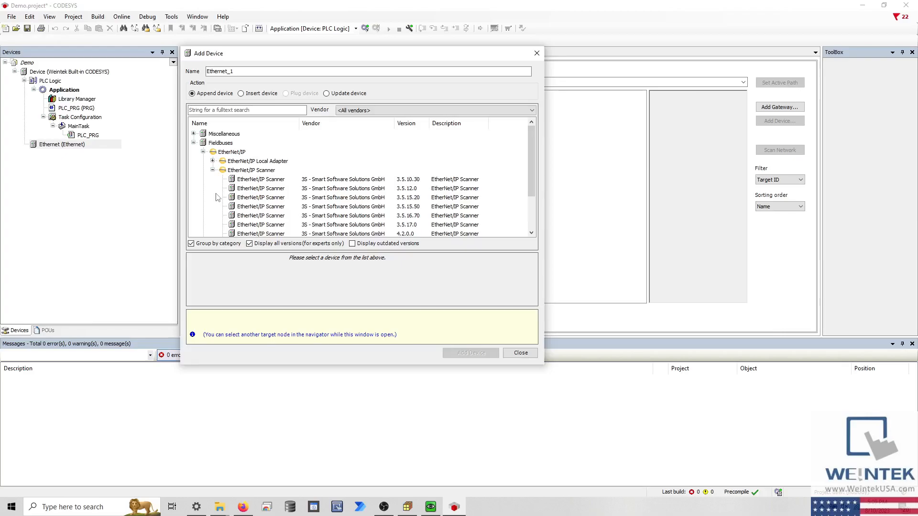
pyautogui.click(337, 208)
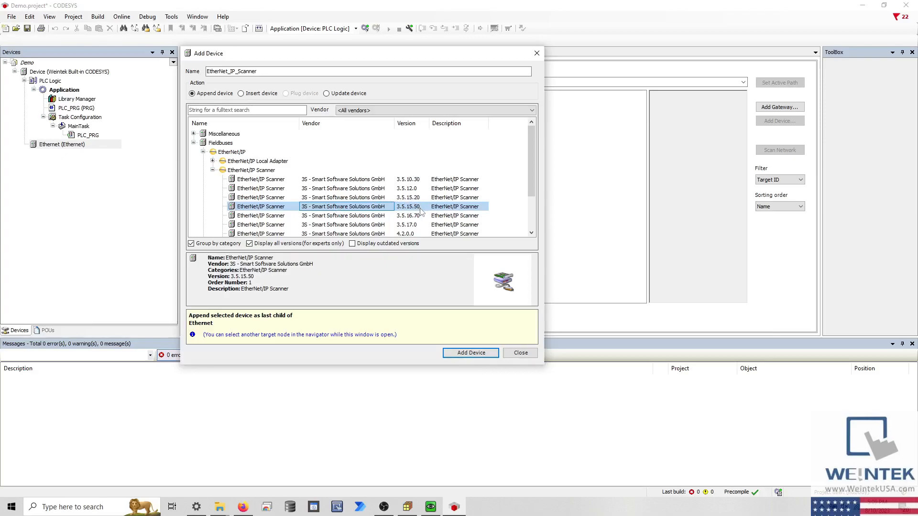
pyautogui.click(452, 352)
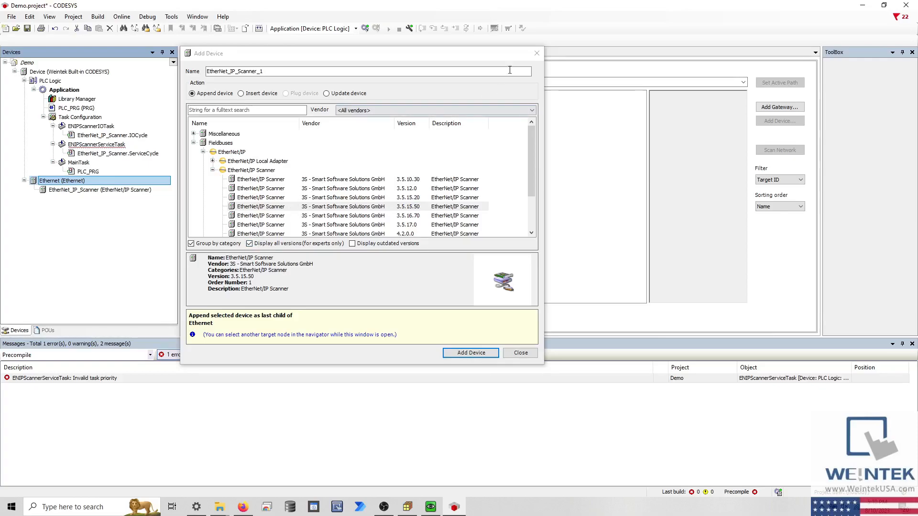
pyautogui.click(536, 54)
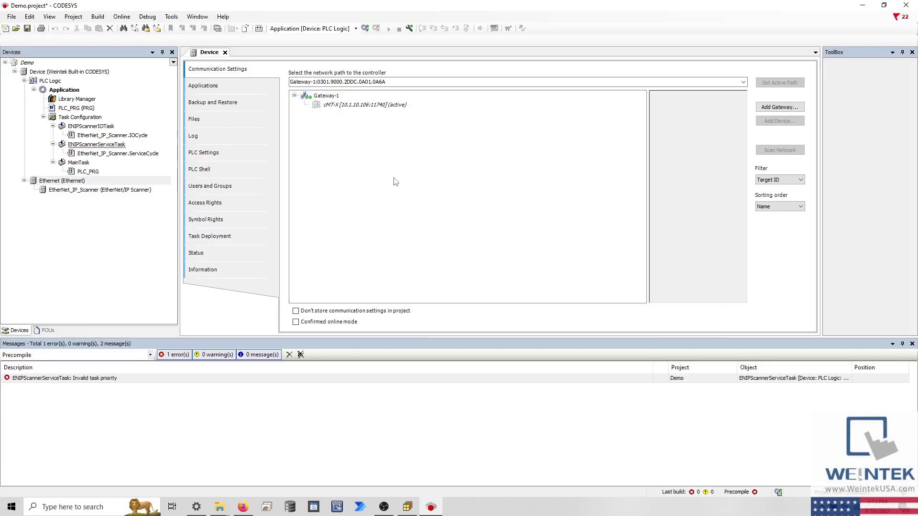
# - Install the EDS file iR-ETN (10.1.10.212).eds into the Device Repository and close the repository
pyautogui.click(177, 21)
pyautogui.click(184, 50)
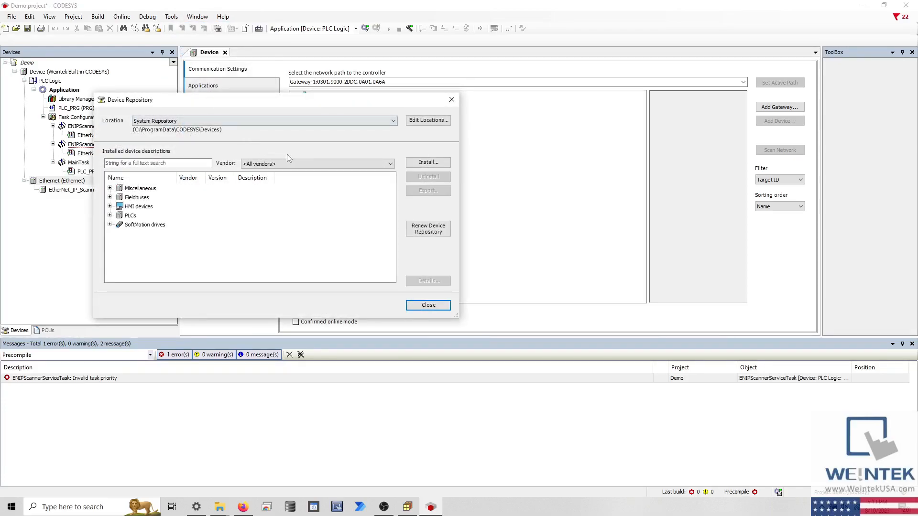
pyautogui.click(419, 163)
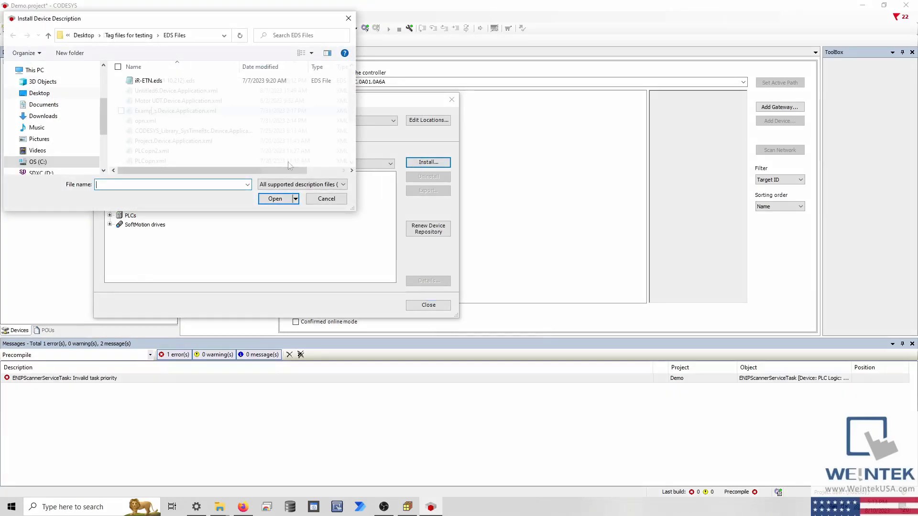
pyautogui.click(265, 195)
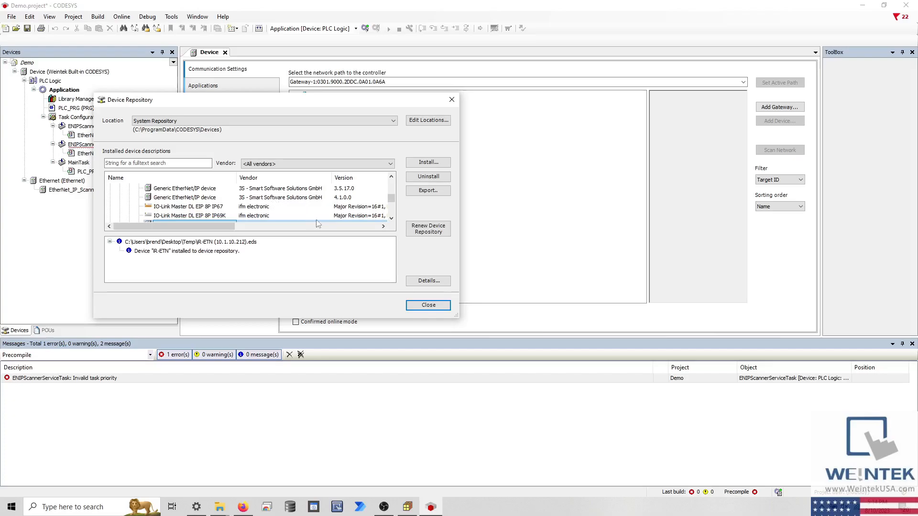
pyautogui.click(434, 305)
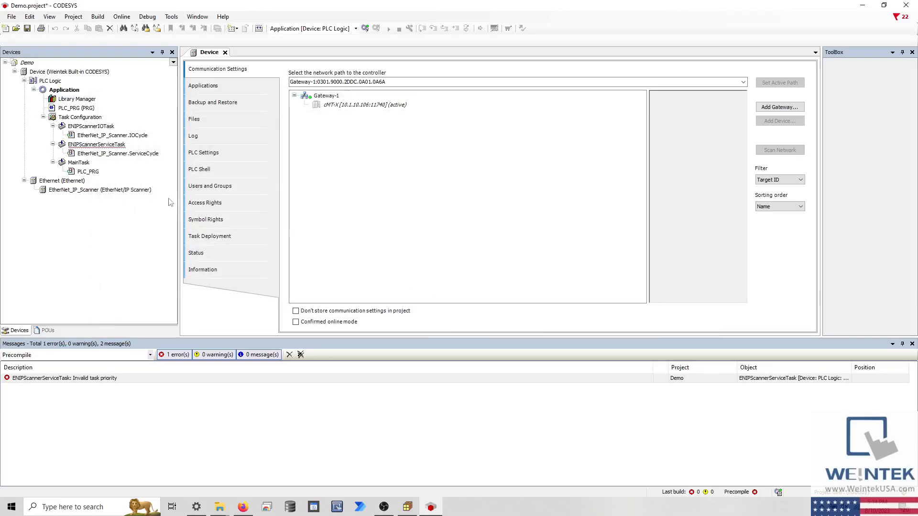
# - Append the Weintek iR-ETN device to the EtherNet/IP Scanner and close the Add Device dialog
pyautogui.rightClick(146, 193)
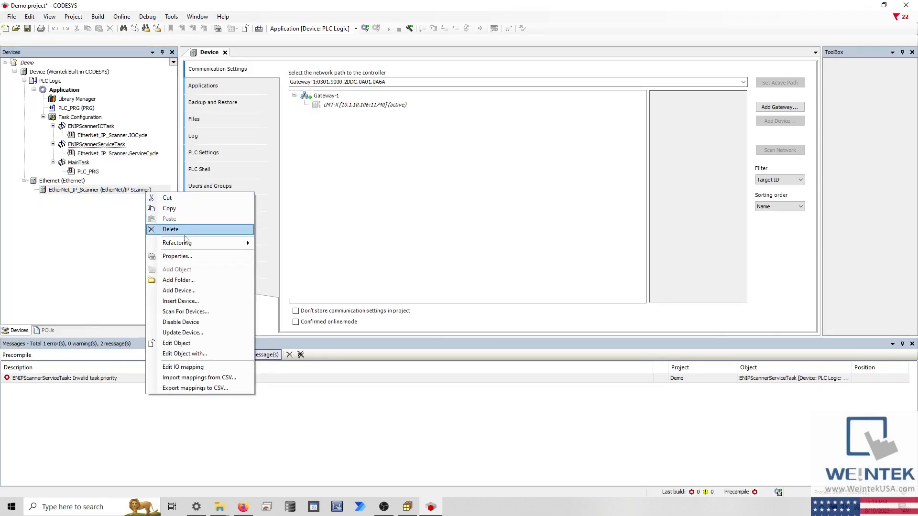
pyautogui.click(195, 291)
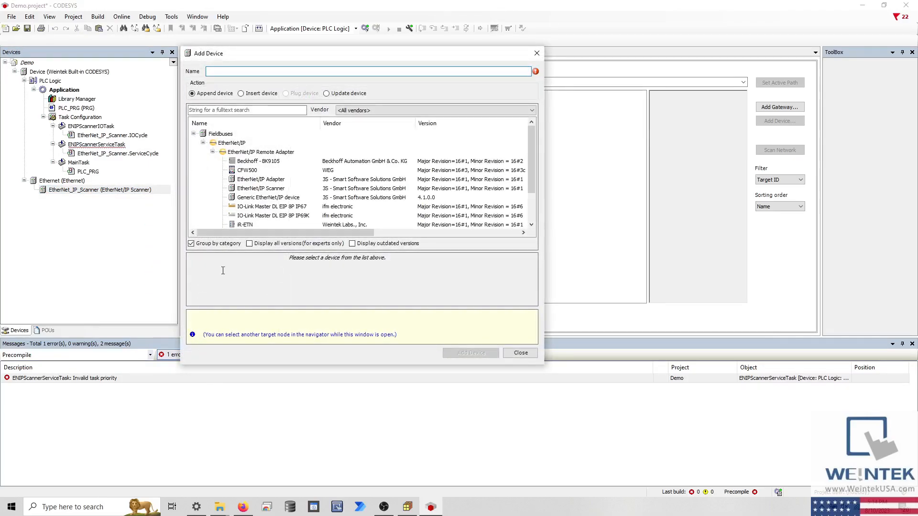
pyautogui.click(253, 225)
pyautogui.scroll(-1, 253, 226)
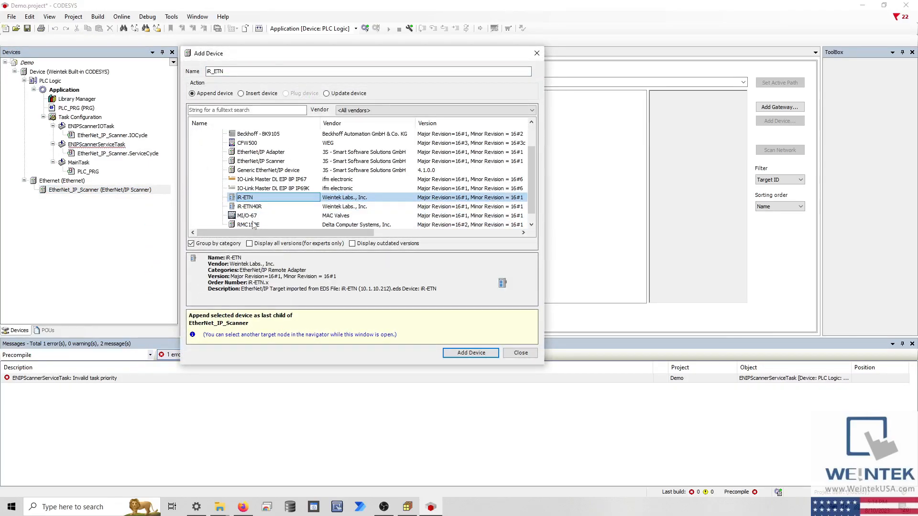
pyautogui.click(470, 353)
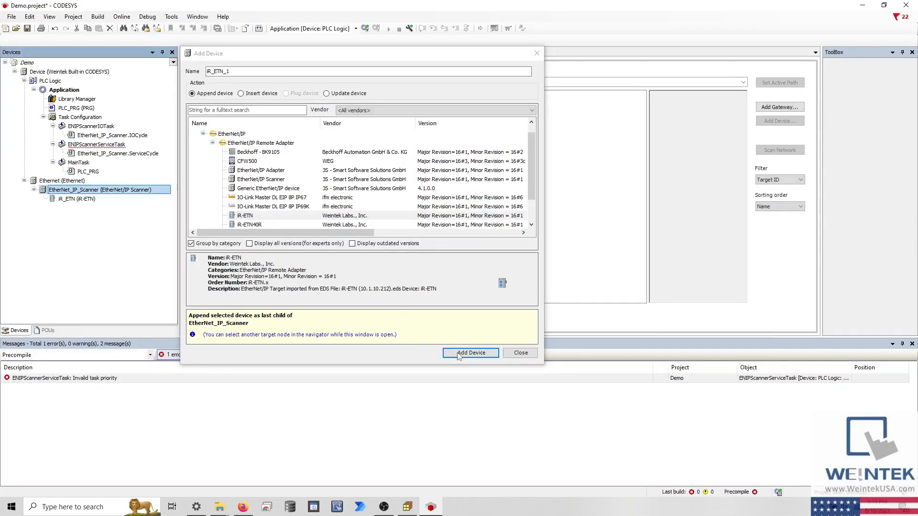
pyautogui.click(521, 352)
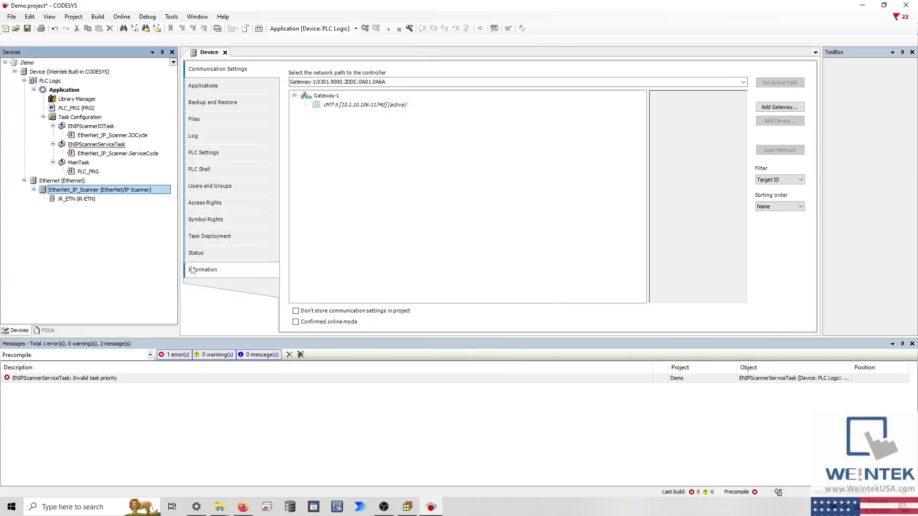
# - Assign the eth0 network adapter at 10.1.10.115 as the interface of the Ethernet device
pyautogui.click(76, 180)
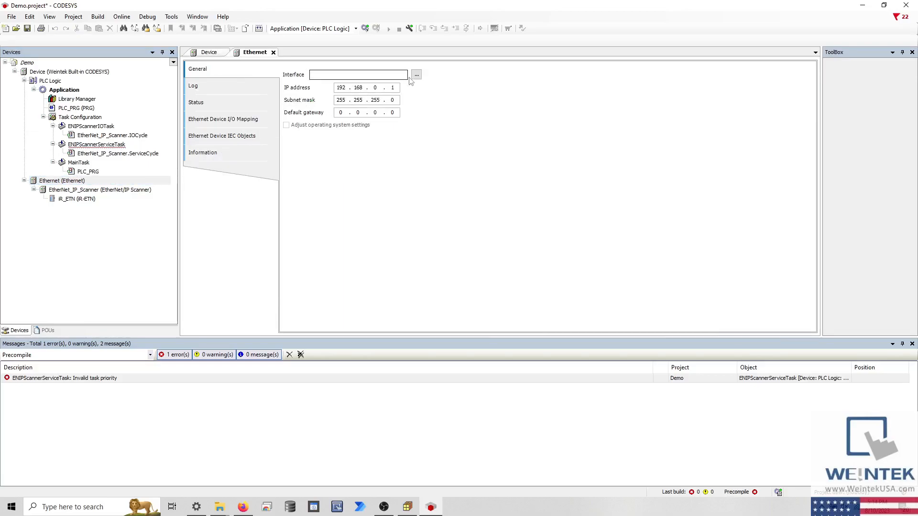
pyautogui.click(415, 76)
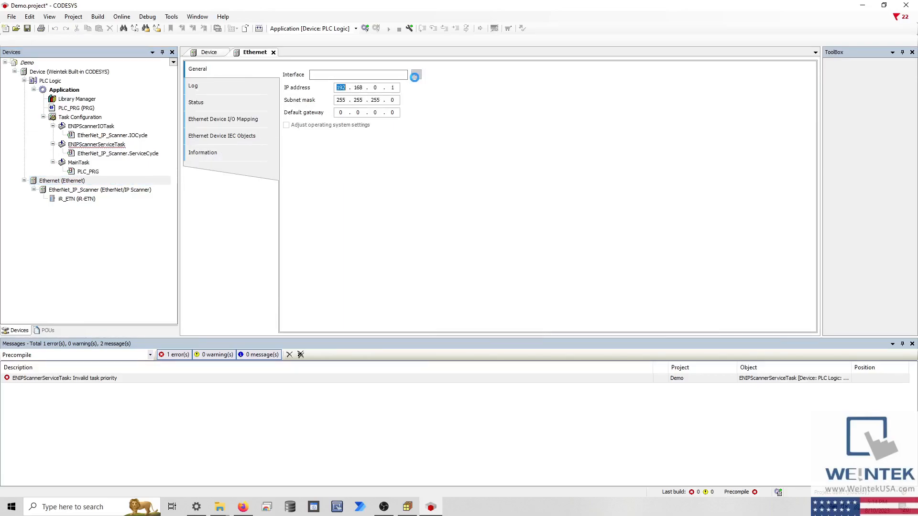
pyautogui.click(403, 214)
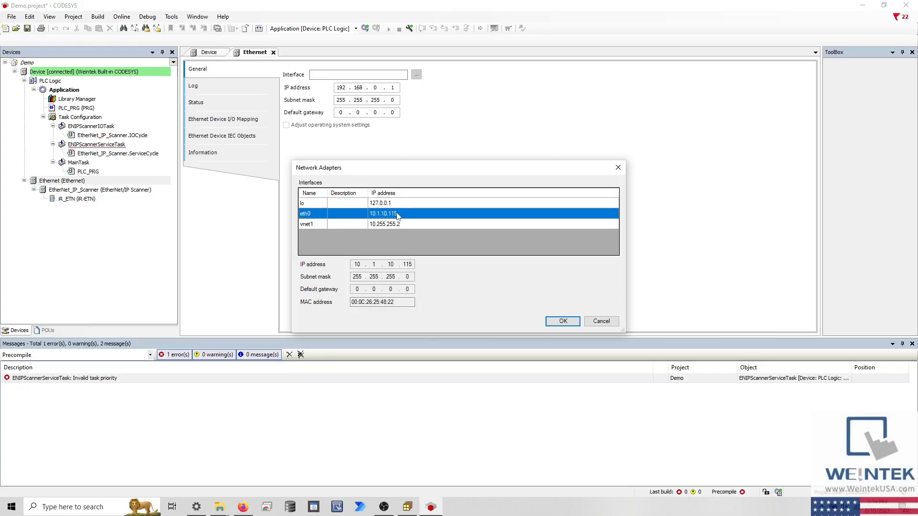
pyautogui.click(552, 323)
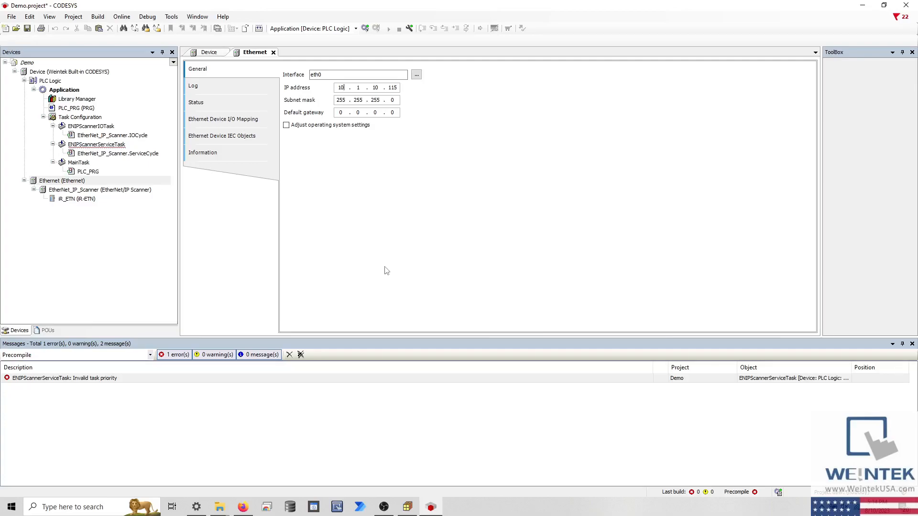
# - Review the EtherNet/IP Scanner's general options and set the iR-ETN device's IP address to 10.1.10.212
pyautogui.doubleClick(142, 191)
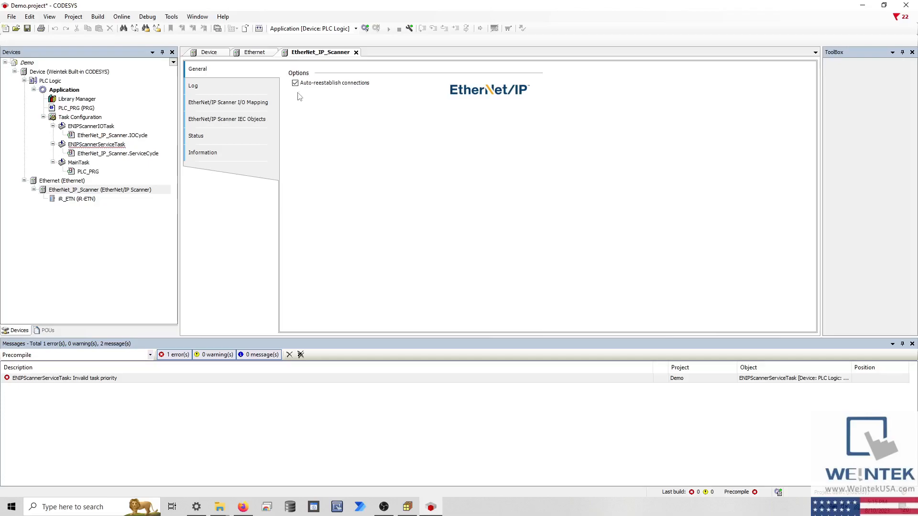
pyautogui.click(103, 200)
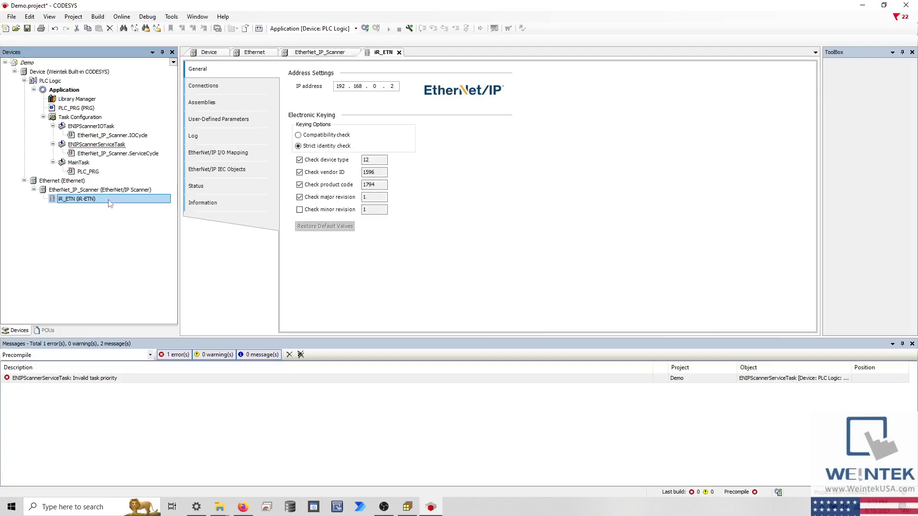
pyautogui.doubleClick(338, 85)
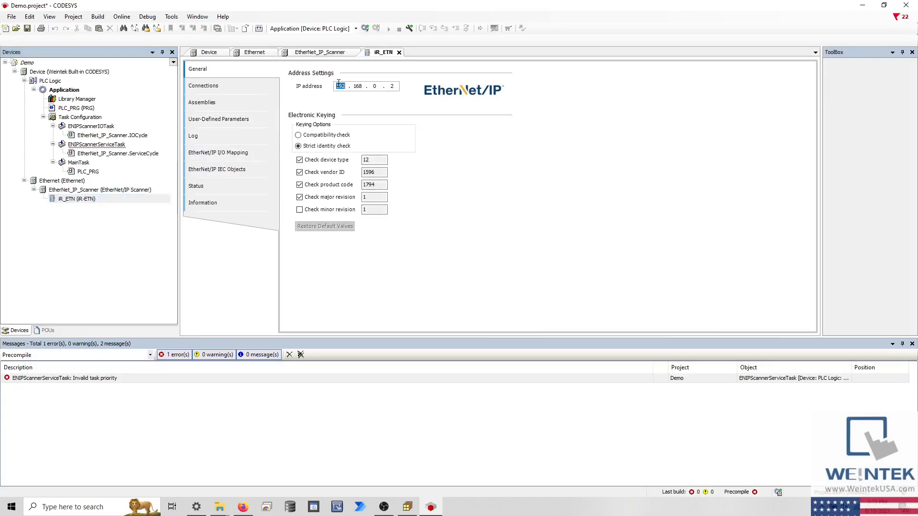
pyautogui.write('10')
pyautogui.write('1 . 10 . 212')
# - In PLC_PRG, insert a ladder contact in the first network and declare its variable xOut as a local BOOL
pyautogui.click(92, 108)
pyautogui.doubleClick(92, 109)
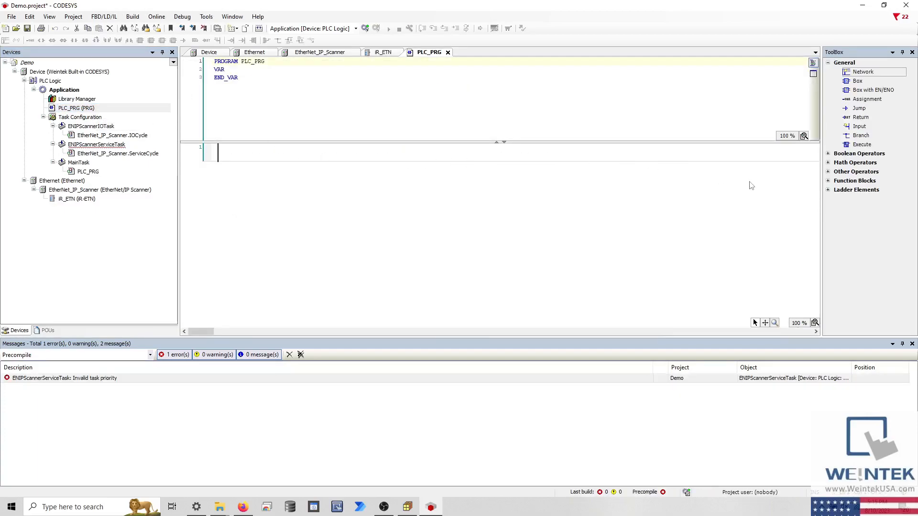
pyautogui.click(828, 190)
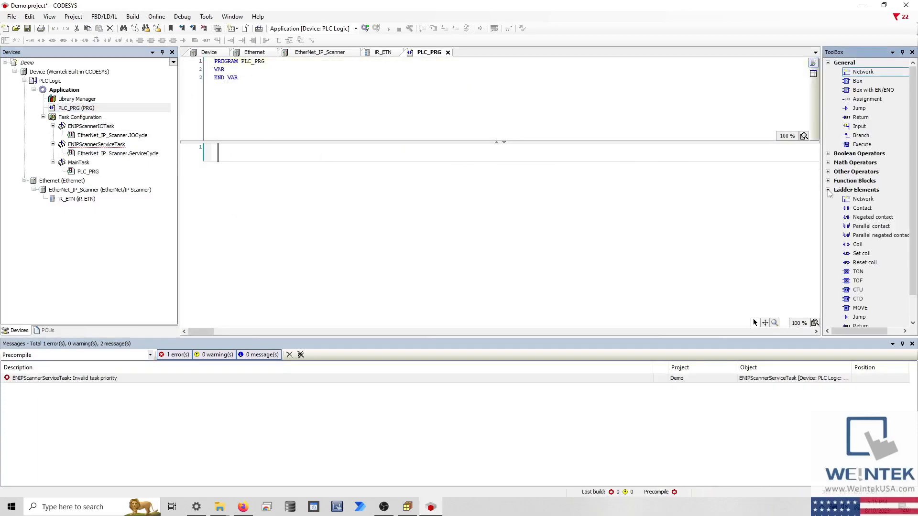
pyautogui.moveTo(852, 209); pyautogui.dragTo(256, 160)
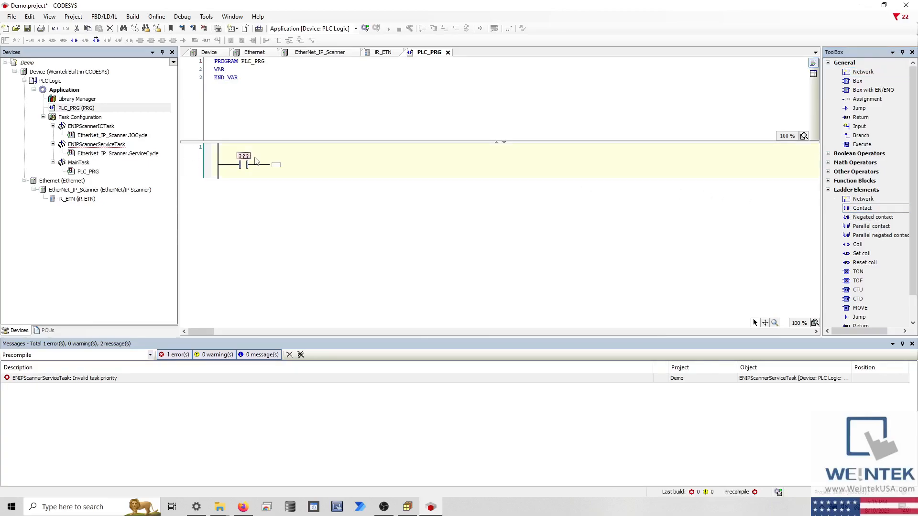
pyautogui.click(246, 156)
pyautogui.write('xOut')
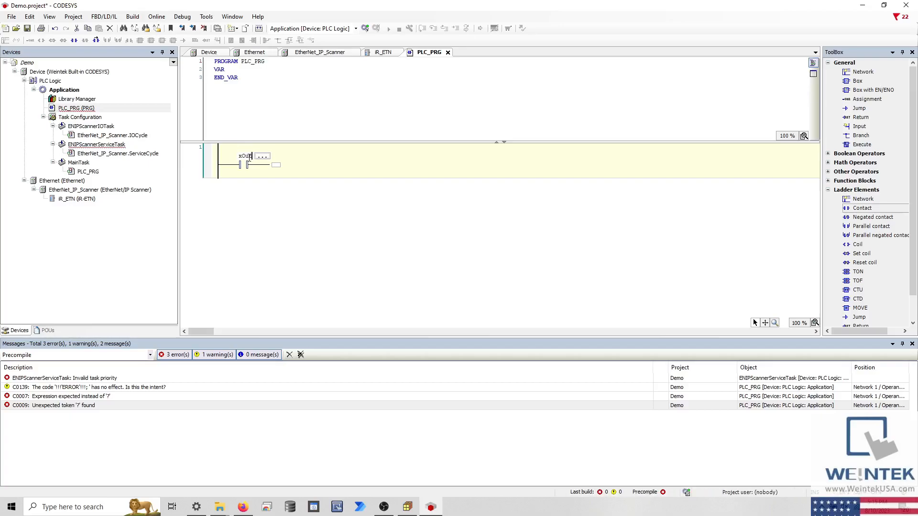
pyautogui.press('Return')
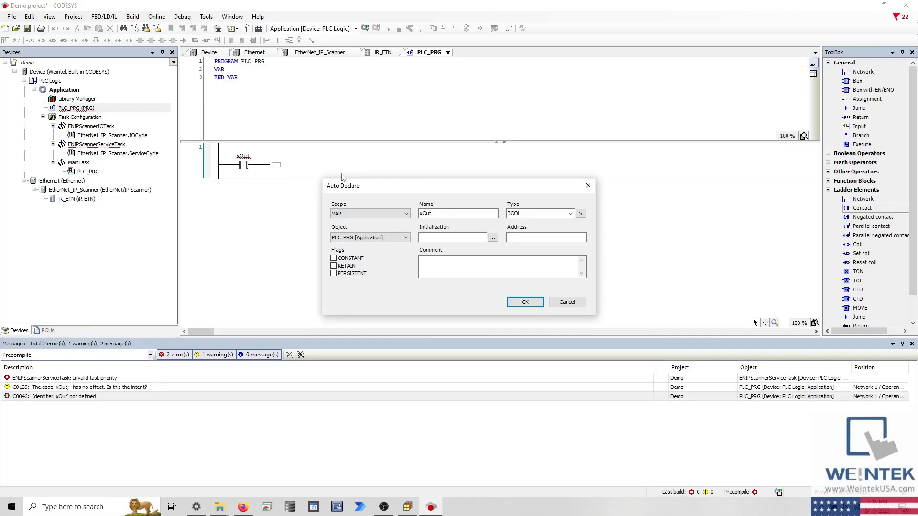
pyautogui.click(525, 303)
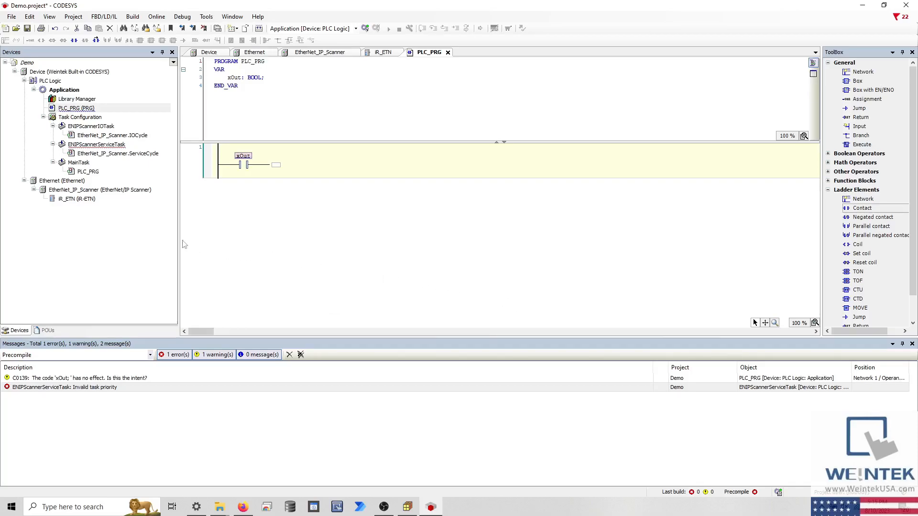
# - In the iR-ETN I/O mapping, map Bit0 of the slot 3 DM16-P DO channel to the PLC_PRG variable xOut
pyautogui.doubleClick(82, 200)
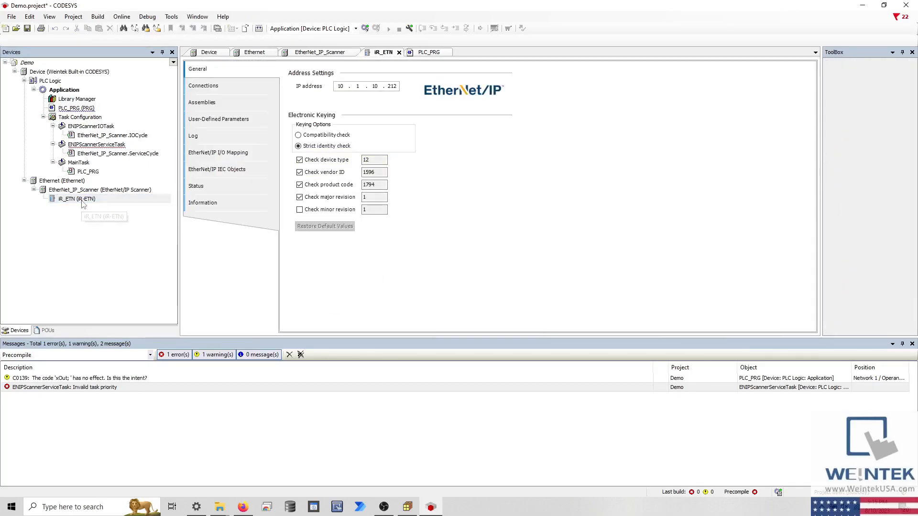
pyautogui.click(205, 158)
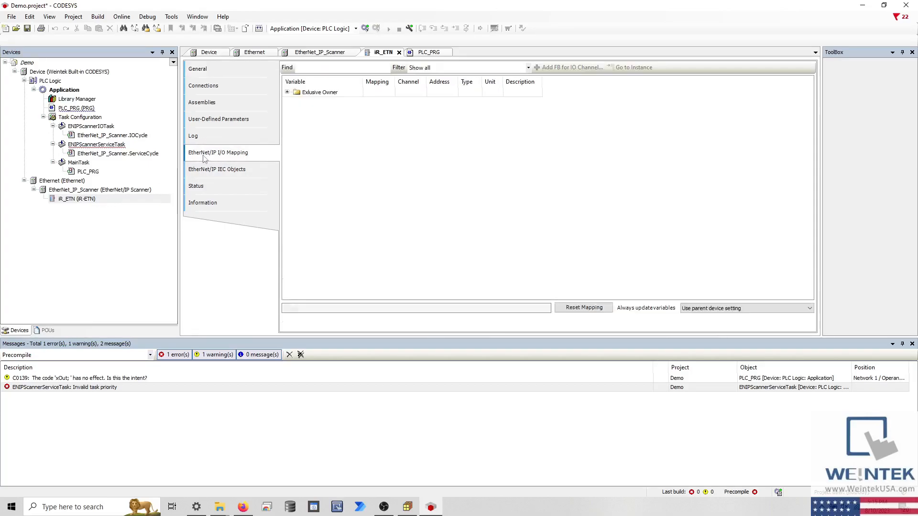
pyautogui.click(287, 92)
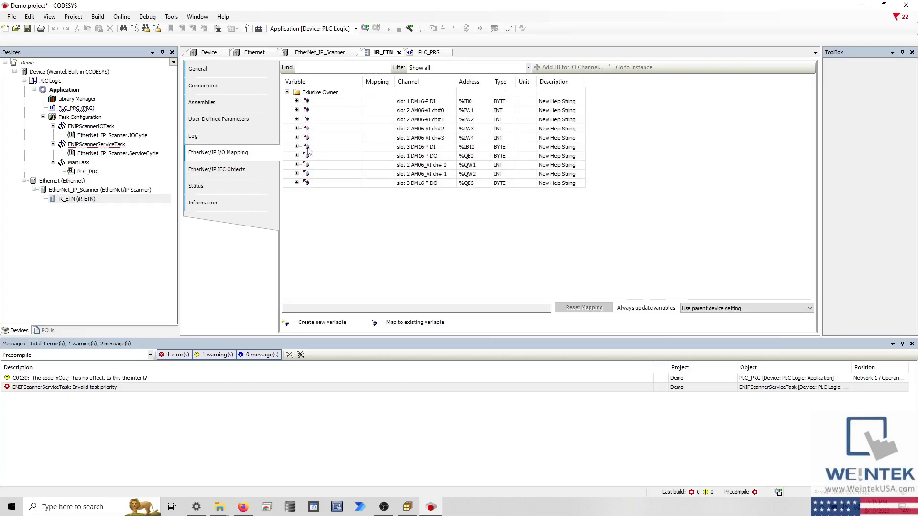
pyautogui.click(297, 183)
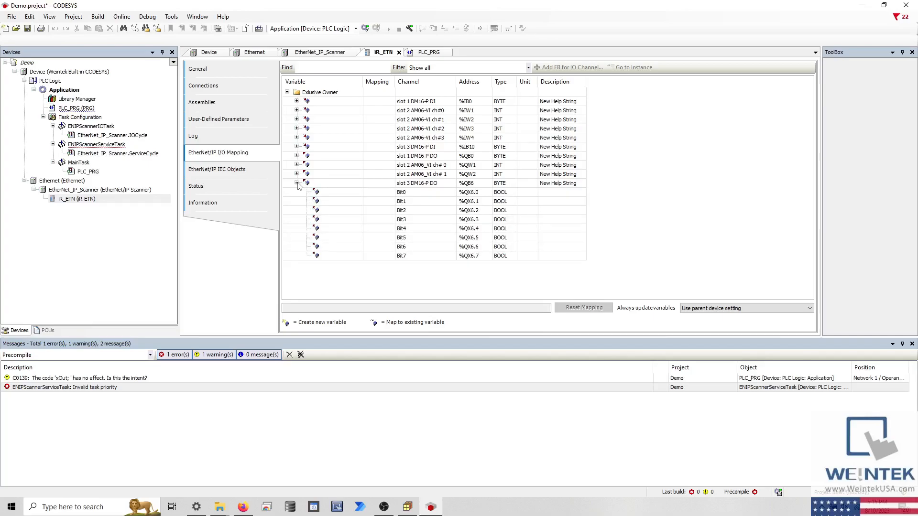
pyautogui.click(334, 193)
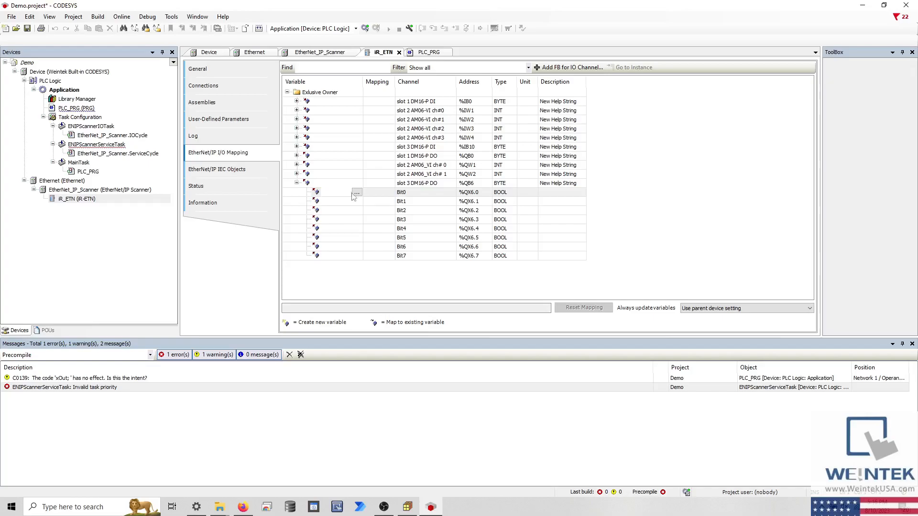
pyautogui.click(357, 192)
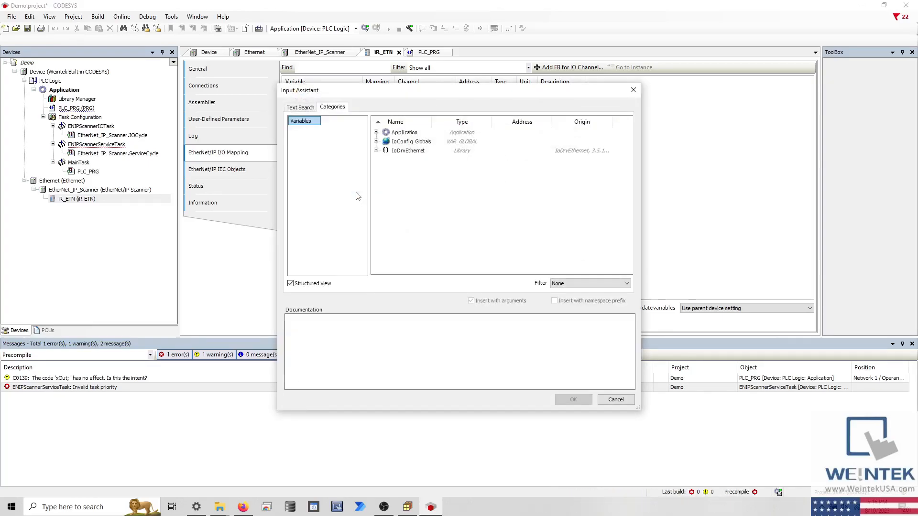
pyautogui.click(376, 133)
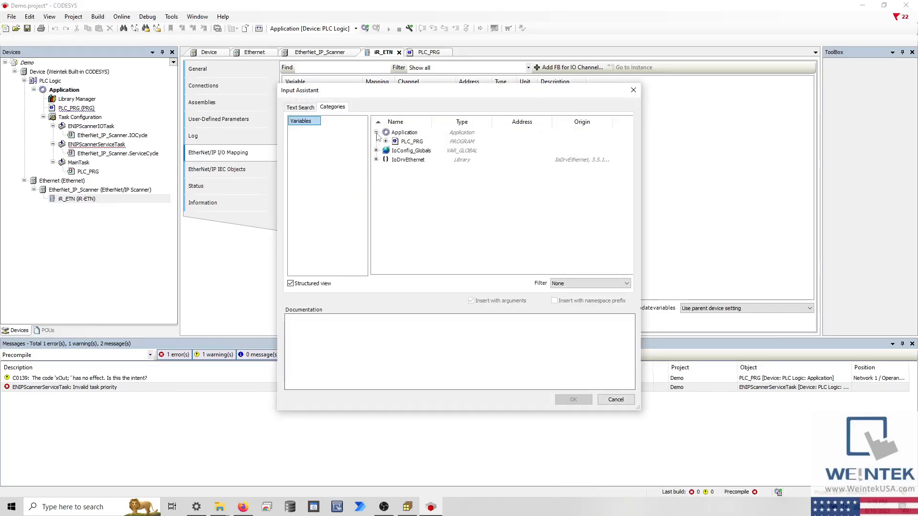
pyautogui.click(386, 141)
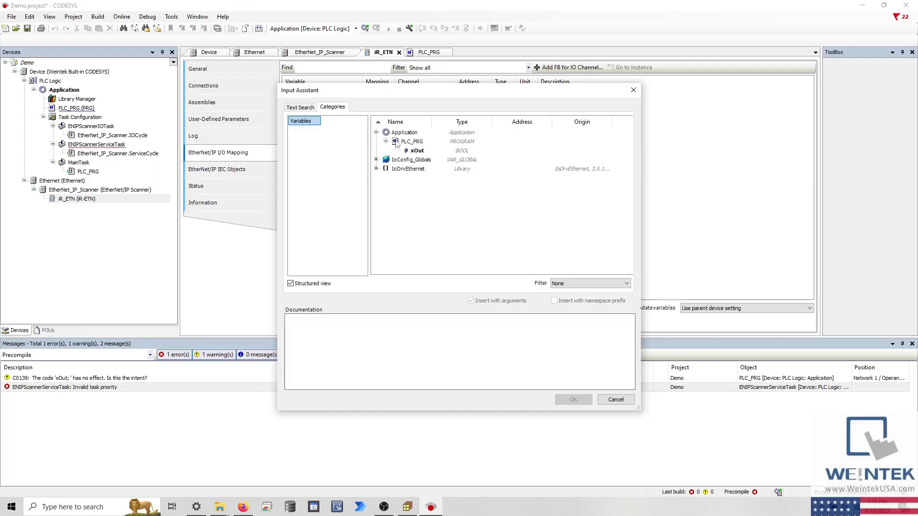
pyautogui.click(417, 151)
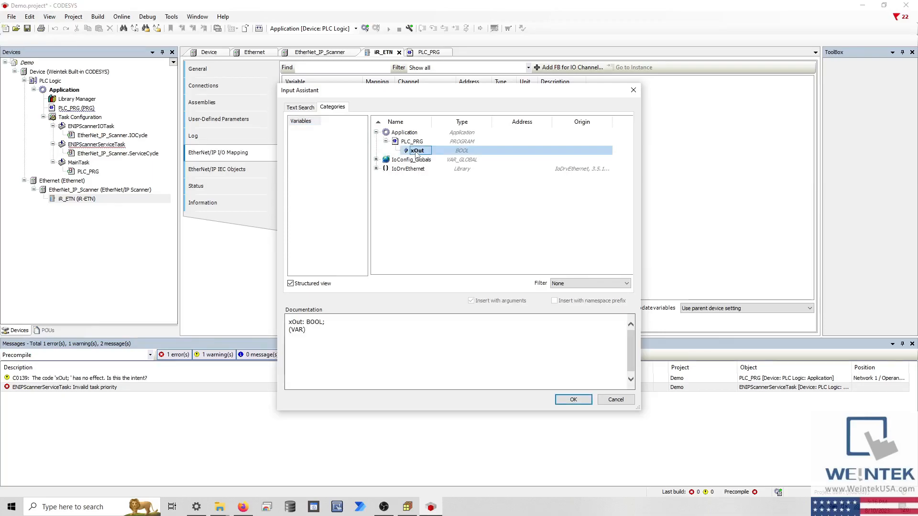
pyautogui.click(569, 401)
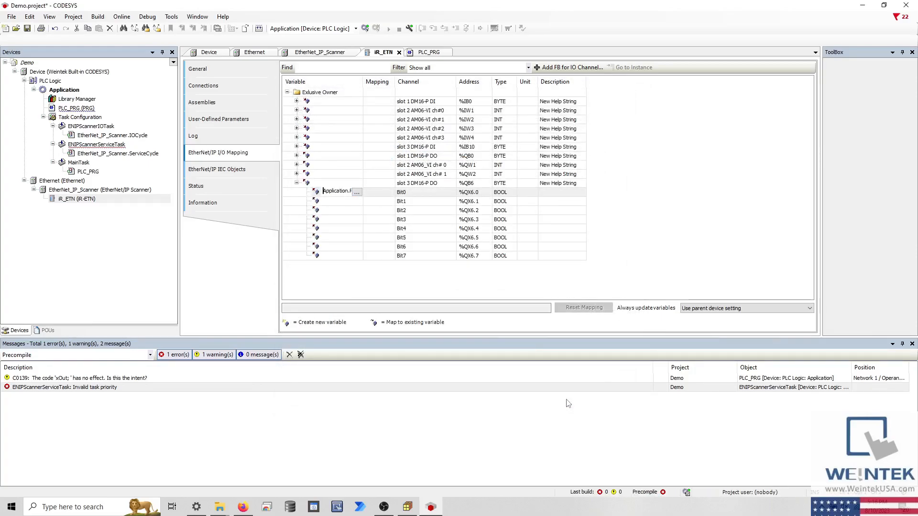
pyautogui.press('Return')
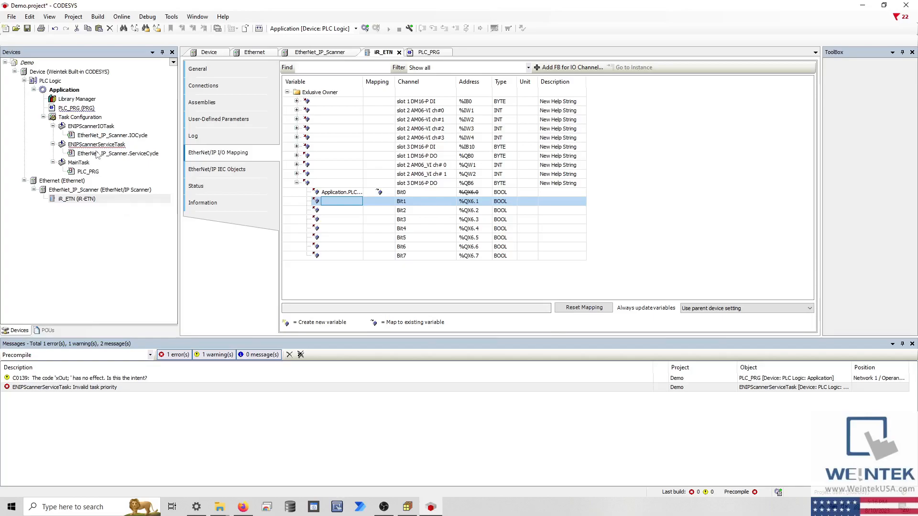
# - Set the priority of ENIPScannerServiceTask to 2
pyautogui.moveTo(88, 113)
pyautogui.moveTo(82, 151)
pyautogui.doubleClick(82, 146)
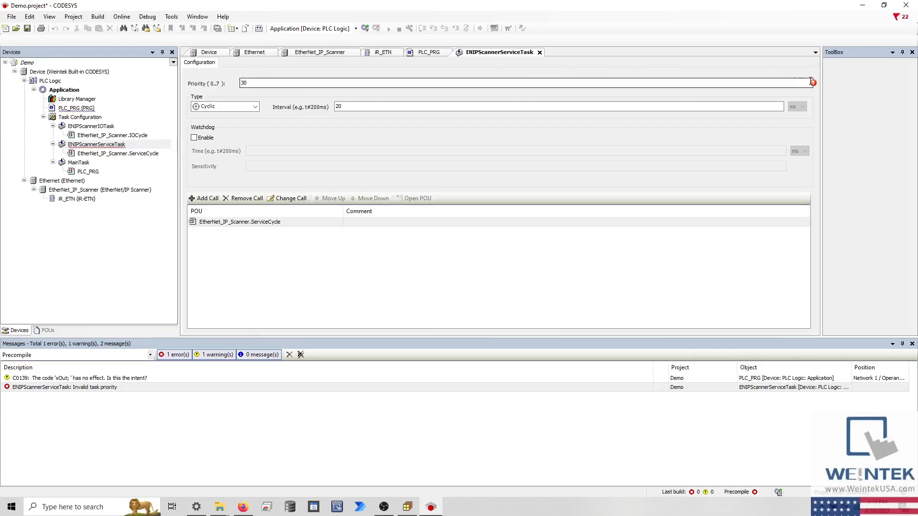
pyautogui.moveTo(812, 81)
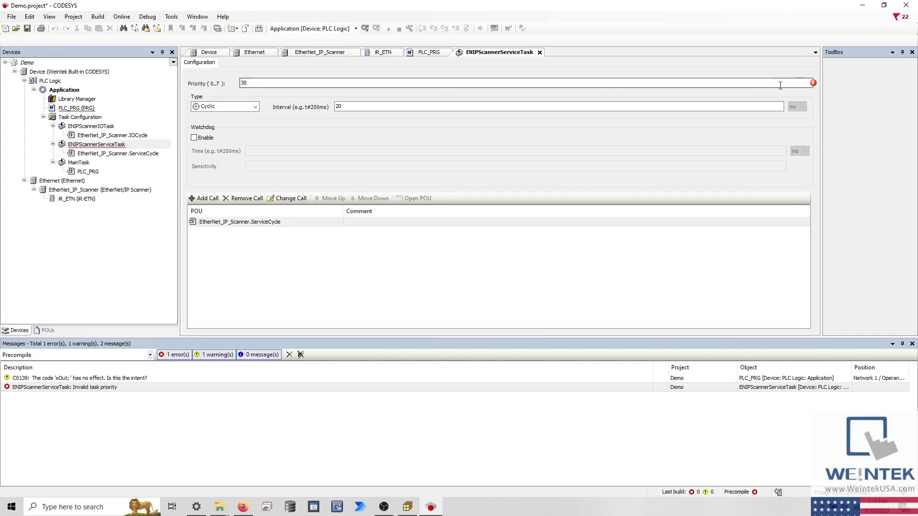
pyautogui.press('BackSpace')
pyautogui.press('BackSpace')
pyautogui.write('2')
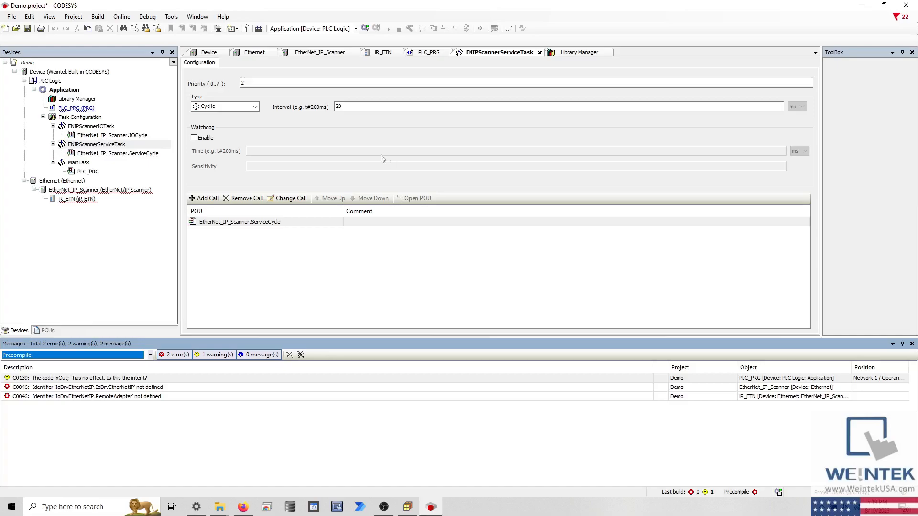
# - Download the missing IoDrvEtherNetIP 3.5.15.50 library through the Library Manager
pyautogui.doubleClick(105, 99)
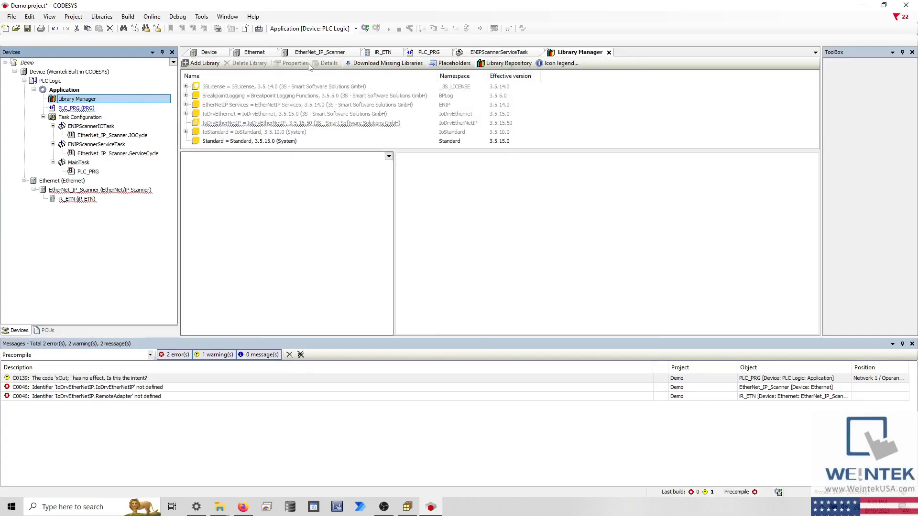
pyautogui.click(356, 66)
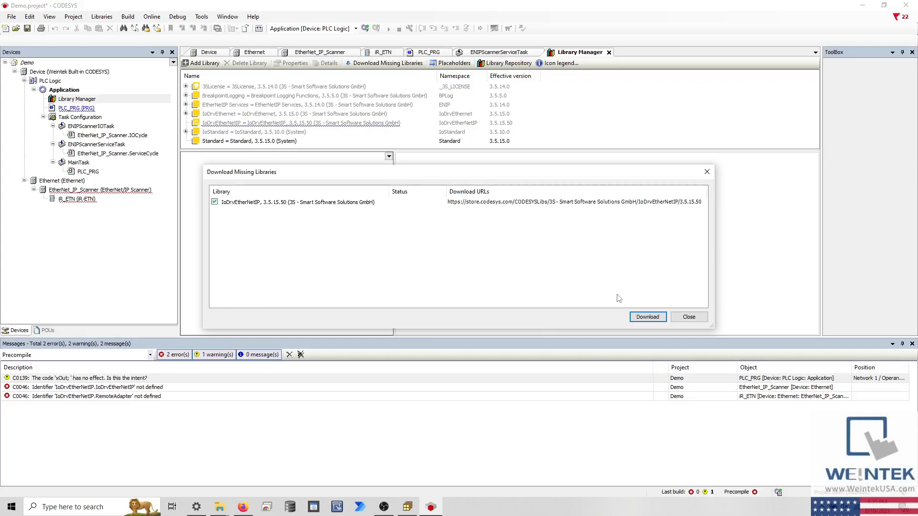
pyautogui.click(641, 319)
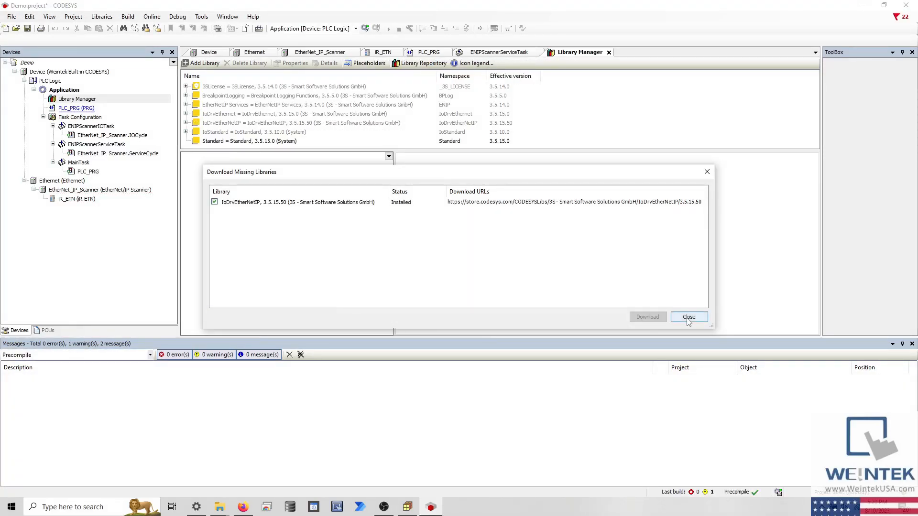
# - Close the finished library download dialog and build the application
pyautogui.click(689, 317)
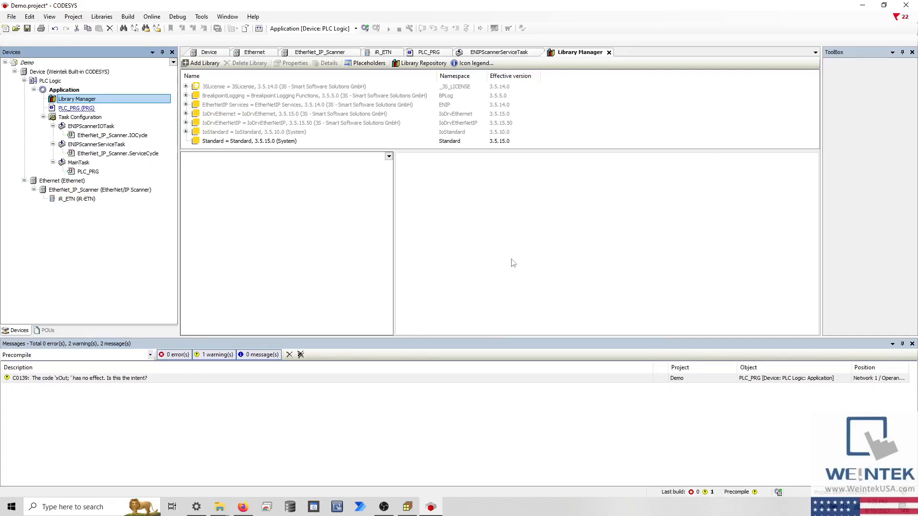
pyautogui.click(261, 28)
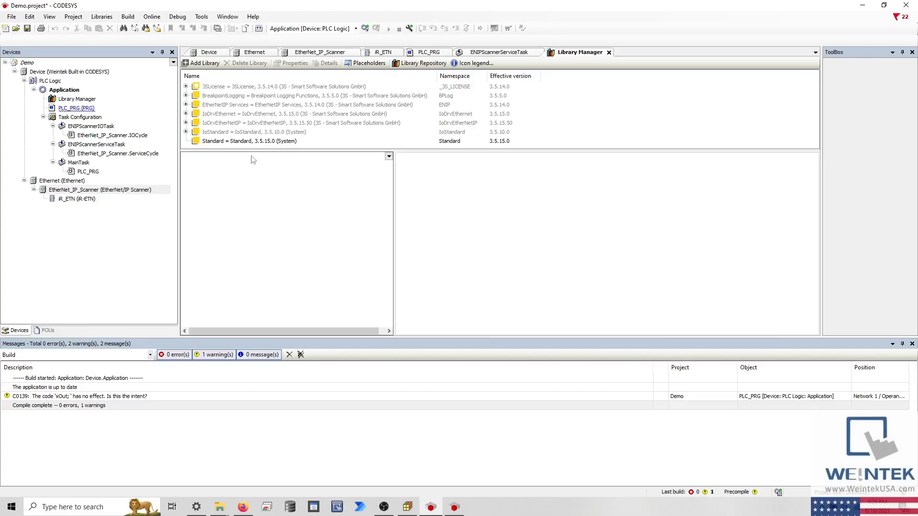
# - Expand the IoDrvEtherNetIP library and inspect its CommonPacketFormat Interfaces dependency
pyautogui.click(186, 123)
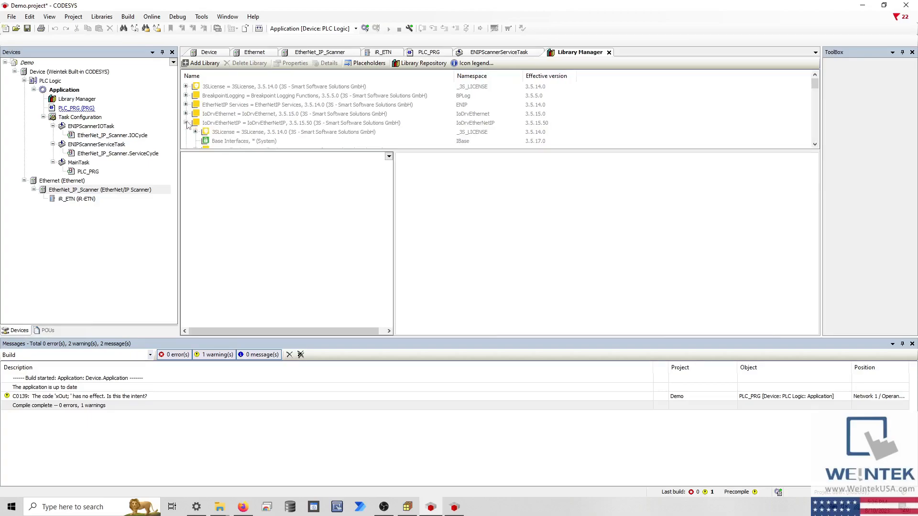
pyautogui.scroll(-3, 224, 133)
pyautogui.scroll(-3, 224, 133)
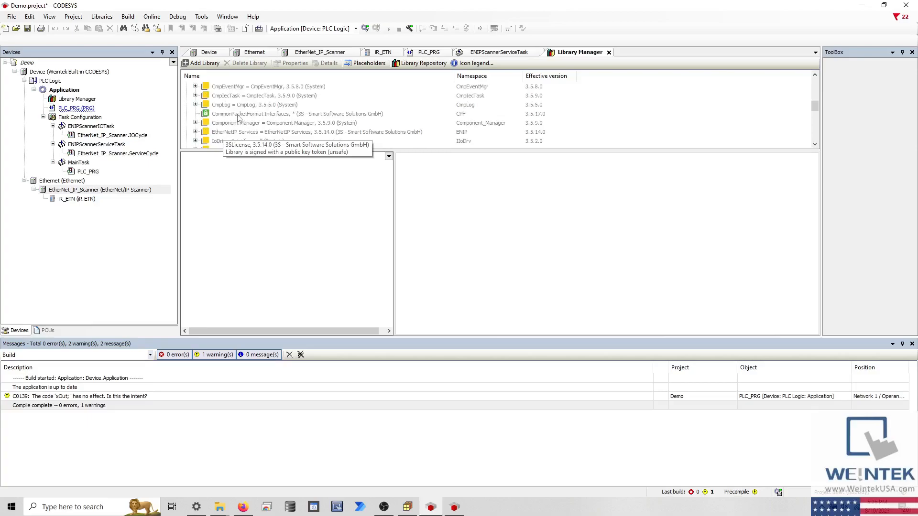
pyautogui.click(239, 114)
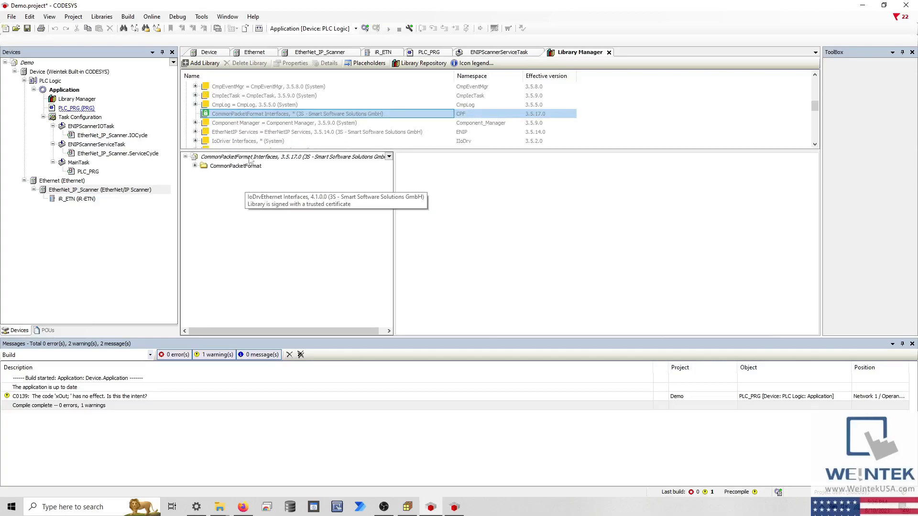
# - Search the Library Repository for "CommonPack" and examine the installed versions of CommonPacketFormat Interfaces
pyautogui.click(200, 17)
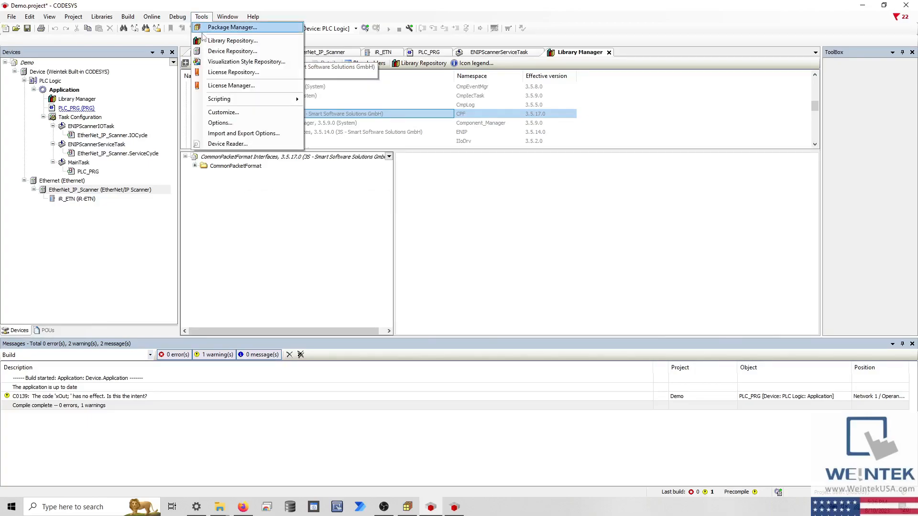
pyautogui.click(207, 43)
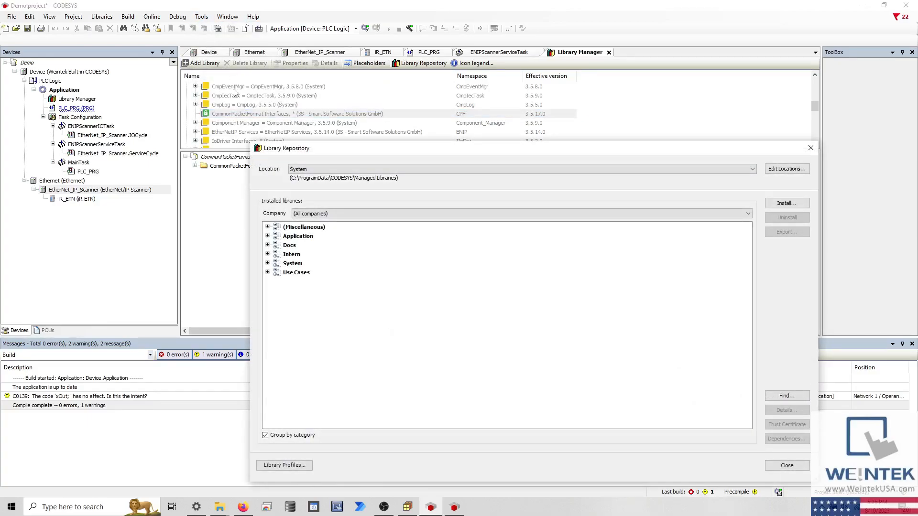
pyautogui.click(772, 397)
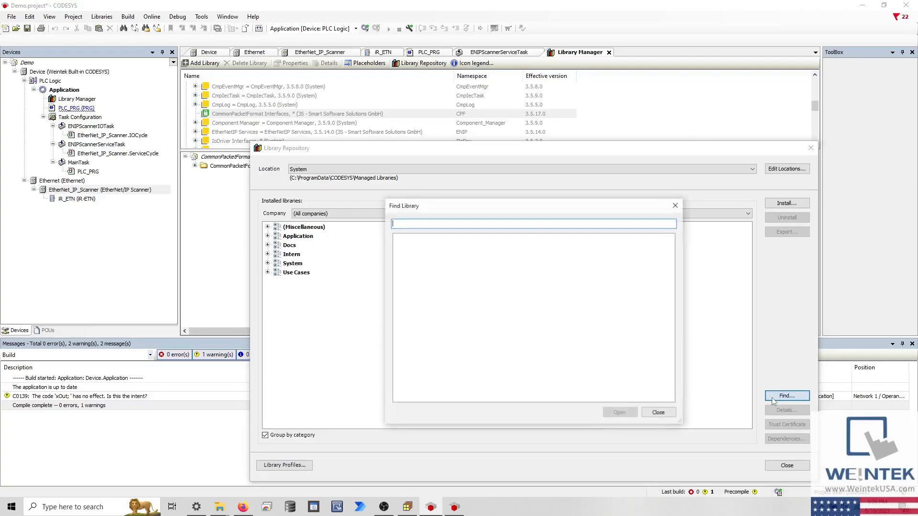
pyautogui.write('Common')
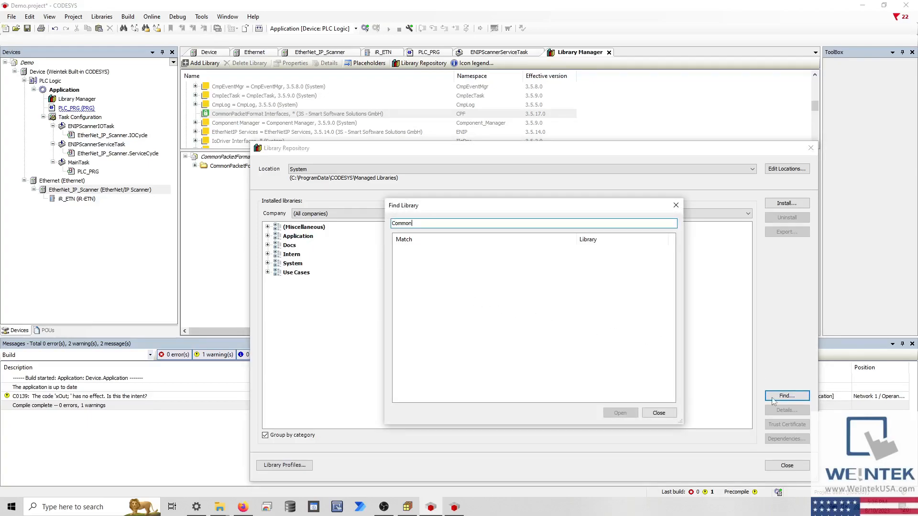
pyautogui.write('Pack')
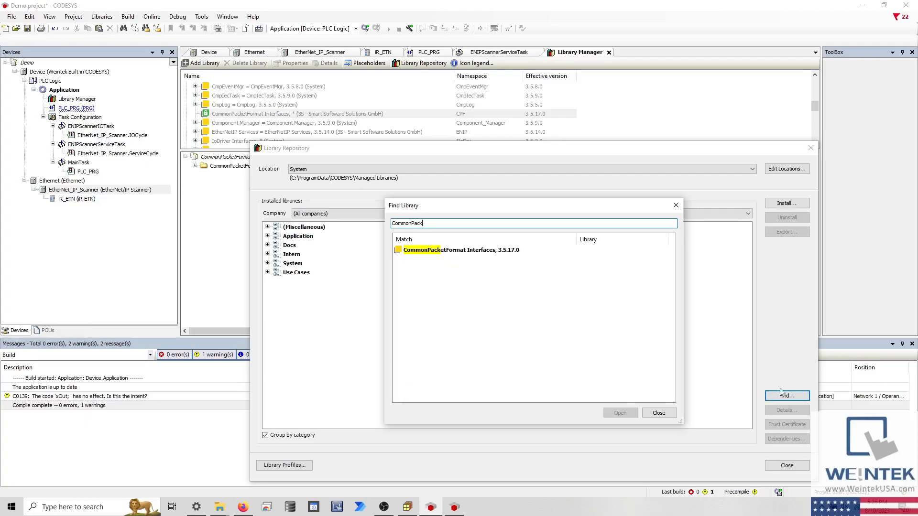
pyautogui.click(555, 250)
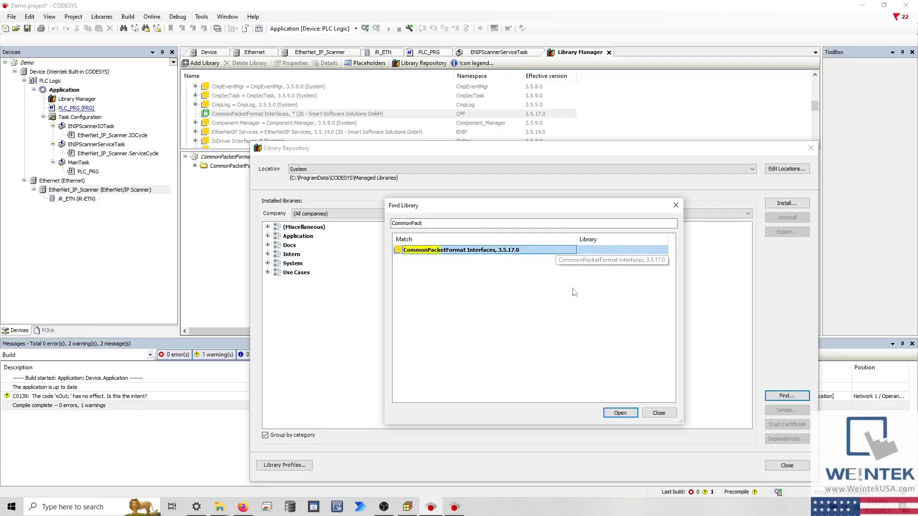
pyautogui.click(616, 414)
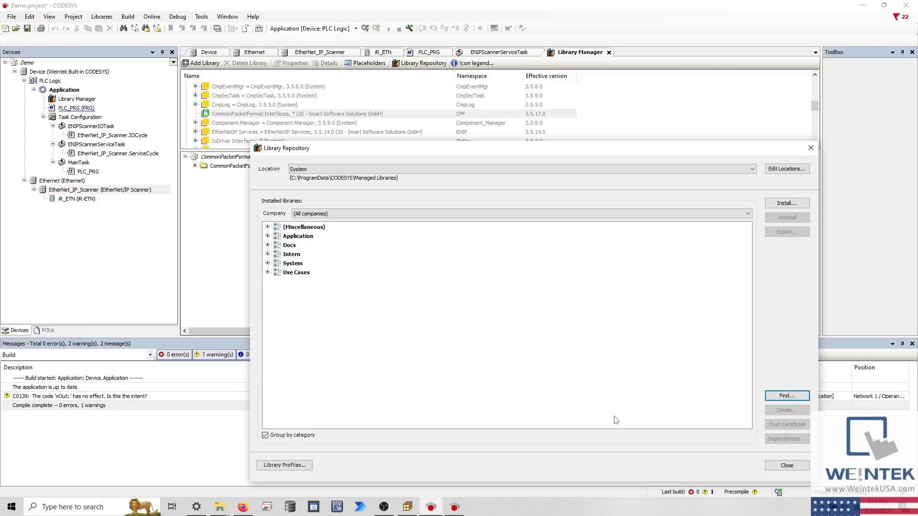
pyautogui.scroll(-2, 495, 404)
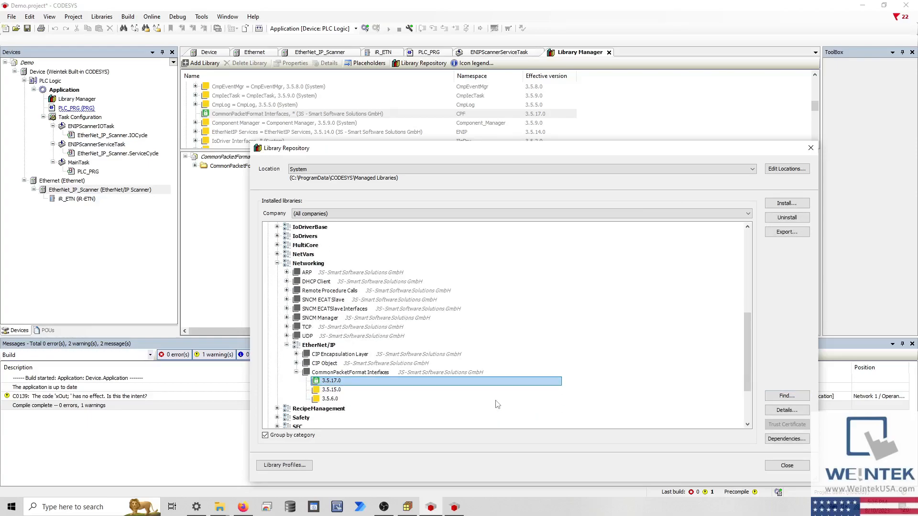
pyautogui.click(811, 148)
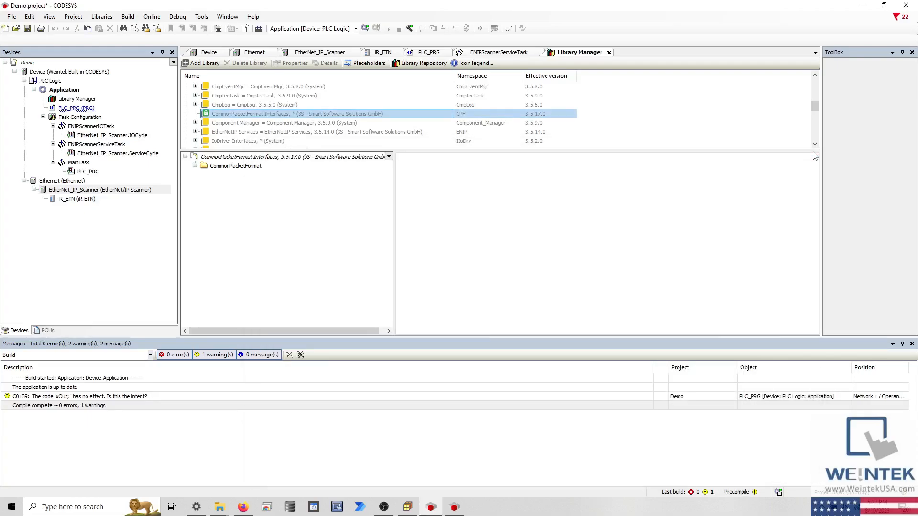
# - Build the application and examine the sub-libraries of EtherNetIP Services in the Library Manager
pyautogui.click(262, 29)
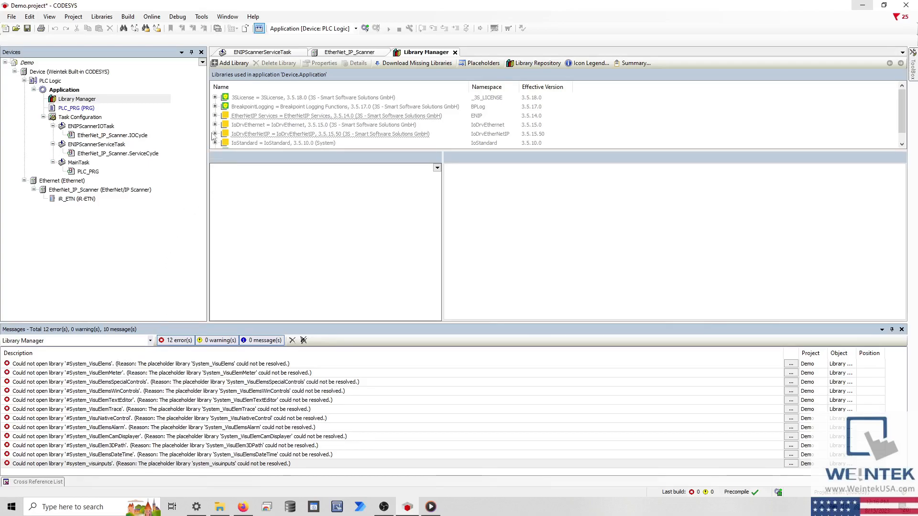
pyautogui.click(215, 115)
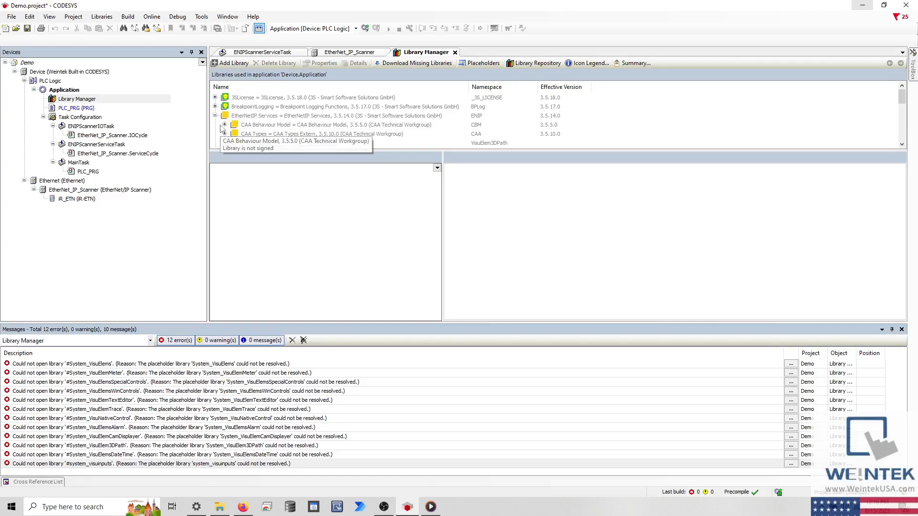
pyautogui.scroll(-1, 221, 128)
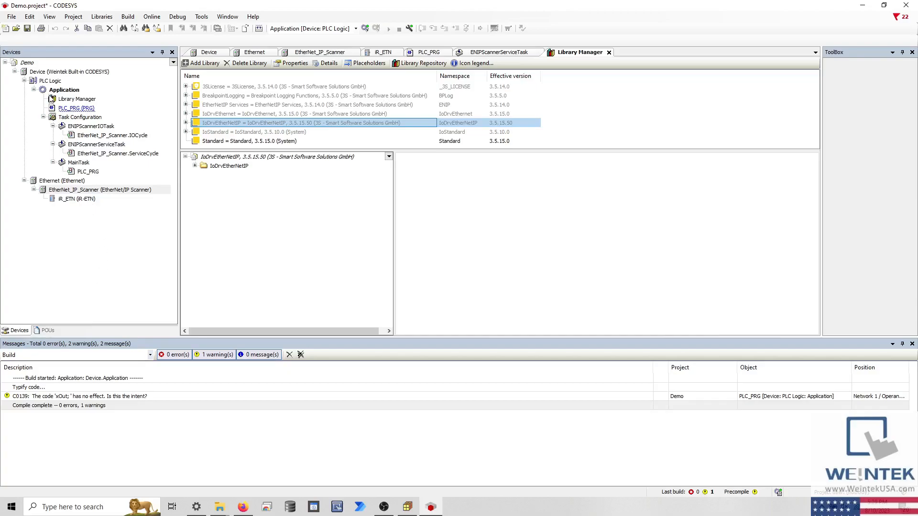
# - Add a Symbol Configuration object with the Optimized Layout to the Application
pyautogui.click(52, 92)
pyautogui.rightClick(53, 91)
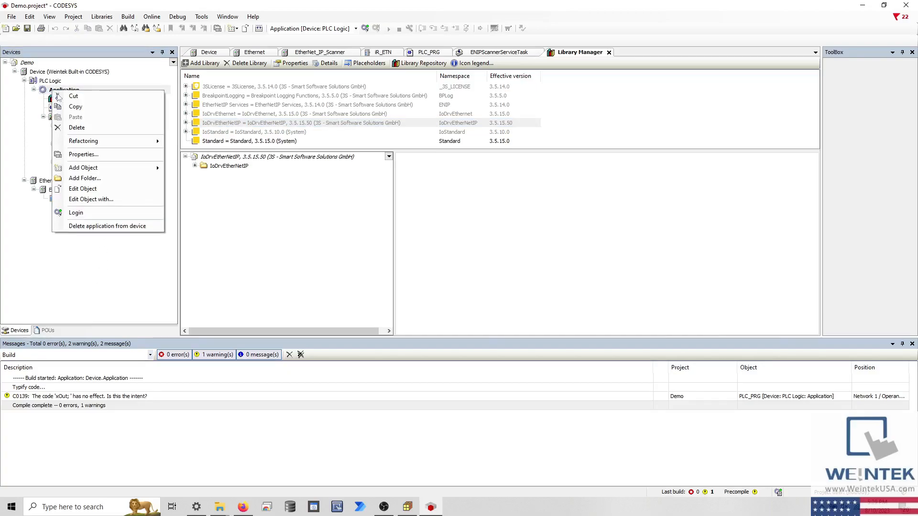
pyautogui.moveTo(111, 173)
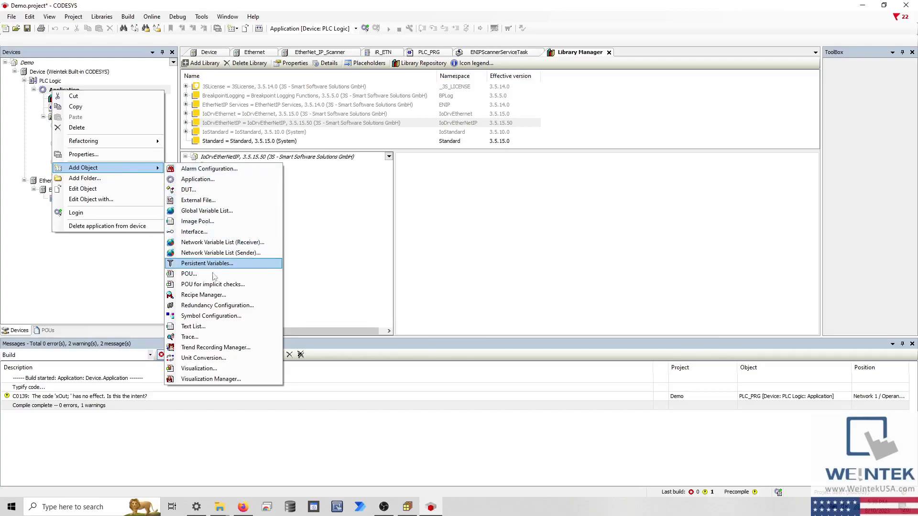
pyautogui.click(210, 316)
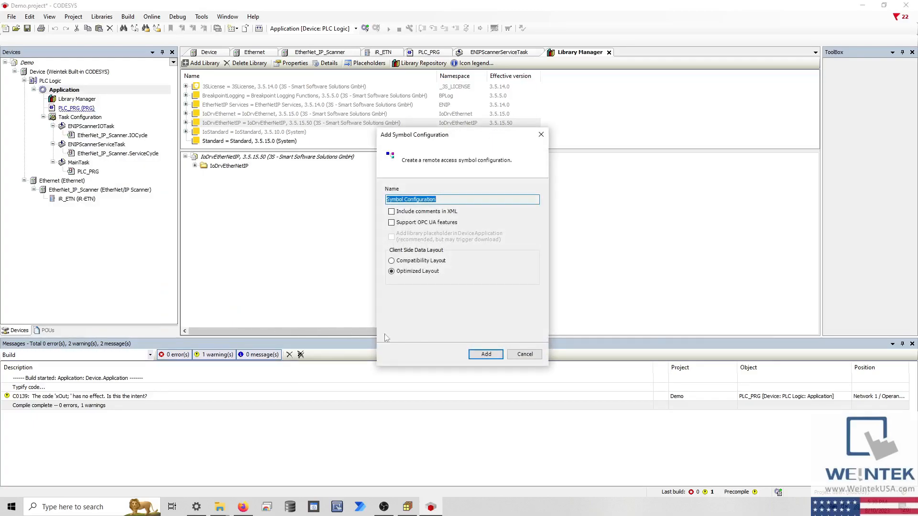
pyautogui.click(479, 356)
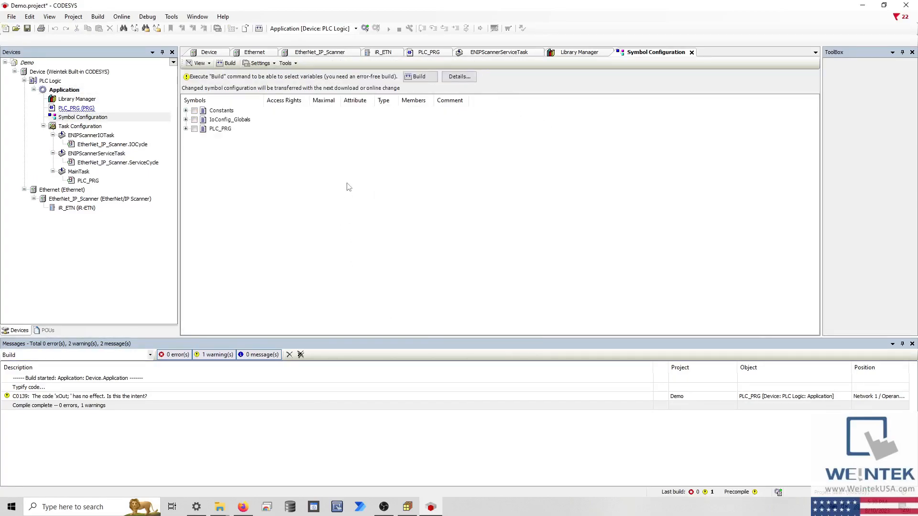
# - Build the symbol configuration and publish all PLC_PRG symbols, including xOut
pyautogui.click(413, 77)
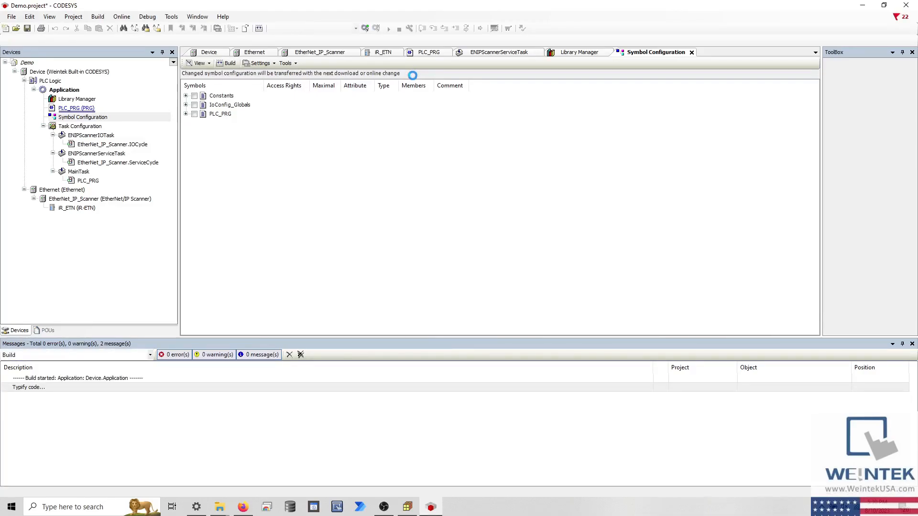
pyautogui.click(186, 113)
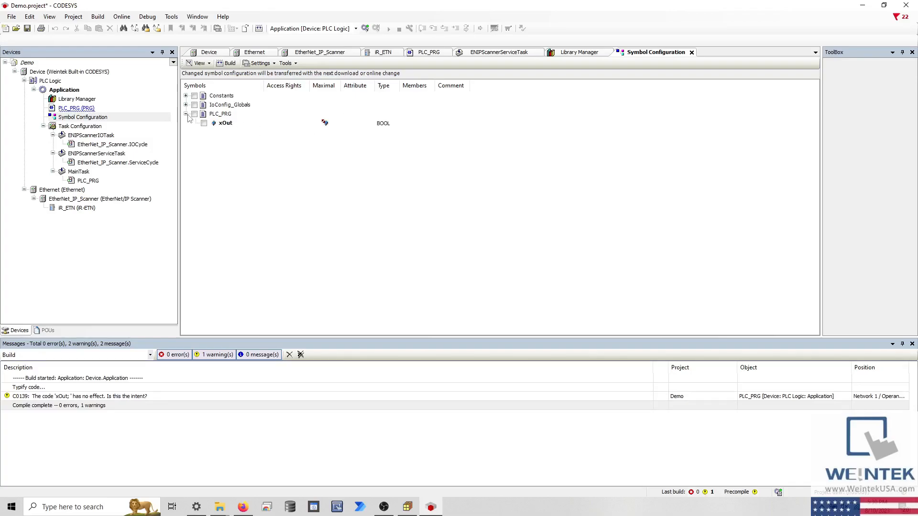
pyautogui.click(194, 113)
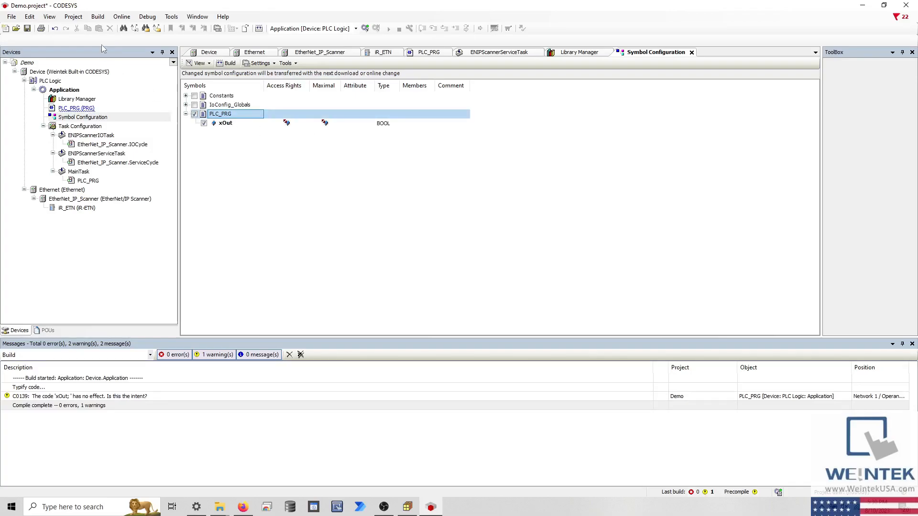
# - Generate the application code and select the build message giving the generated XML file's path
pyautogui.click(99, 17)
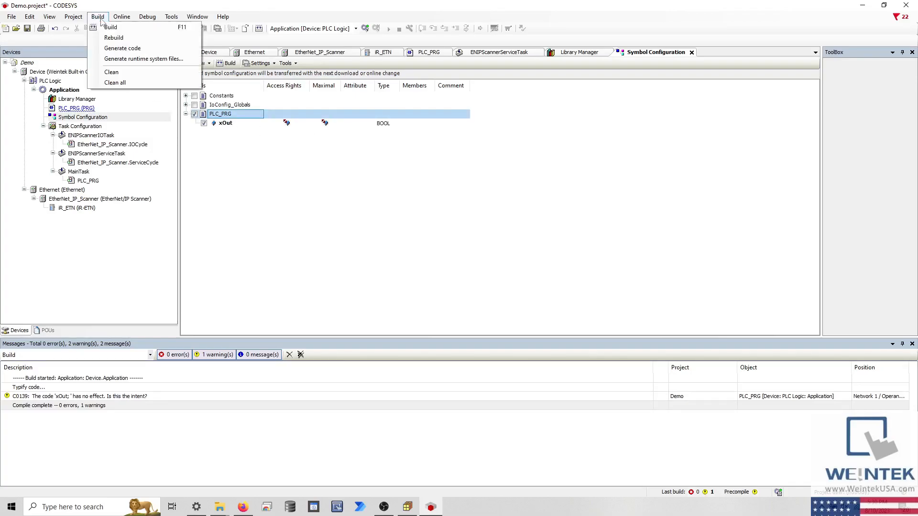
pyautogui.click(122, 48)
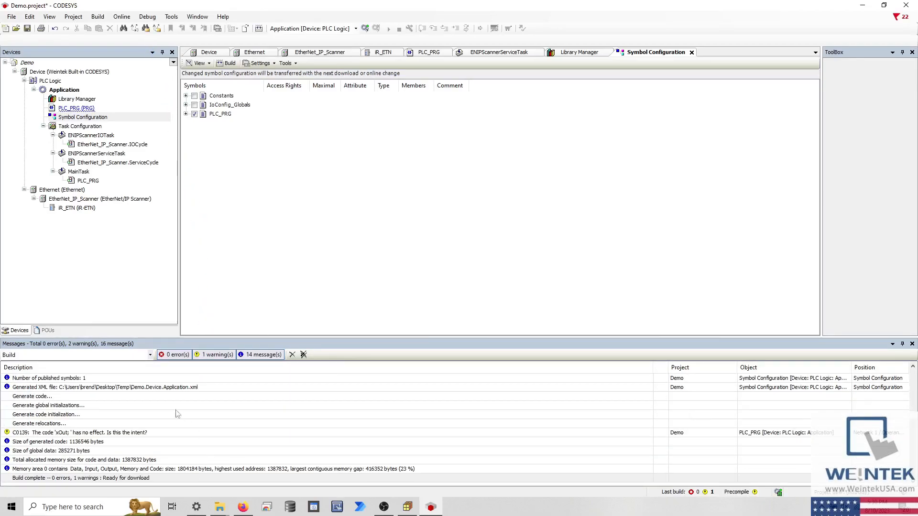
pyautogui.click(134, 388)
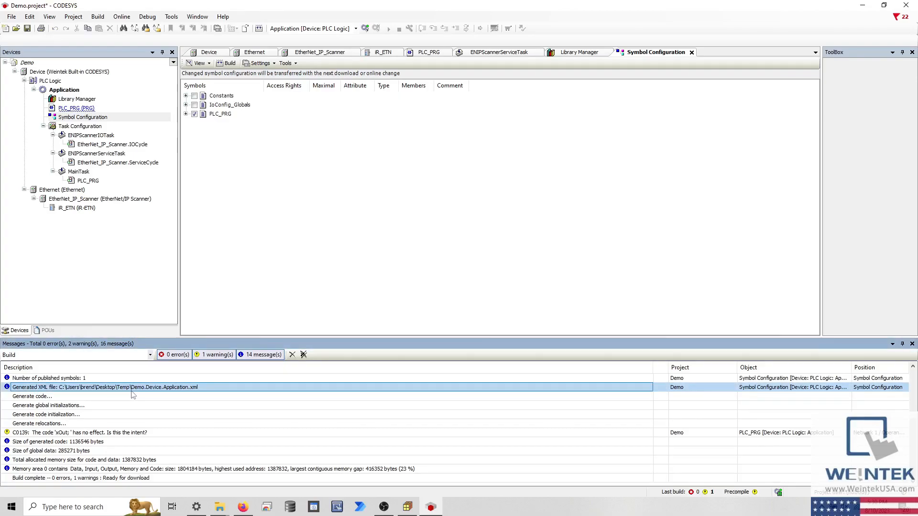
# - Log in to the device to download the latest application code and run it, ending with a logout
pyautogui.click(362, 29)
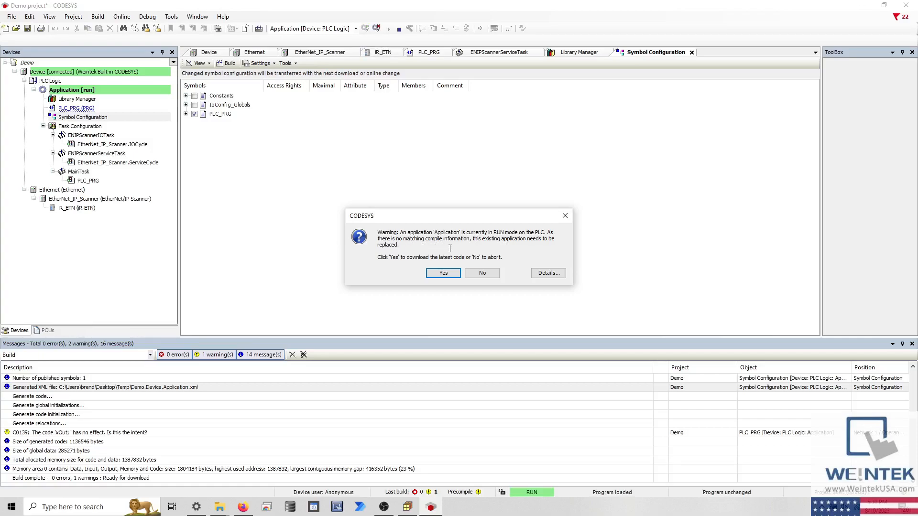
pyautogui.click(443, 274)
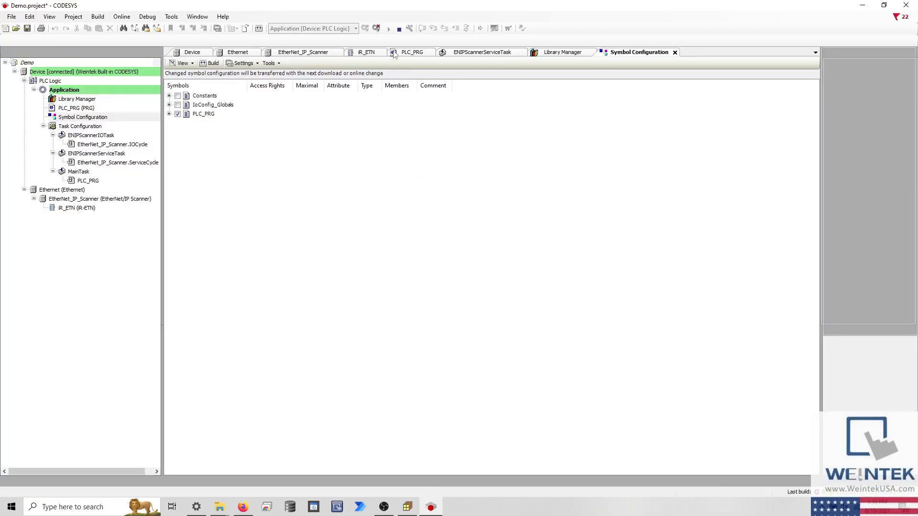
pyautogui.click(388, 29)
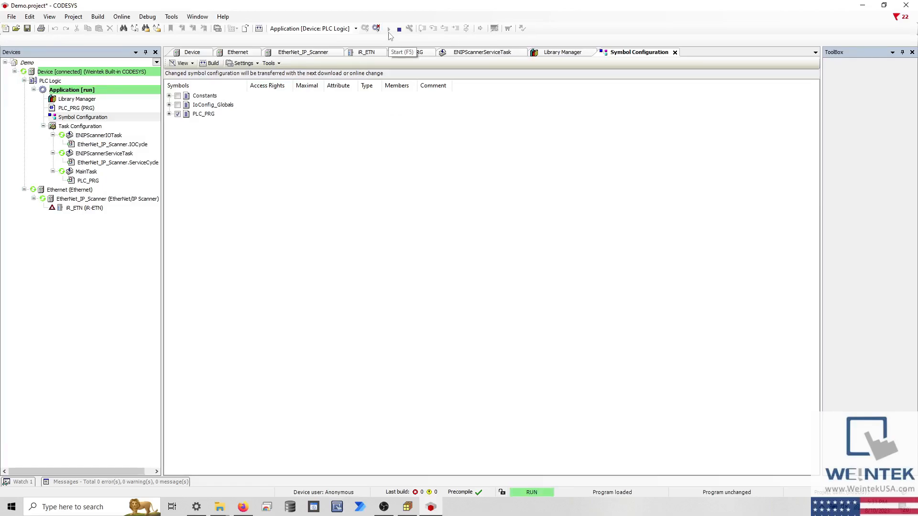
pyautogui.click(381, 28)
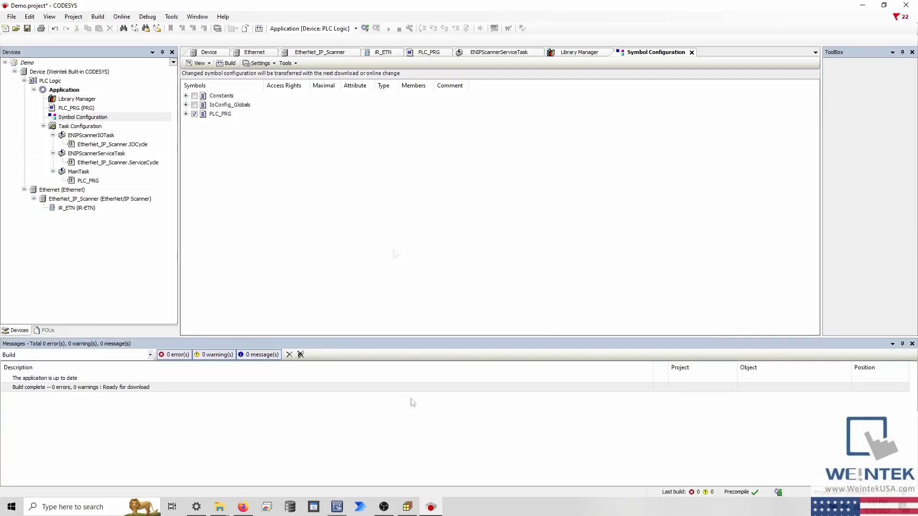
# - Switch to EasyBuilder Pro and create a new landscape project for the cMT2078X model using the 800x480 template
pyautogui.click(337, 508)
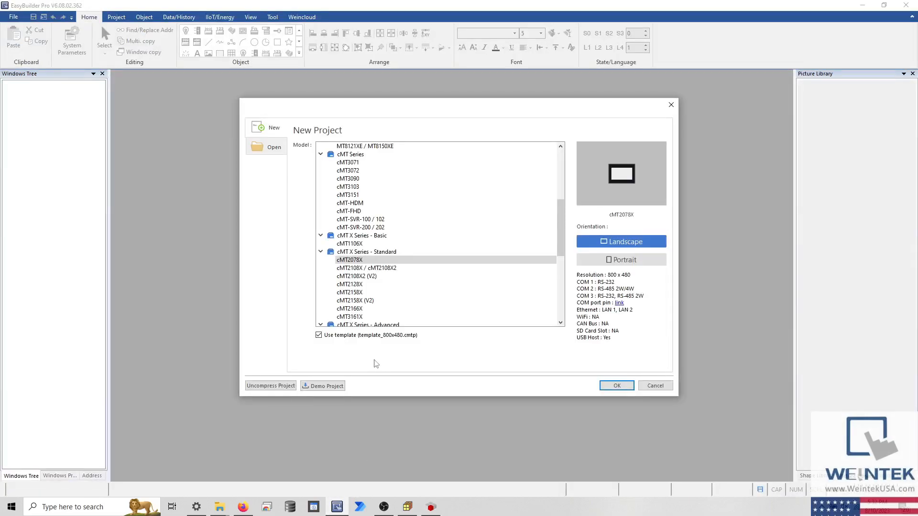
pyautogui.click(373, 261)
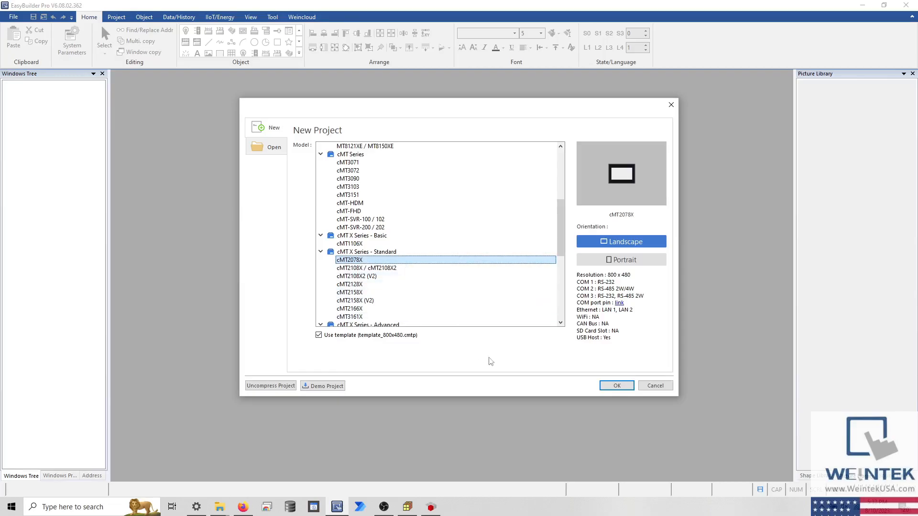
pyautogui.click(609, 390)
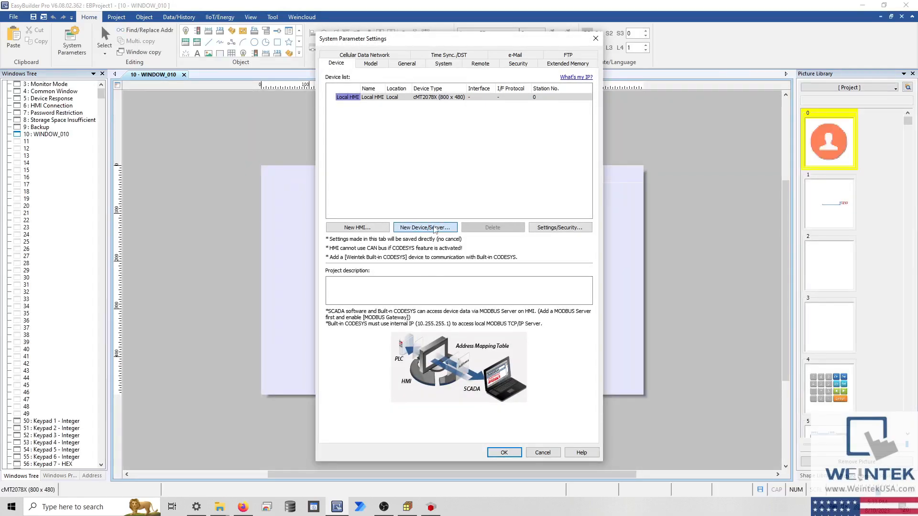
# - Add a Weintek Built-in CODESYS device to the project's device list
pyautogui.click(436, 228)
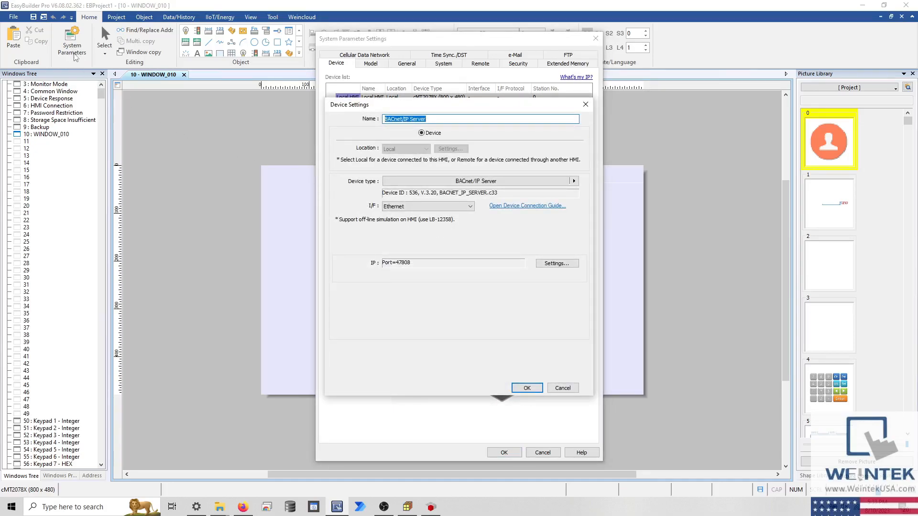
pyautogui.click(448, 183)
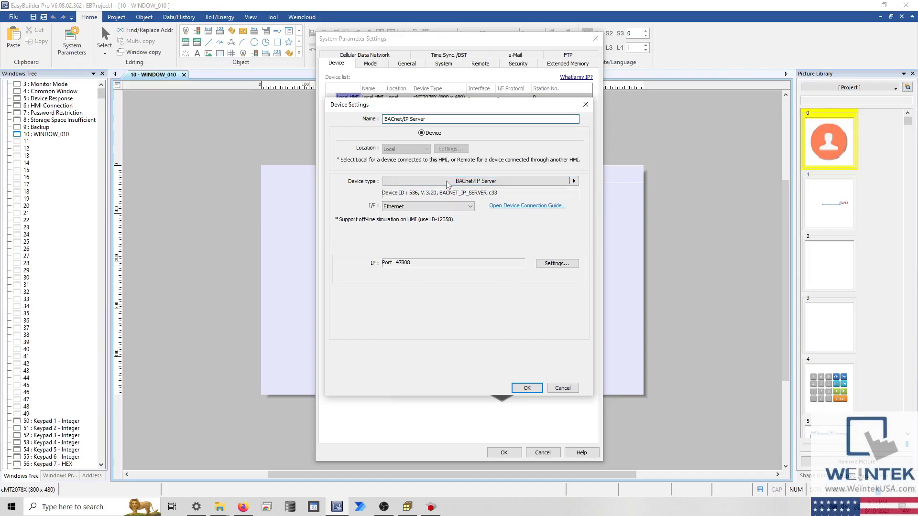
pyautogui.write('Weintek')
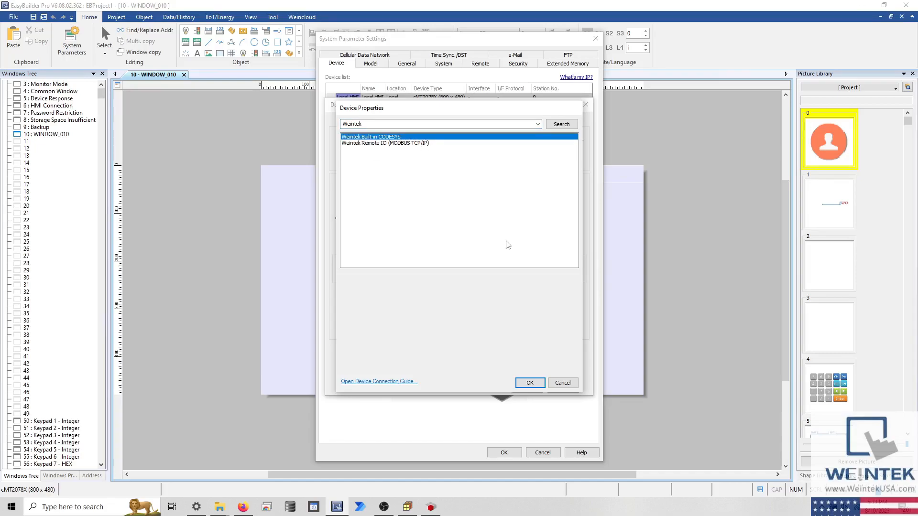
pyautogui.click(531, 383)
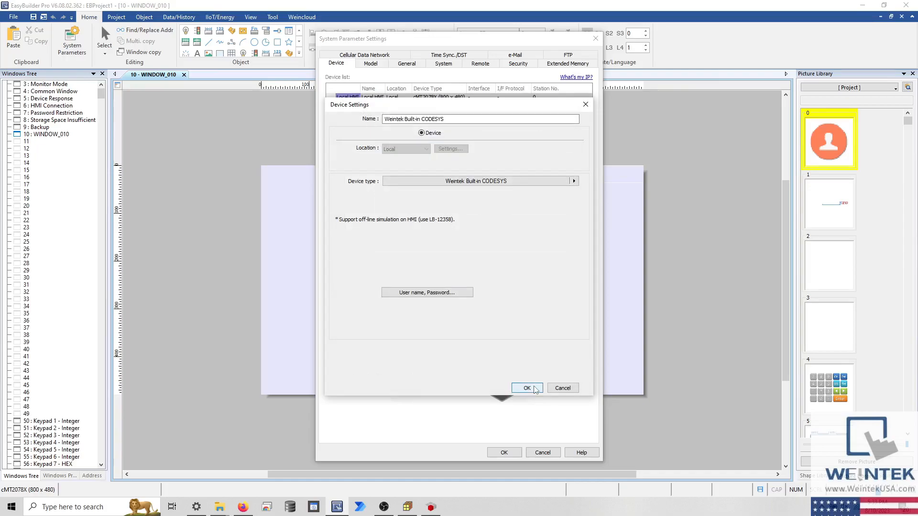
pyautogui.click(527, 388)
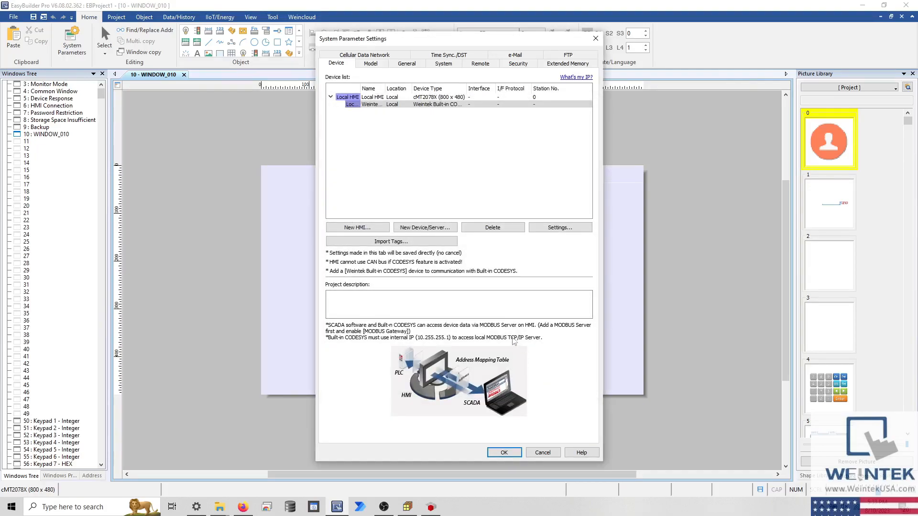
# - Import the tags from Demo.Device.Application.xml into the CODESYS device using two characters per word for strings, and accept the system parameters
pyautogui.click(427, 245)
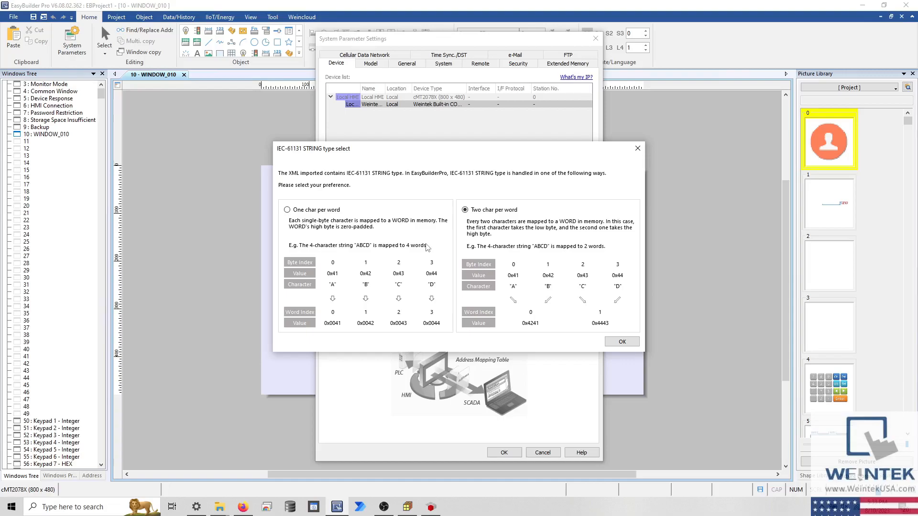
pyautogui.click(323, 211)
pyautogui.click(472, 211)
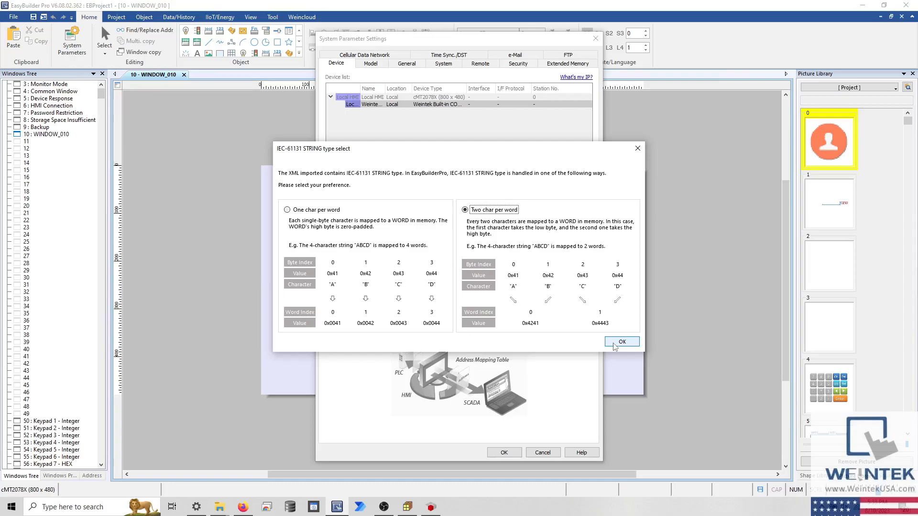
pyautogui.click(616, 345)
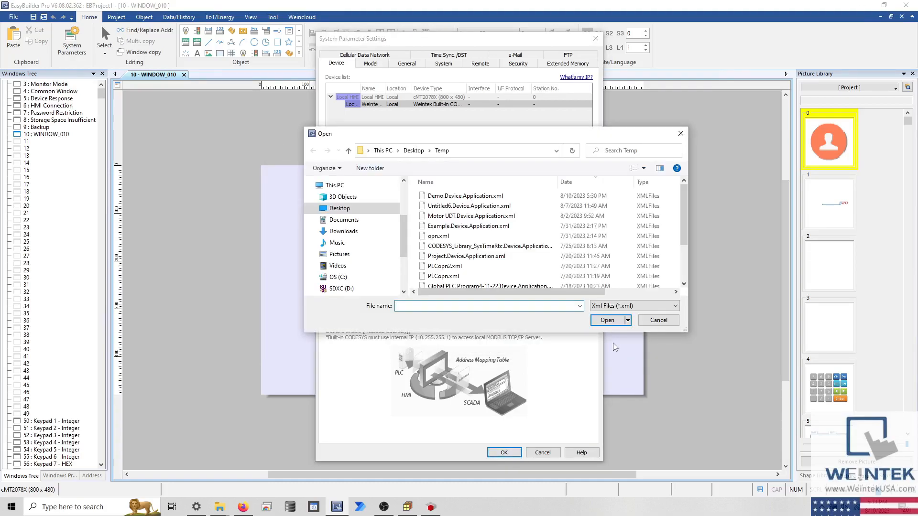
pyautogui.click(493, 197)
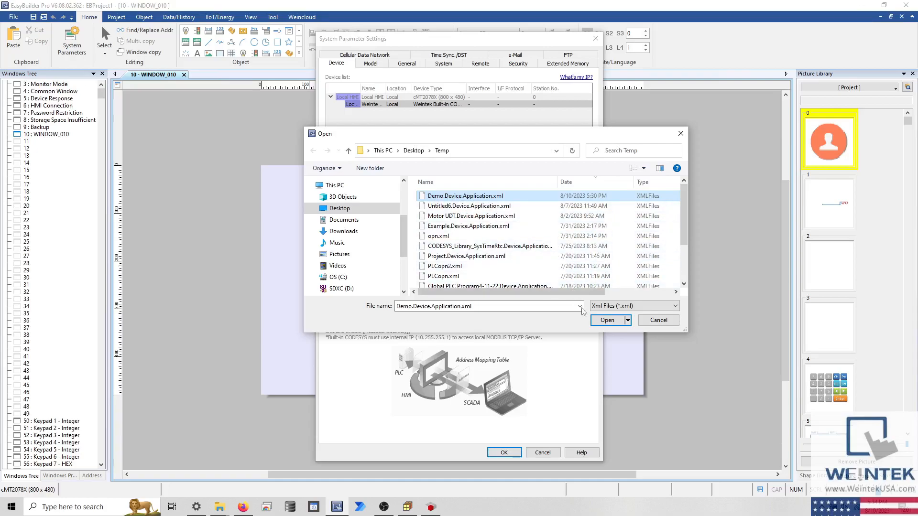
pyautogui.click(595, 320)
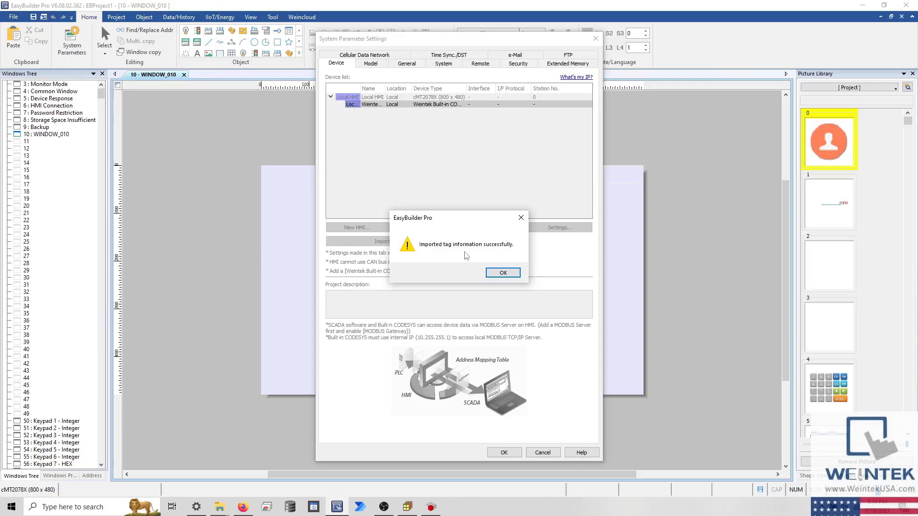
pyautogui.click(498, 274)
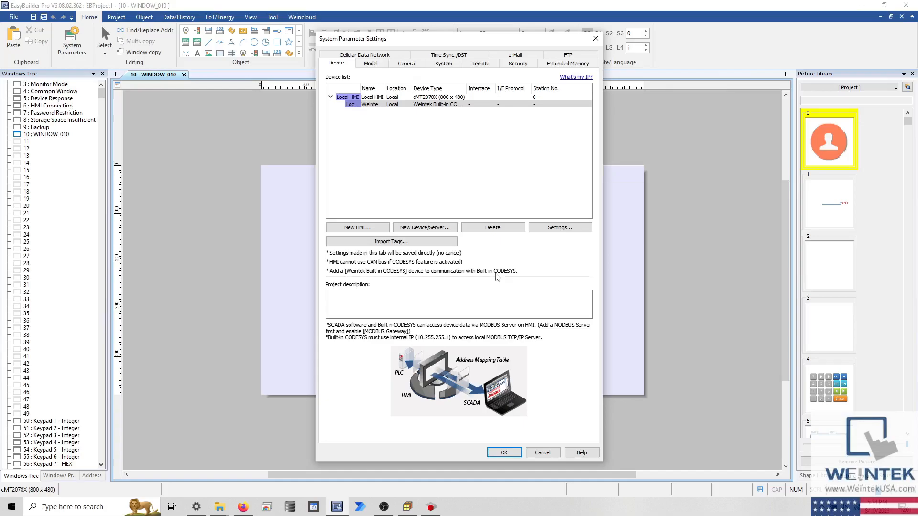
pyautogui.click(504, 453)
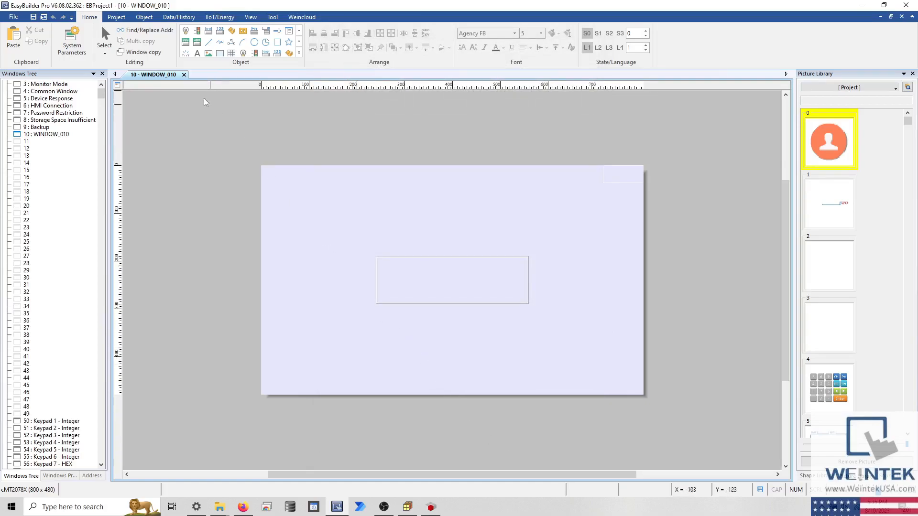
# - Create a toggle switch linked to the Weintek Built-in CODESYS tag Application.PLC_PRG.xOut and place it near the upper-left corner of WINDOW_010
pyautogui.click(148, 20)
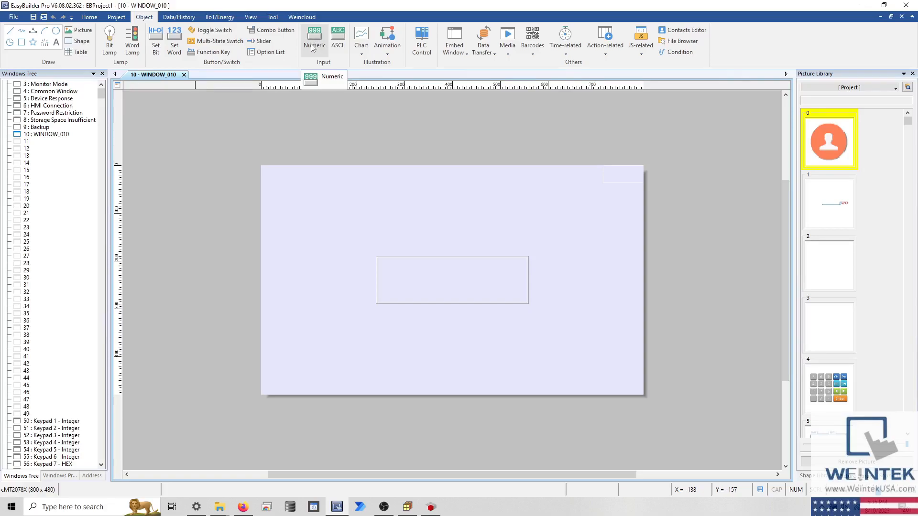
pyautogui.click(214, 30)
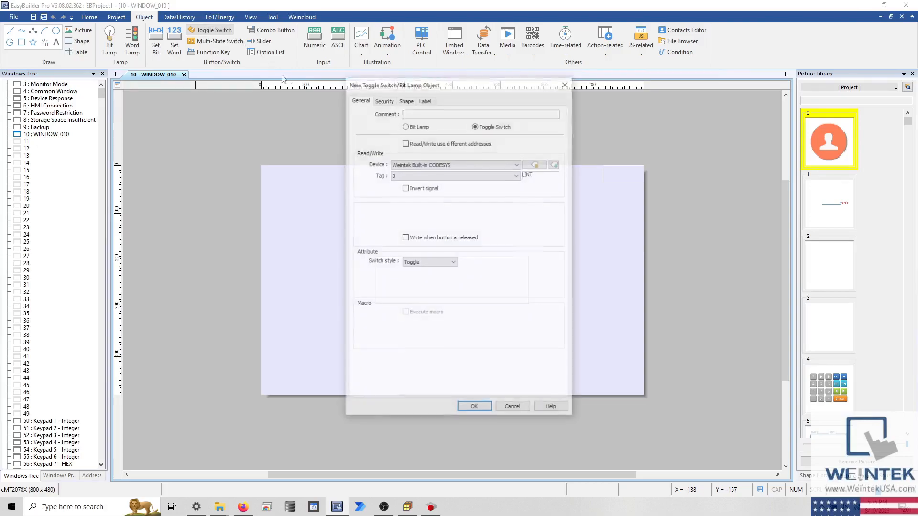
pyautogui.click(428, 165)
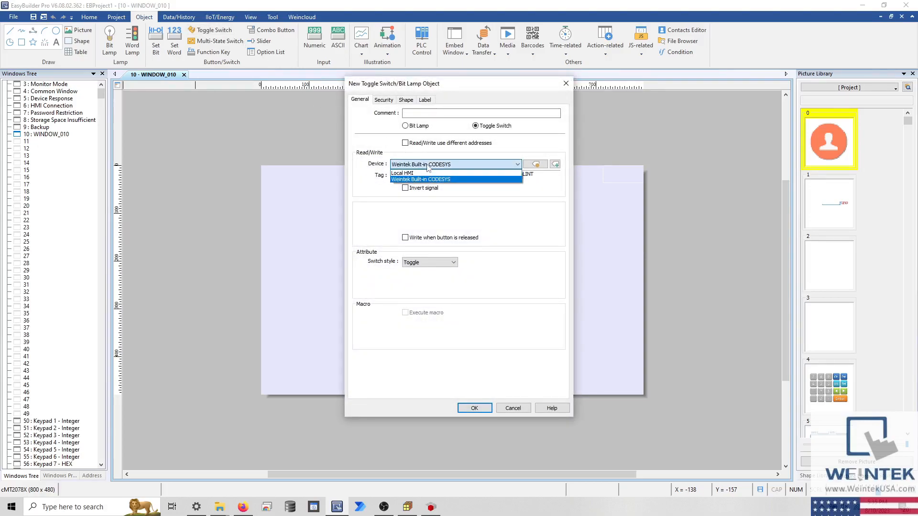
pyautogui.click(428, 165)
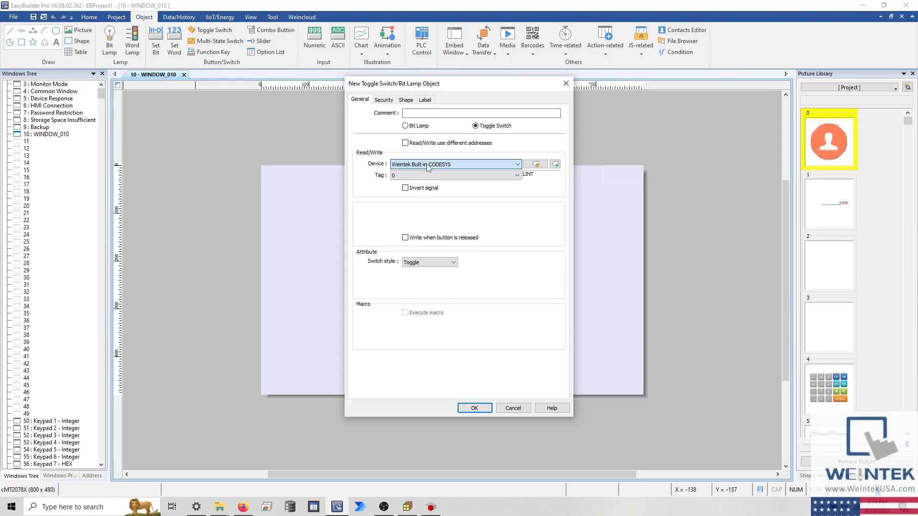
pyautogui.click(432, 178)
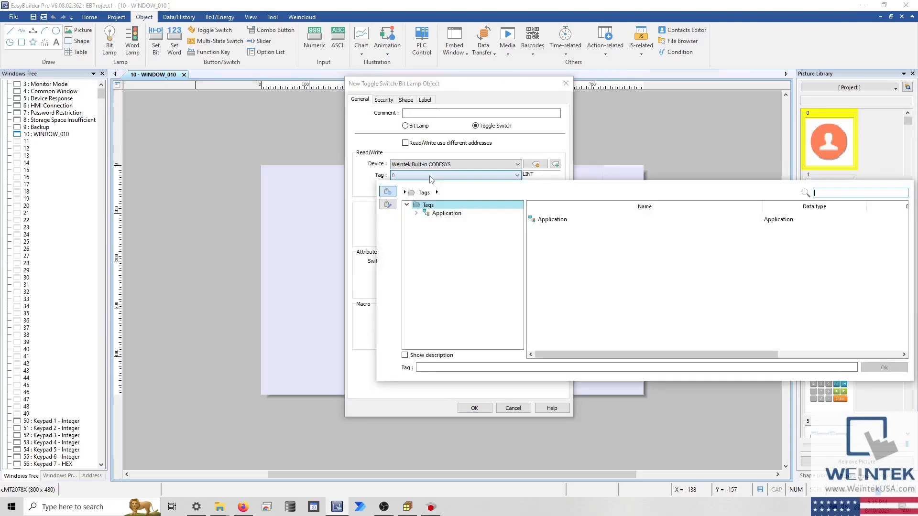
pyautogui.doubleClick(439, 213)
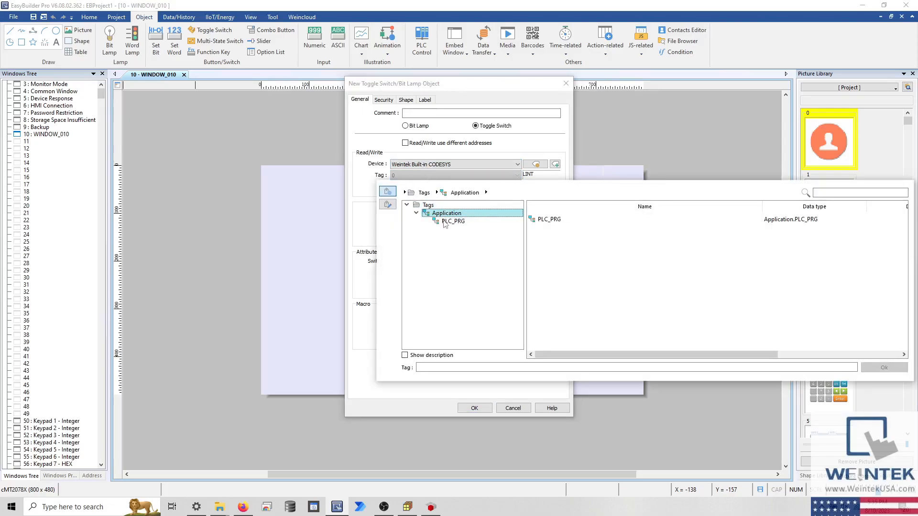
pyautogui.click(445, 222)
pyautogui.click(541, 220)
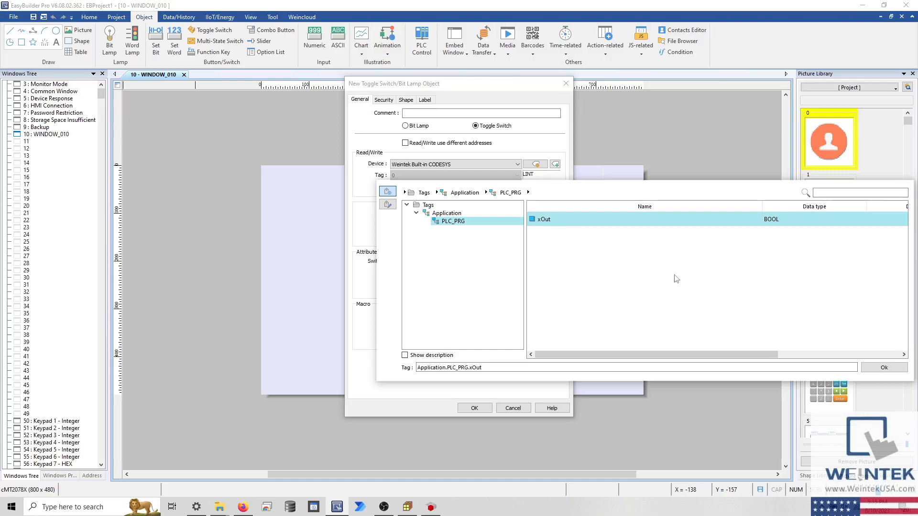
pyautogui.click(884, 368)
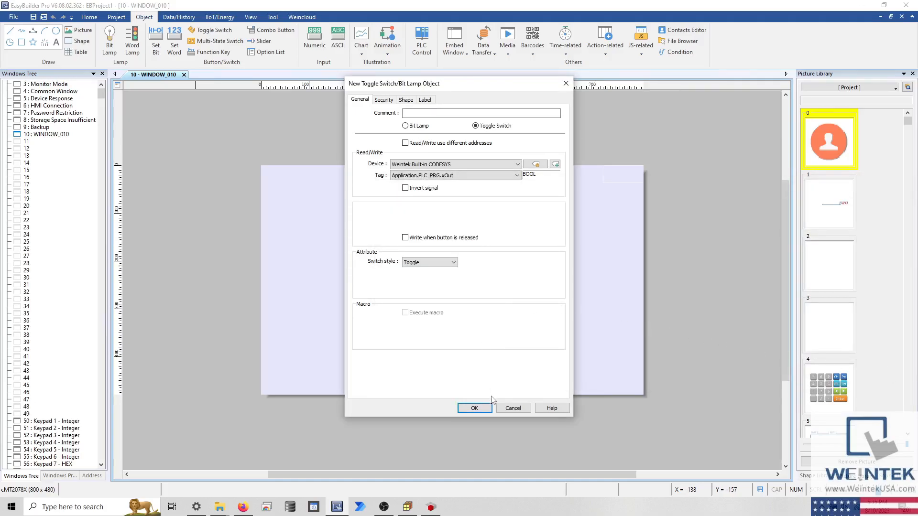
pyautogui.click(487, 411)
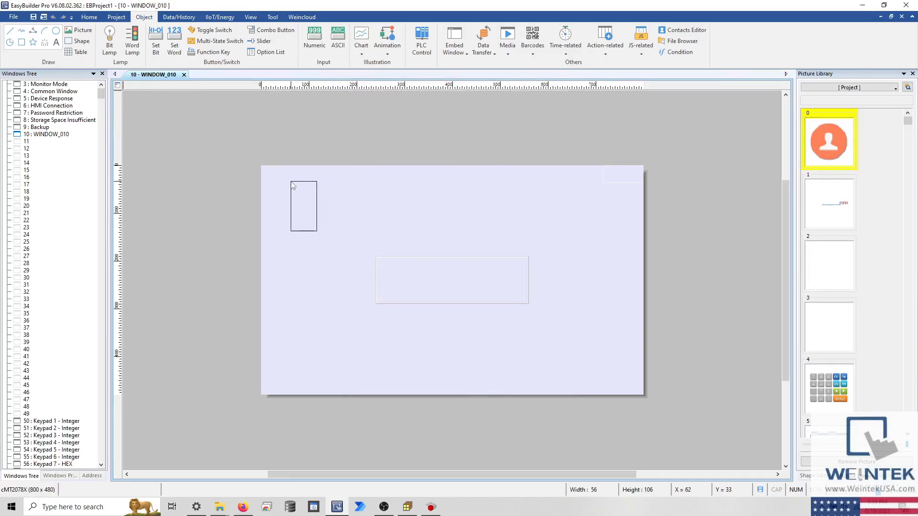
pyautogui.click(291, 181)
pyautogui.click(276, 182)
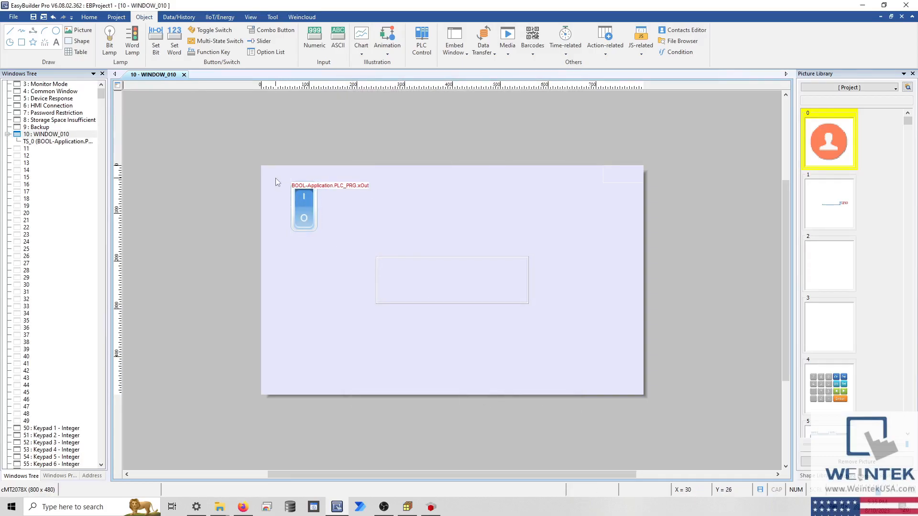
# - Save the project as Test.cmtp and download it to the cMT-X HMI at 10.1.10.106
pyautogui.click(118, 18)
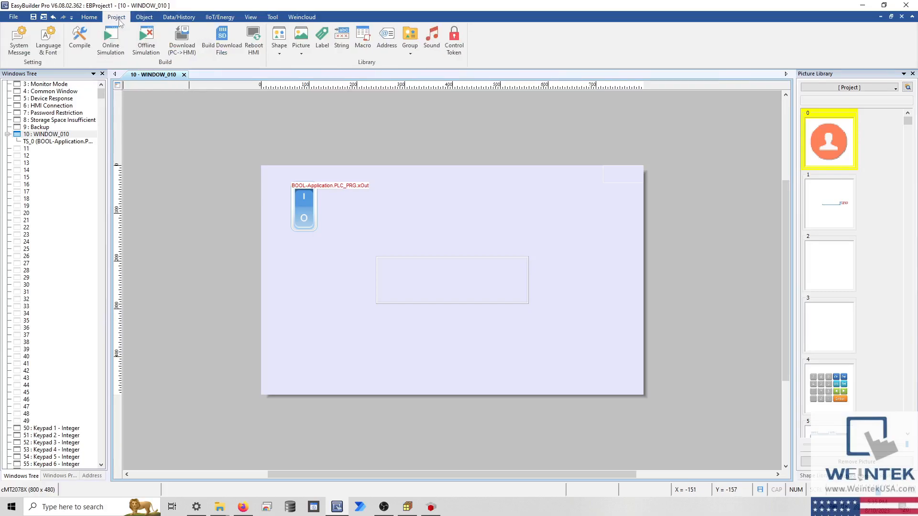
pyautogui.click(184, 41)
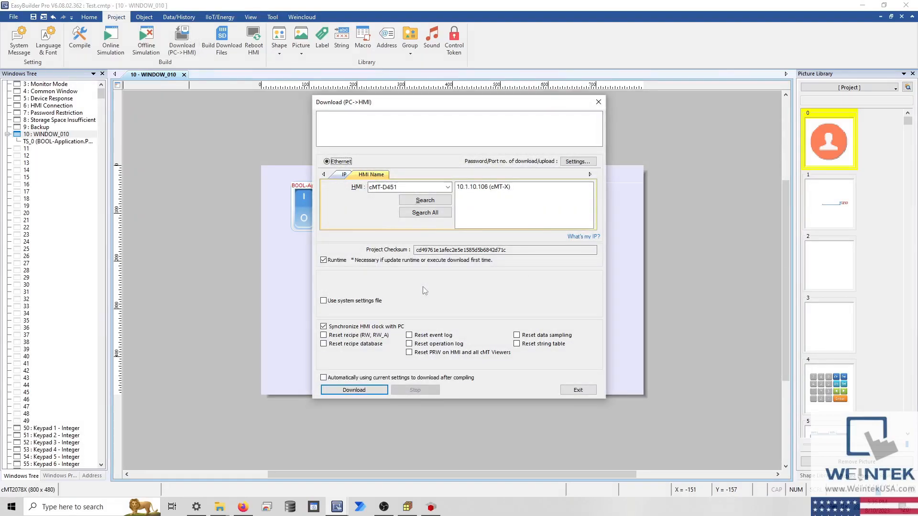
pyautogui.click(438, 212)
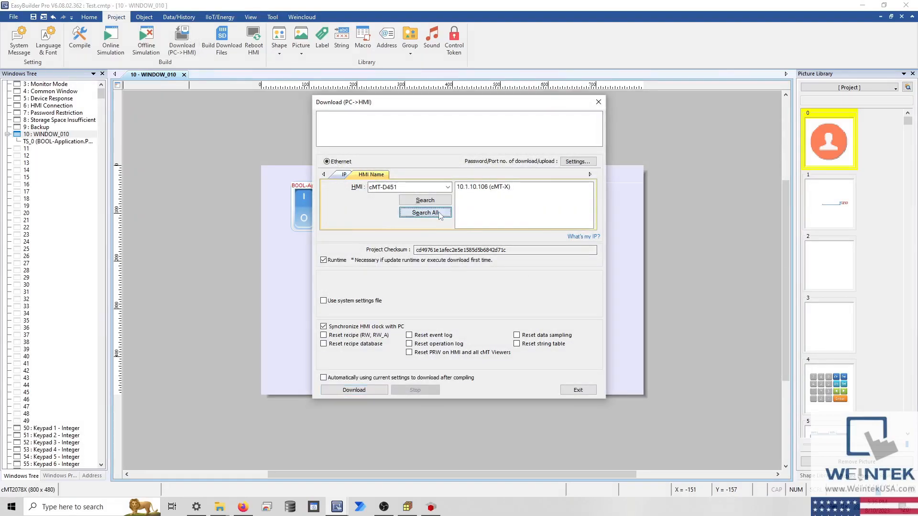
pyautogui.click(471, 187)
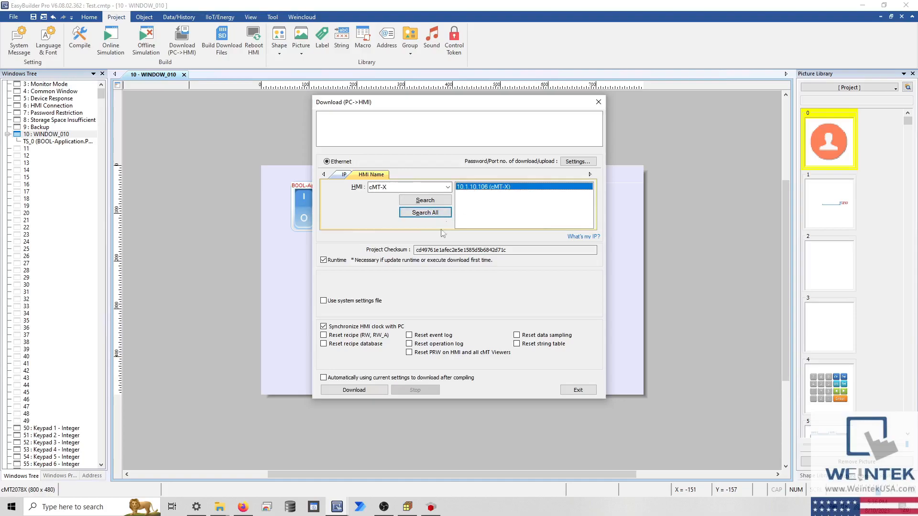
pyautogui.click(375, 390)
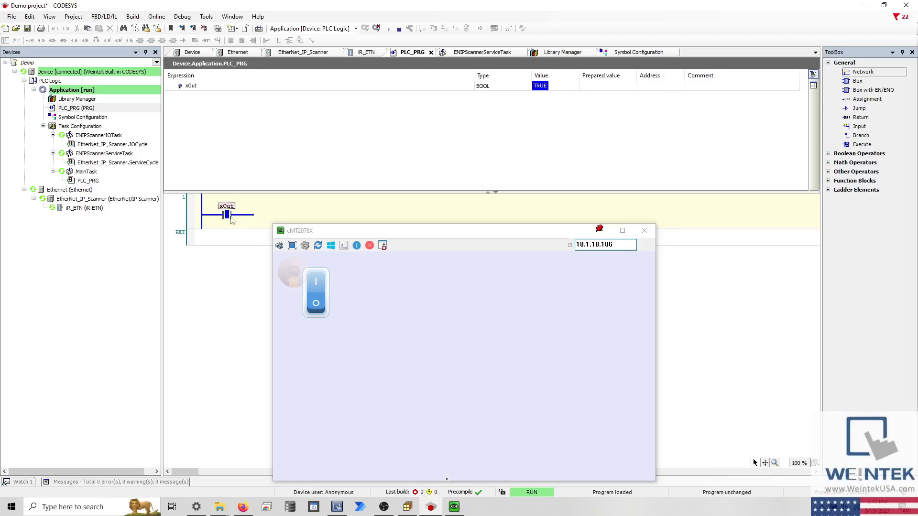
# - Operate the xOut toggle switch on the cMT2078X screen, and force xOut to TRUE in the PLC_PRG program in CODESYS
pyautogui.click(316, 303)
pyautogui.click(317, 304)
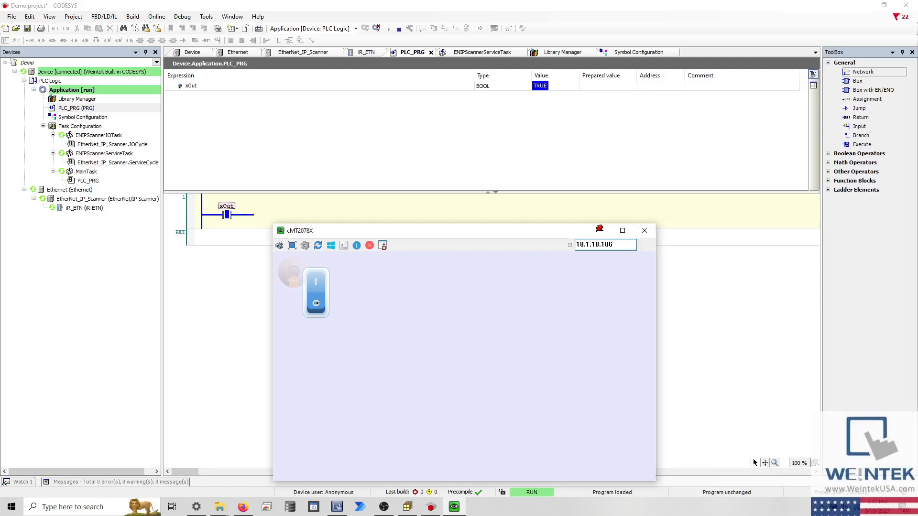
pyautogui.doubleClick(227, 216)
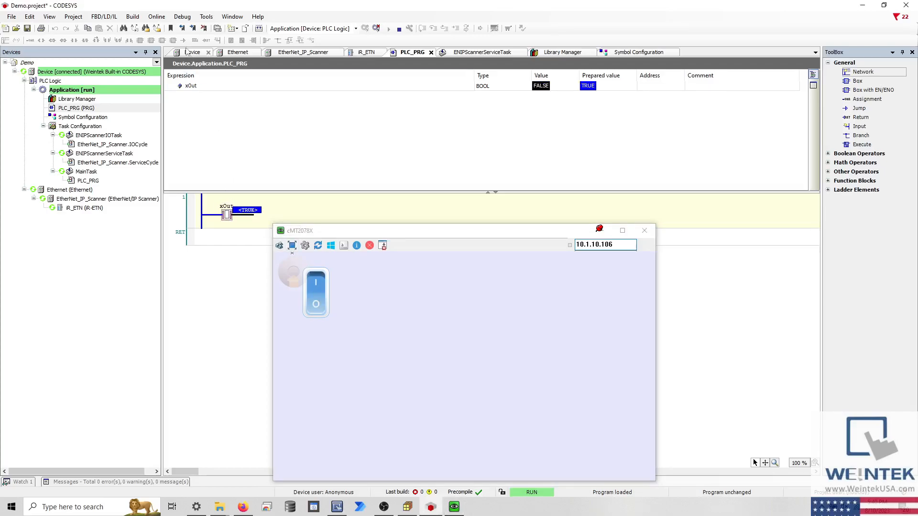
pyautogui.click(182, 17)
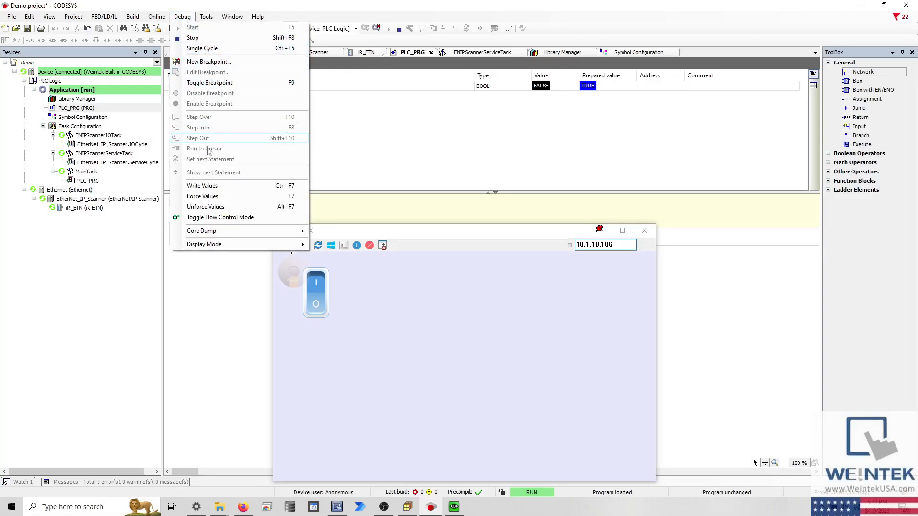
pyautogui.click(215, 196)
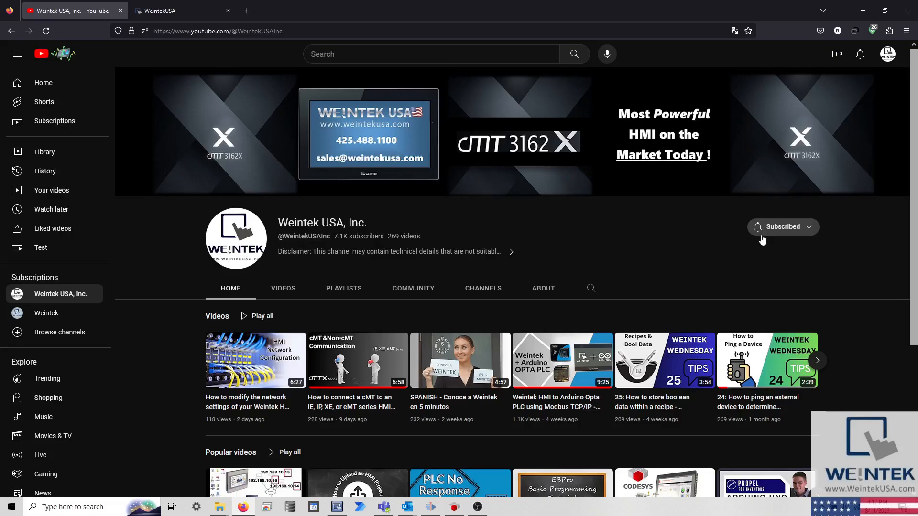
# - Switch to the web browser and look through the categories of the Weintek USA forum
pyautogui.click(205, 13)
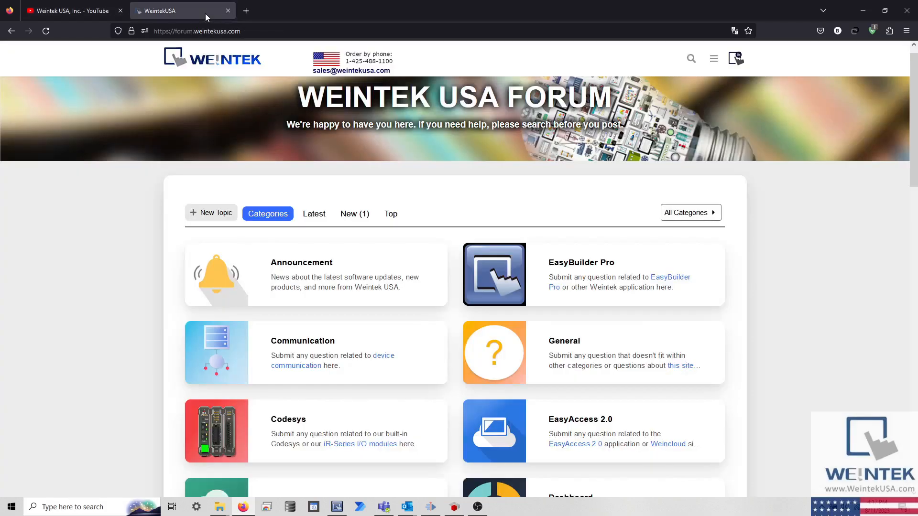
pyautogui.scroll(-2, 143, 225)
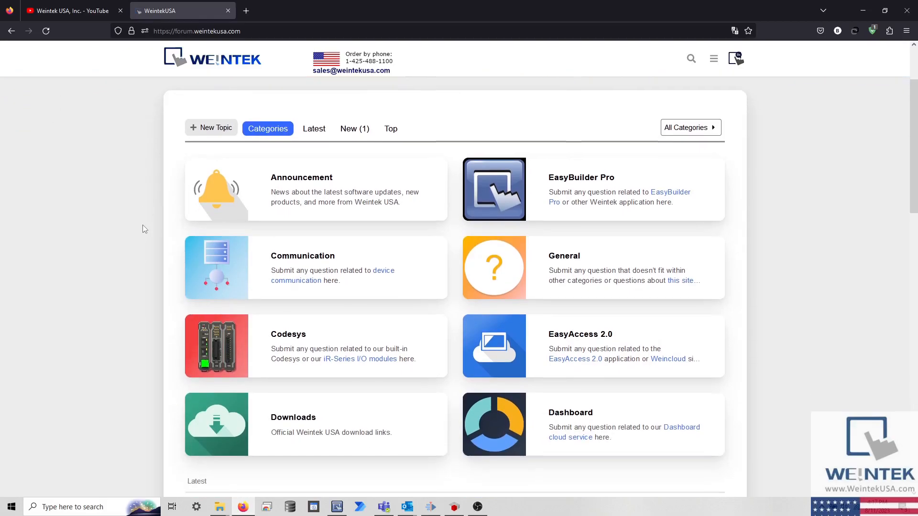